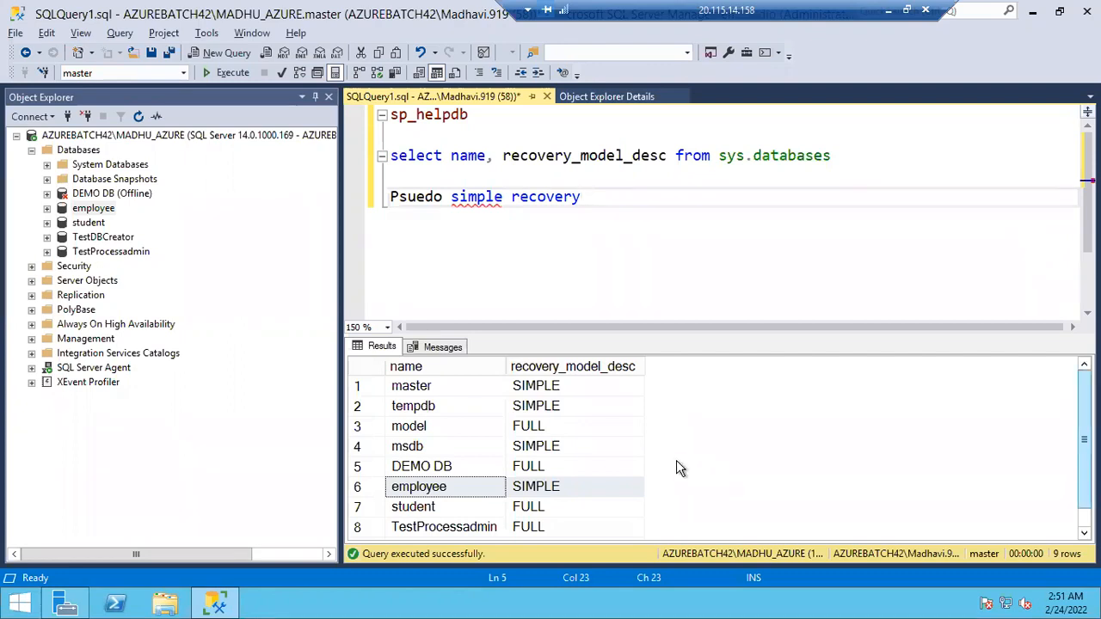
{"action": "left_click", "coordinate": [358, 389]}
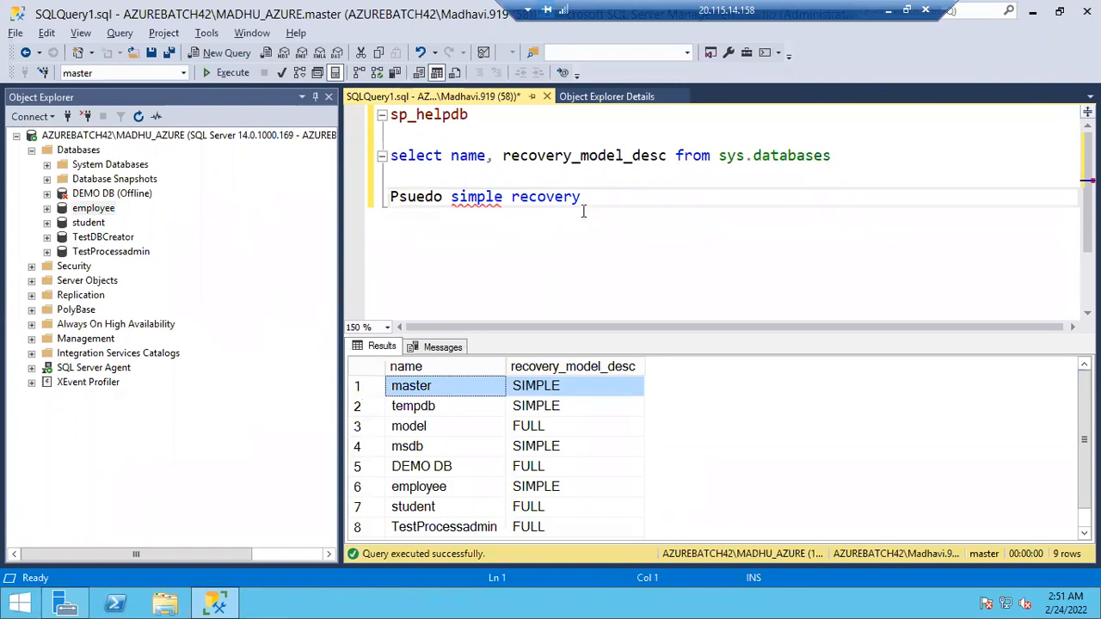
{"action": "left_click", "coordinate": [622, 203]}
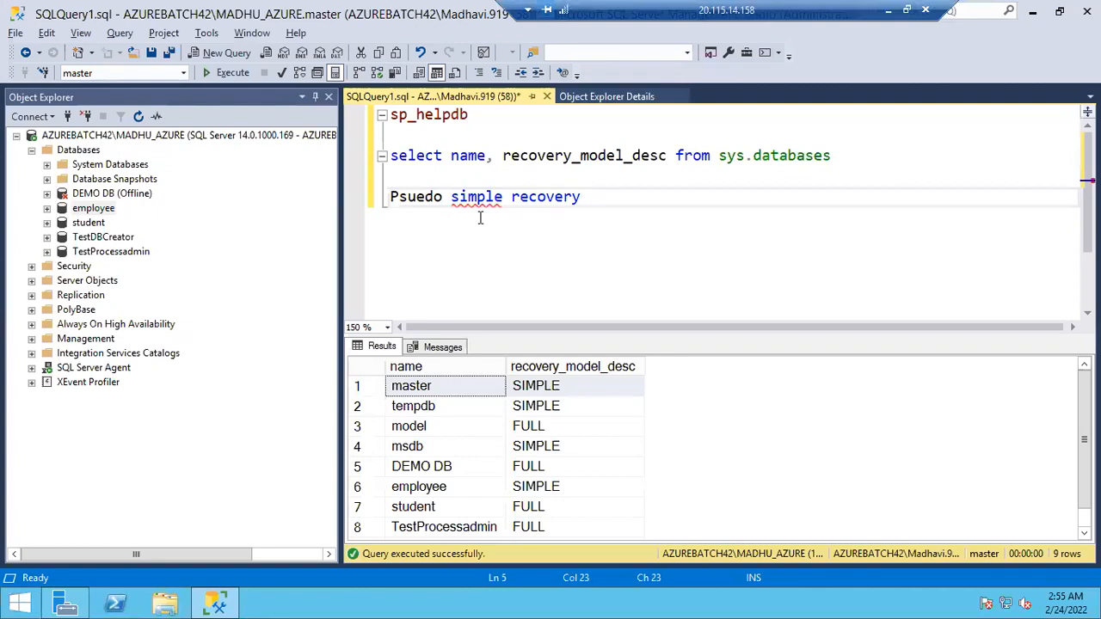
Step: Switch to the untitled Notepad note and replace all its text with "Refresh" and "from Prod to Non Prod servers" on two lines
{"action": "left_click", "coordinate": [889, 11]}
{"action": "left_click", "coordinate": [690, 603]}
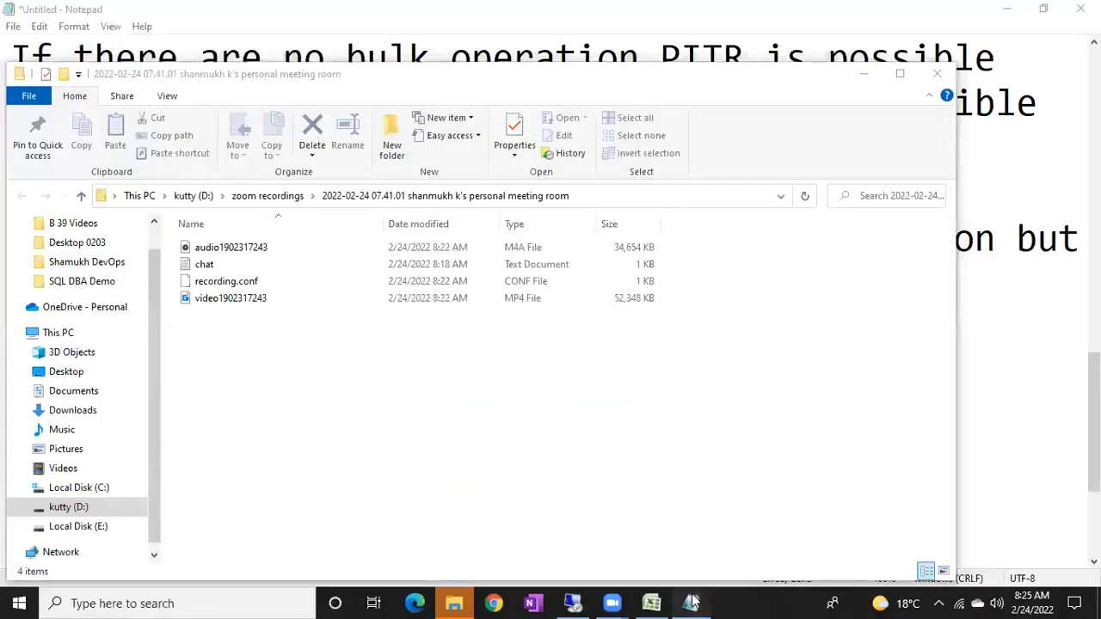
{"action": "key", "text": "ctrl+a"}
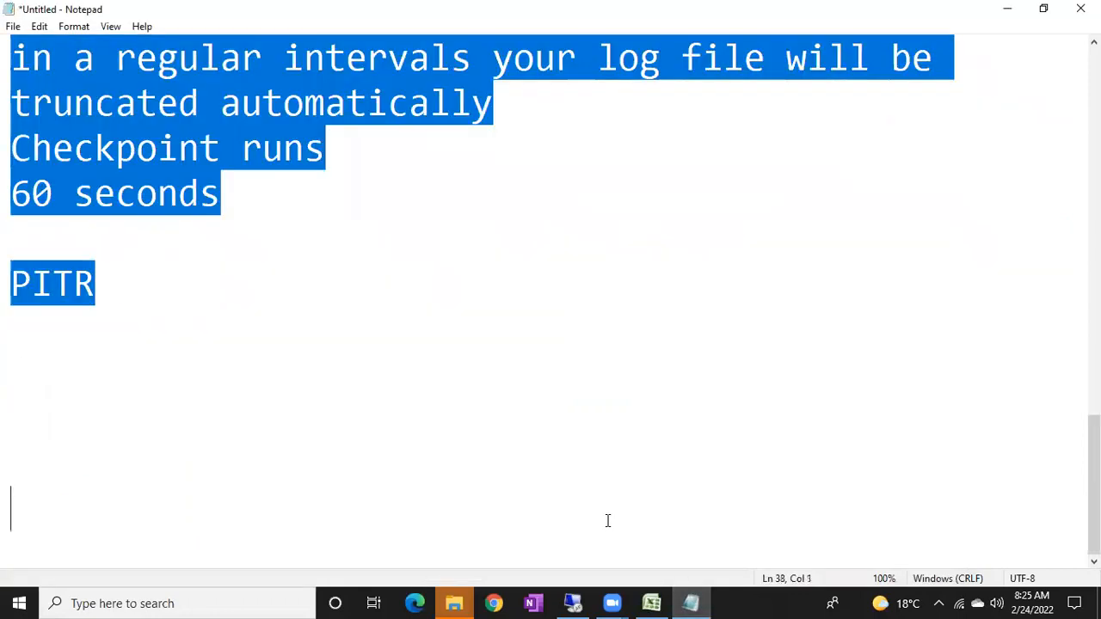
{"action": "type", "text": "Refresh"}
{"action": "key", "text": "Return"}
{"action": "type", "text": "from Prod to Non"}
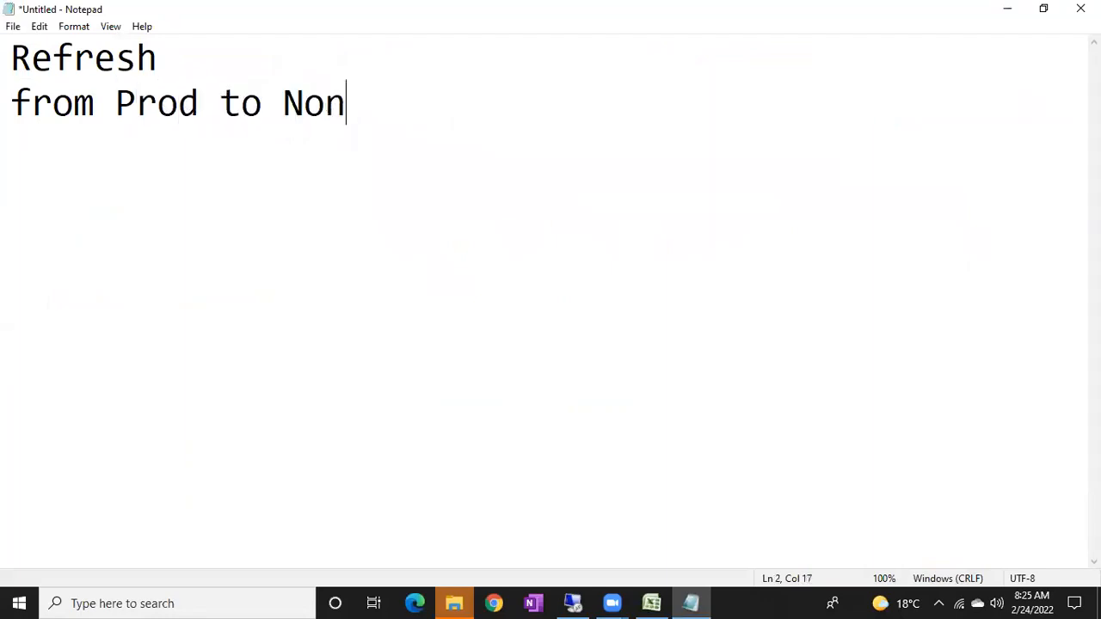
{"action": "type", "text": " Prod servers"}
{"action": "key", "text": "Return"}
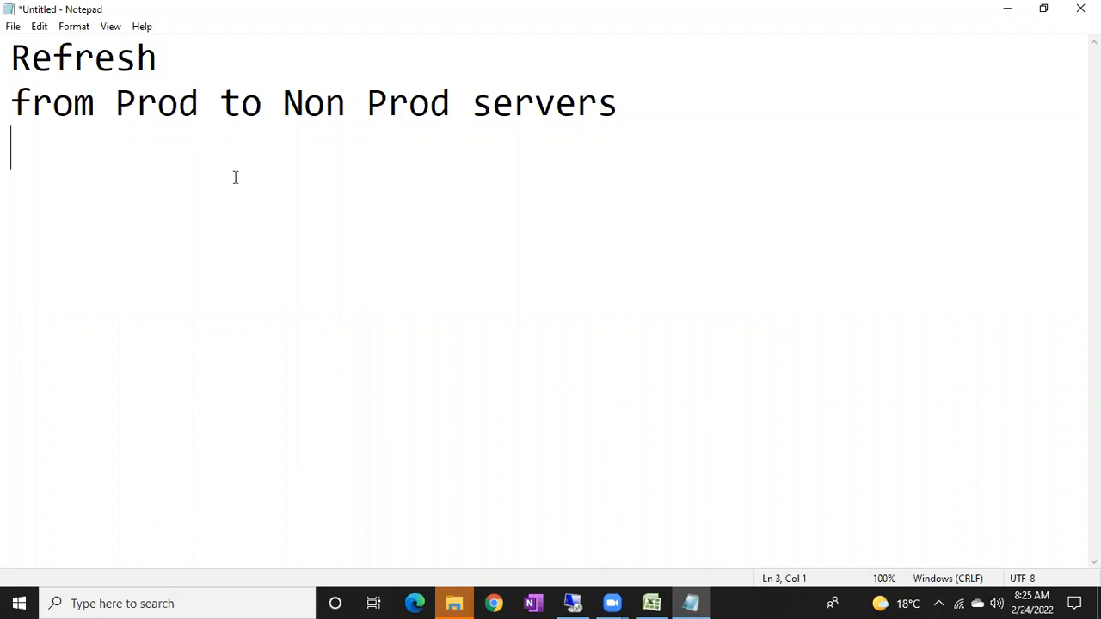
Step: Extend the first line of the note to read "Refresh Activity"
{"action": "left_click_drag", "start_coordinate": [118, 103], "coordinate": [225, 105]}
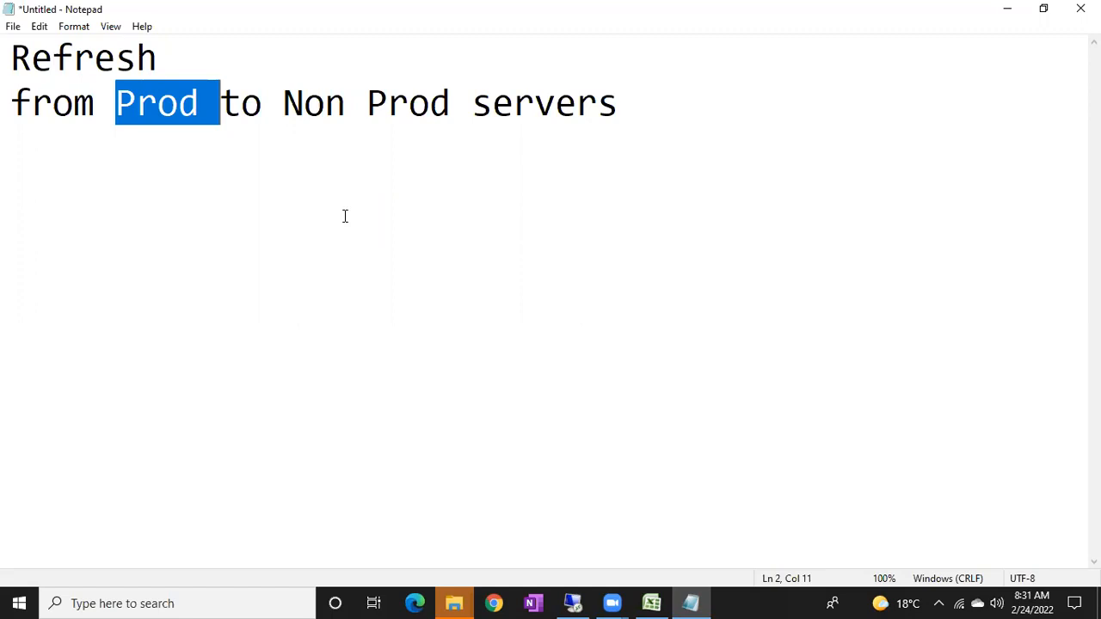
{"action": "left_click", "coordinate": [497, 156]}
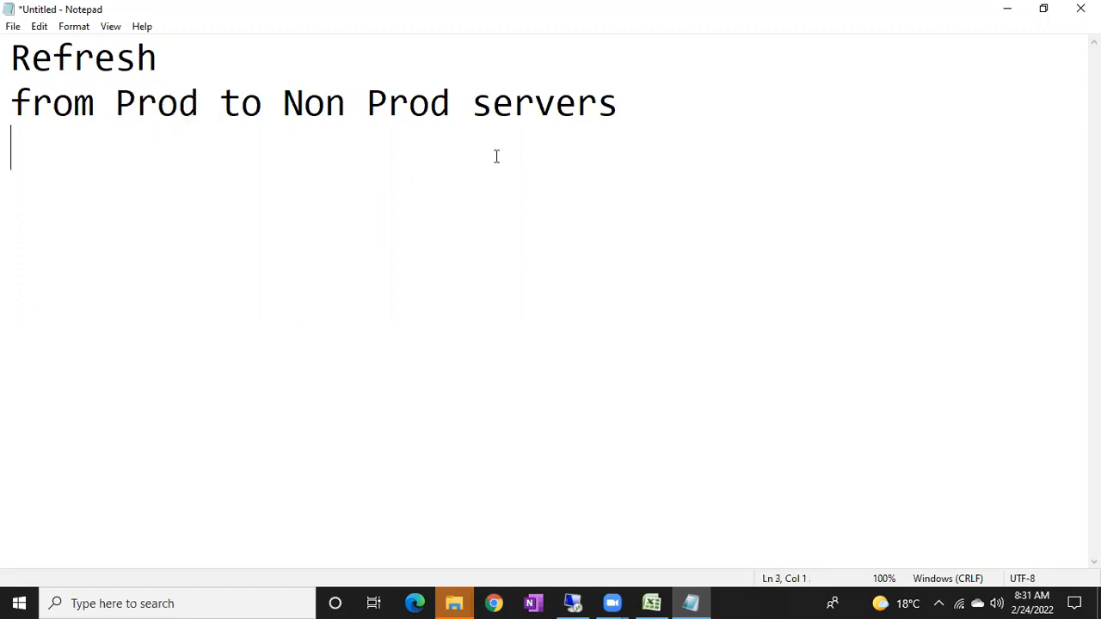
{"action": "key", "text": "ctrl+a"}
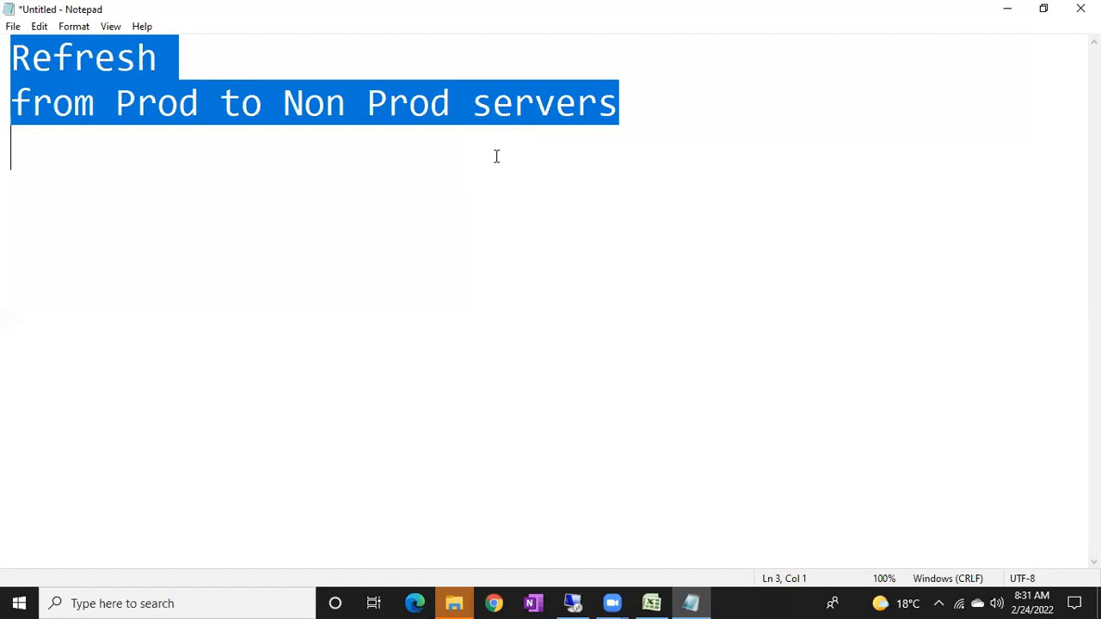
{"action": "left_click", "coordinate": [169, 72]}
{"action": "type", "text": "Activity"}
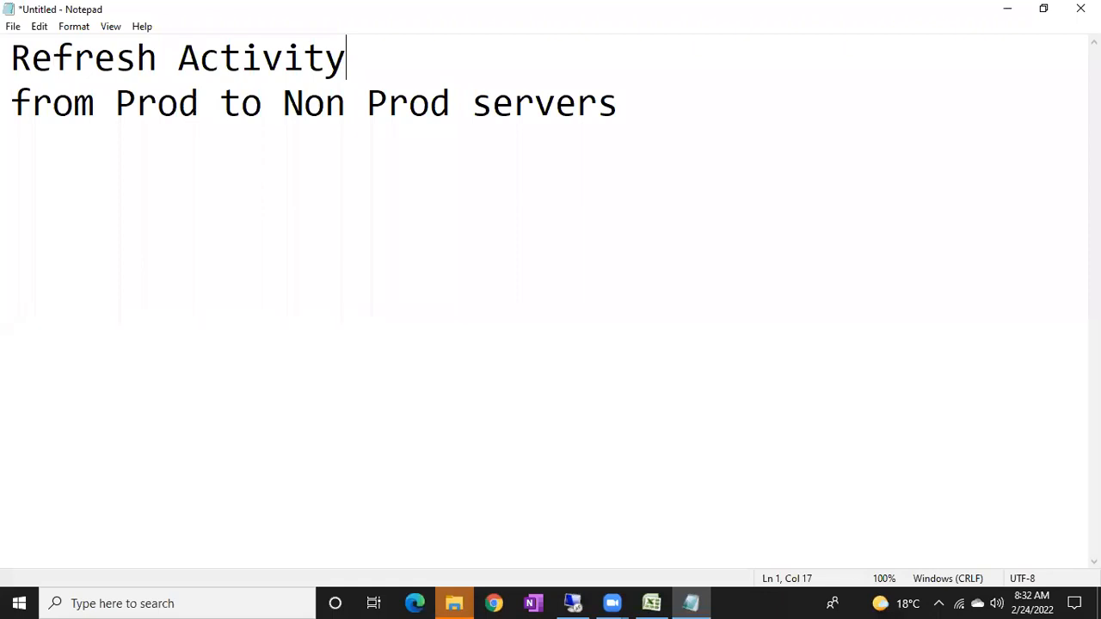
{"action": "left_click_drag", "start_coordinate": [115, 103], "coordinate": [222, 105]}
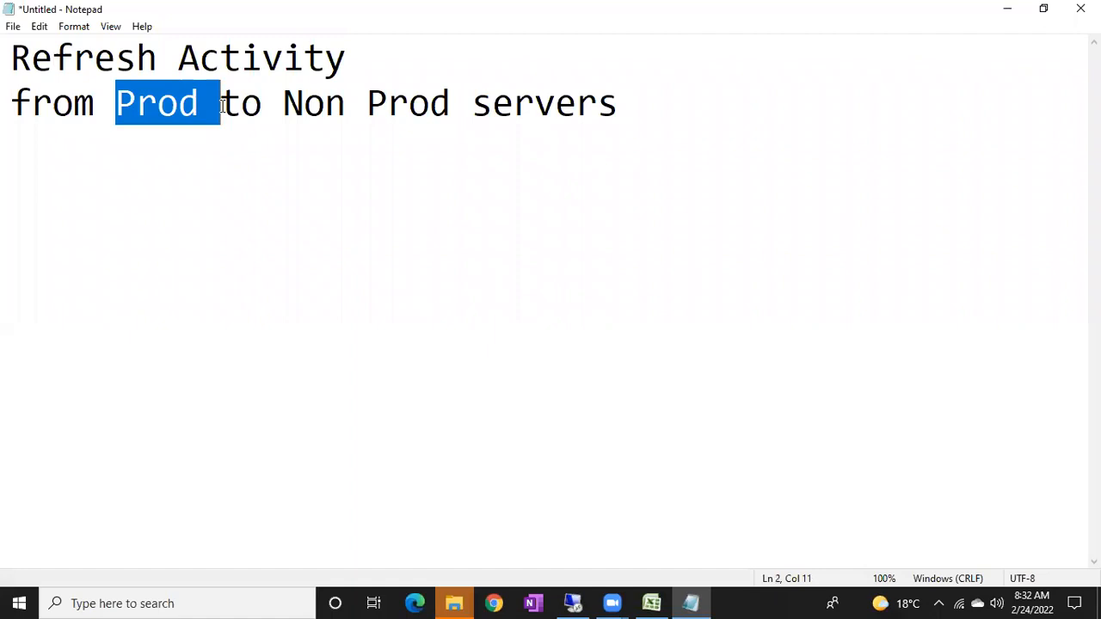
{"action": "left_click_drag", "start_coordinate": [136, 104], "coordinate": [179, 105]}
{"action": "left_click_drag", "start_coordinate": [304, 103], "coordinate": [450, 104]}
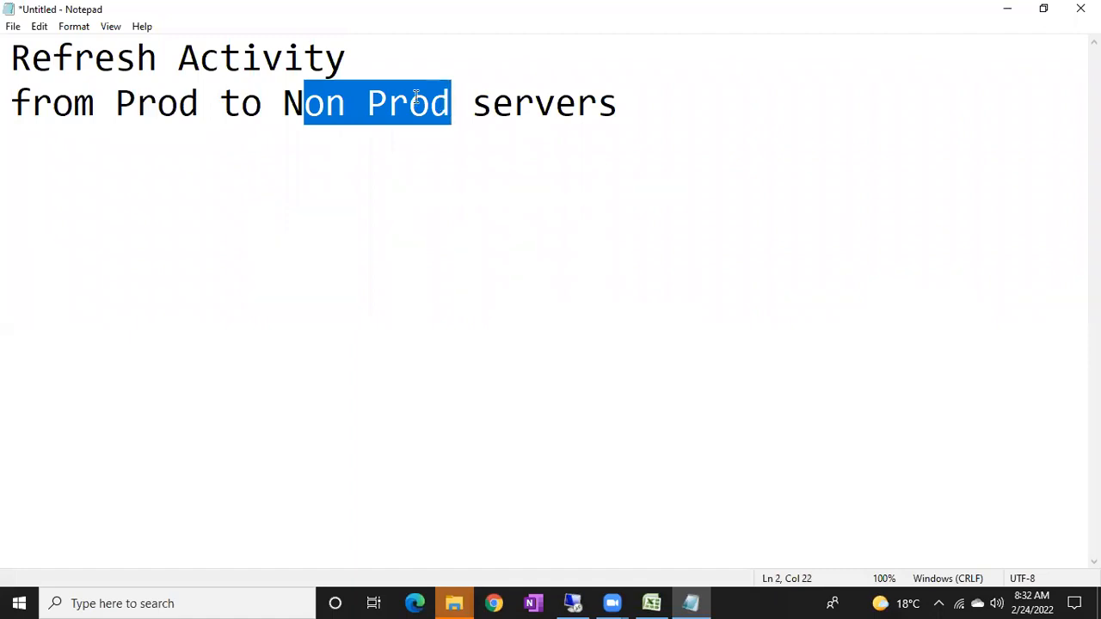
{"action": "left_click_drag", "start_coordinate": [8, 54], "coordinate": [350, 43]}
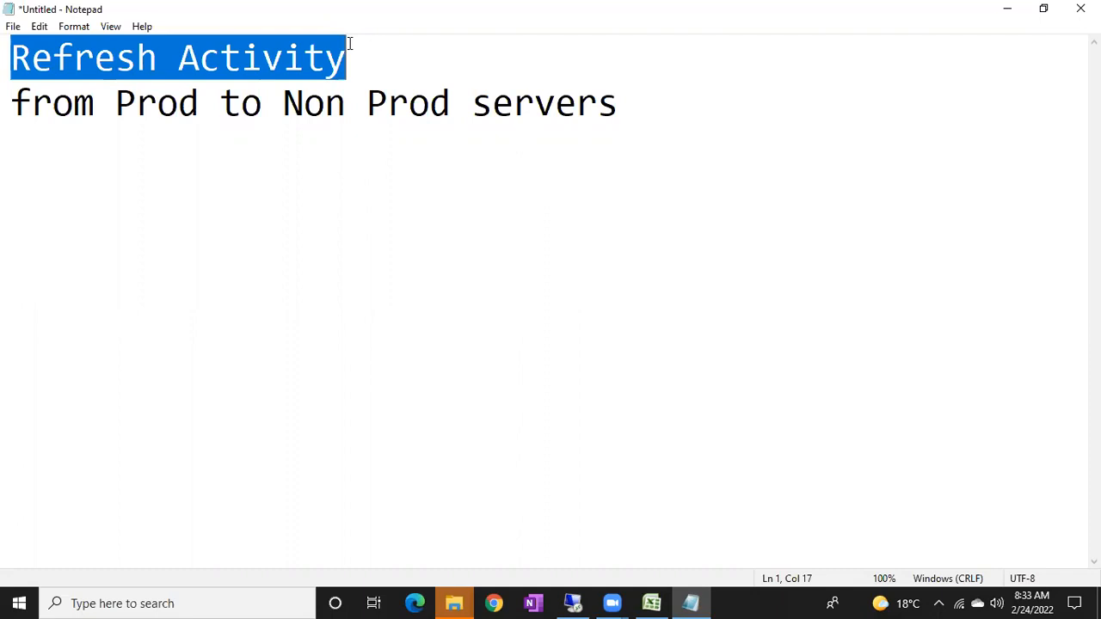
{"action": "left_click", "coordinate": [675, 107]}
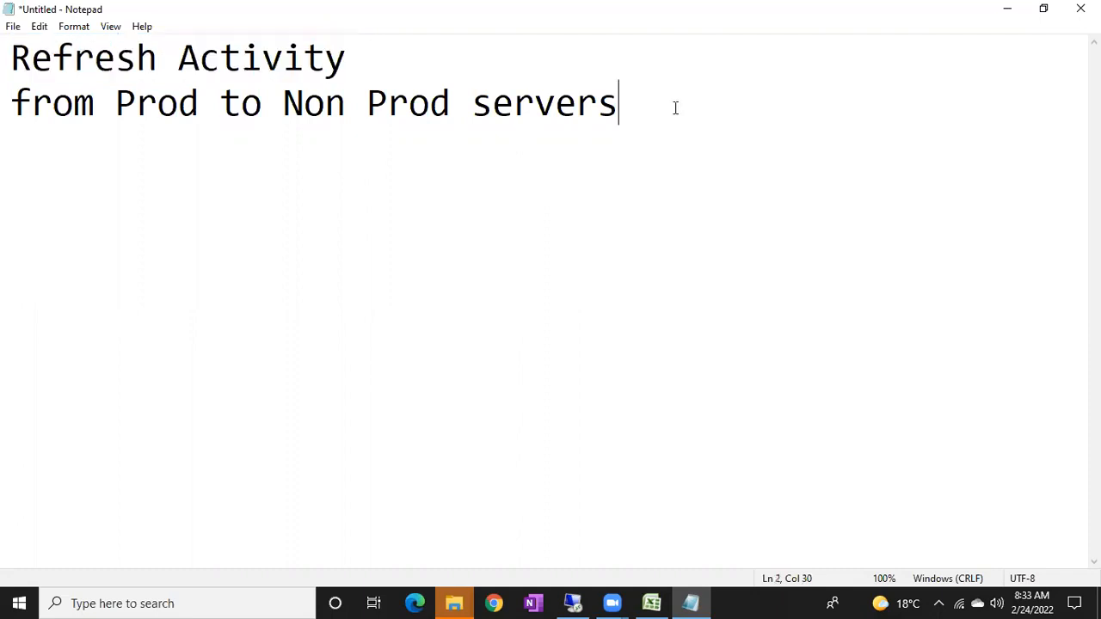
Step: Switch to SQL Server Management Studio and write Backup Database Employee to disk='Employee_full_02242022.bak' in a new query on the connected server
{"action": "left_click", "coordinate": [573, 605]}
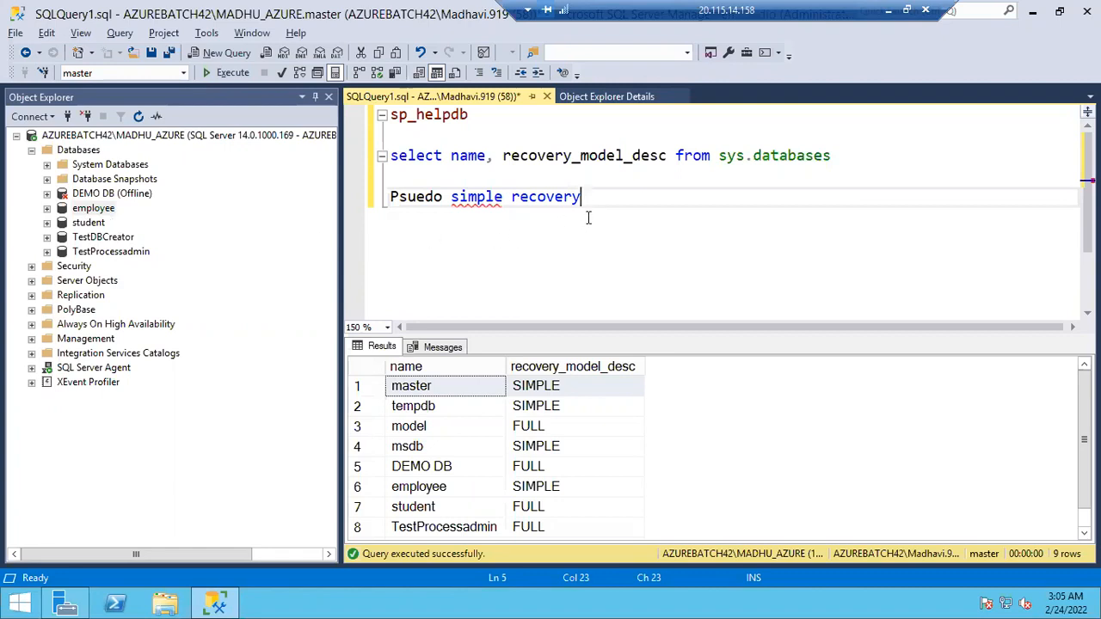
{"action": "left_click", "coordinate": [255, 138]}
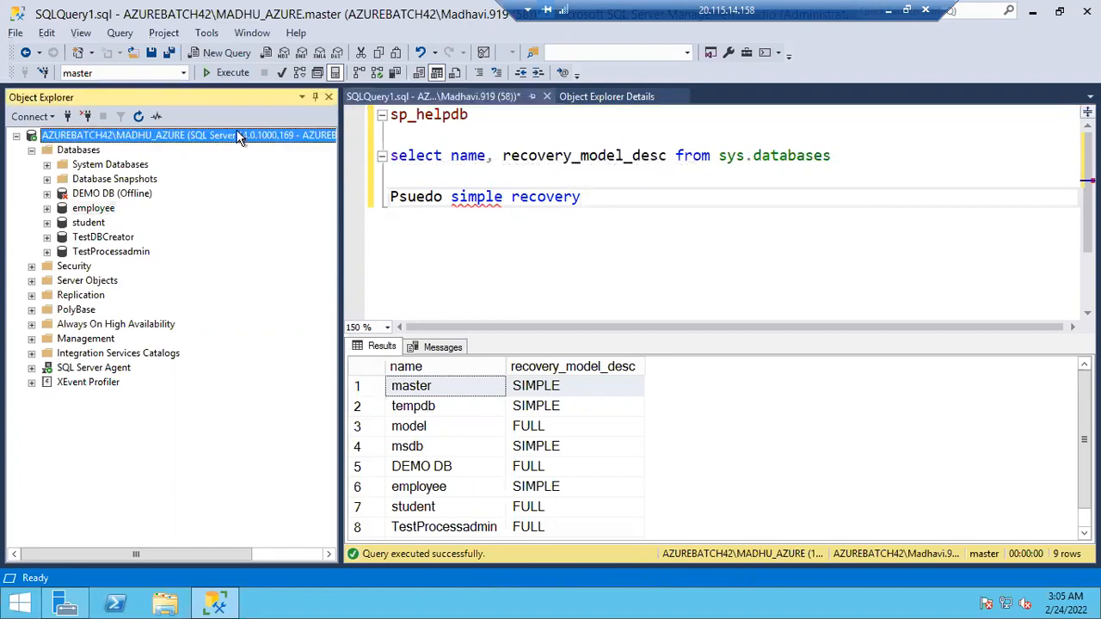
{"action": "key", "text": "ctrl+n"}
{"action": "type", "text": "Backup Da"}
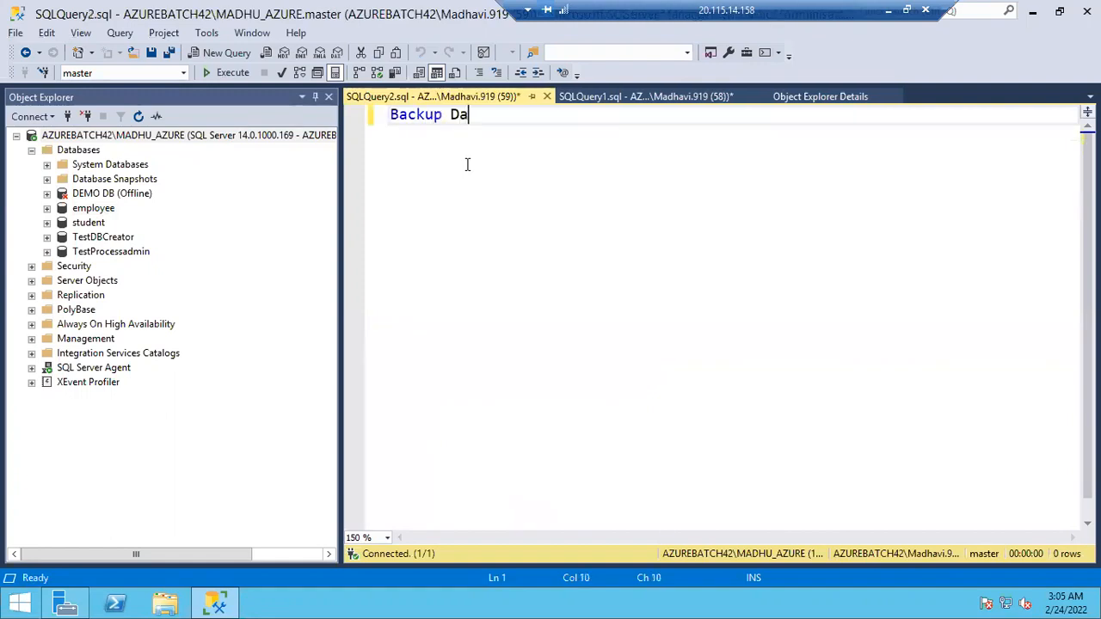
{"action": "type", "text": "tabase Employee to"}
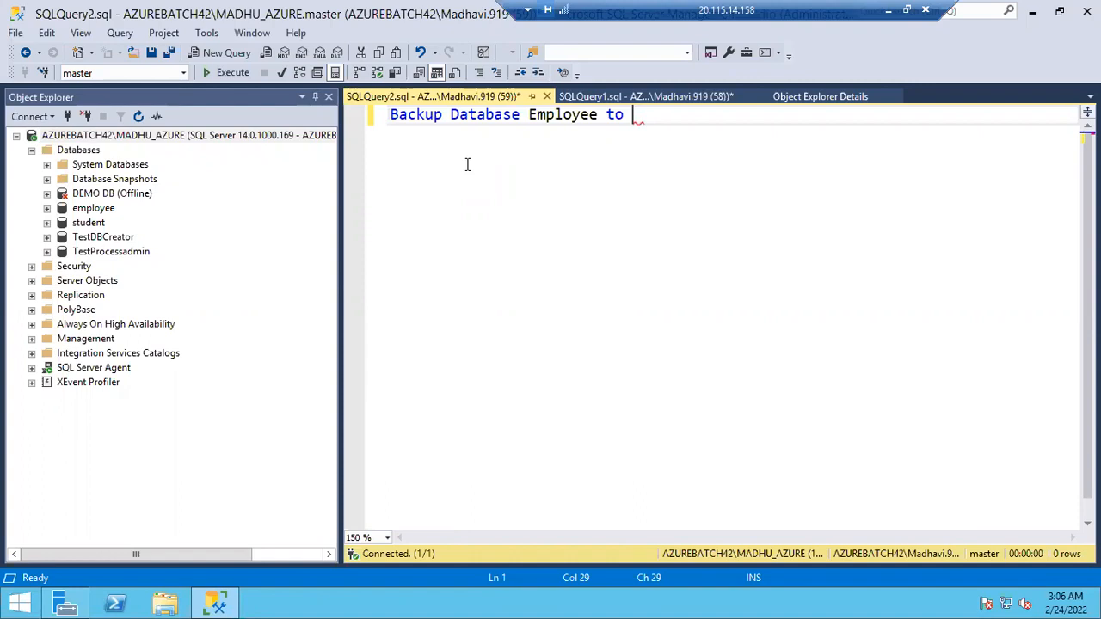
{"action": "type", "text": "disk='Empl"}
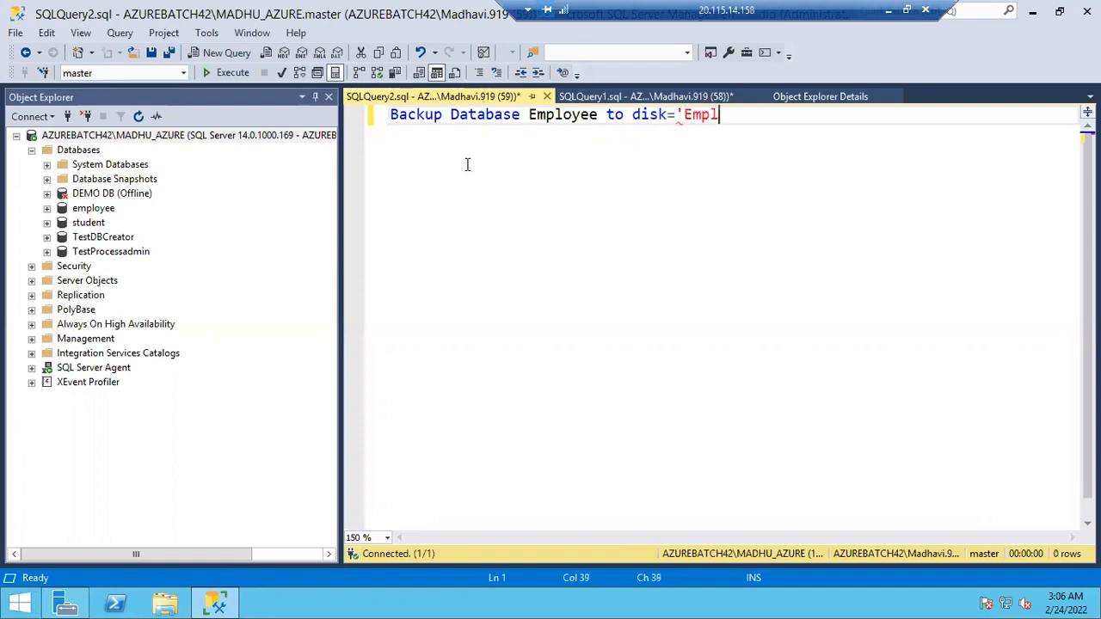
{"action": "type", "text": "oyee_full_"}
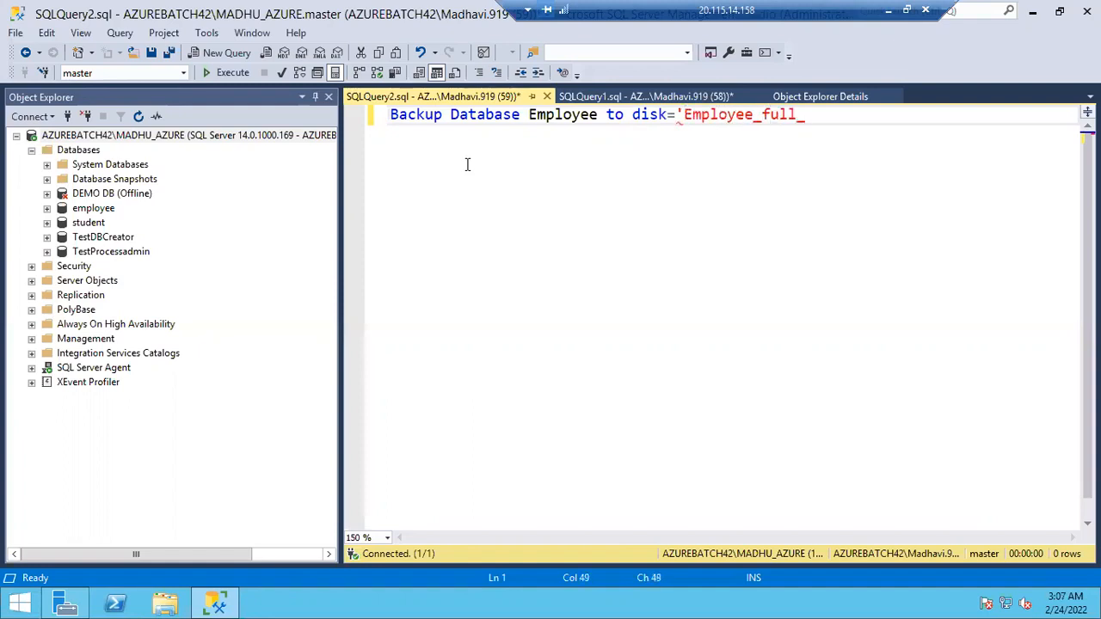
{"action": "type", "text": "02242022.bak'"}
{"action": "key", "text": "Return"}
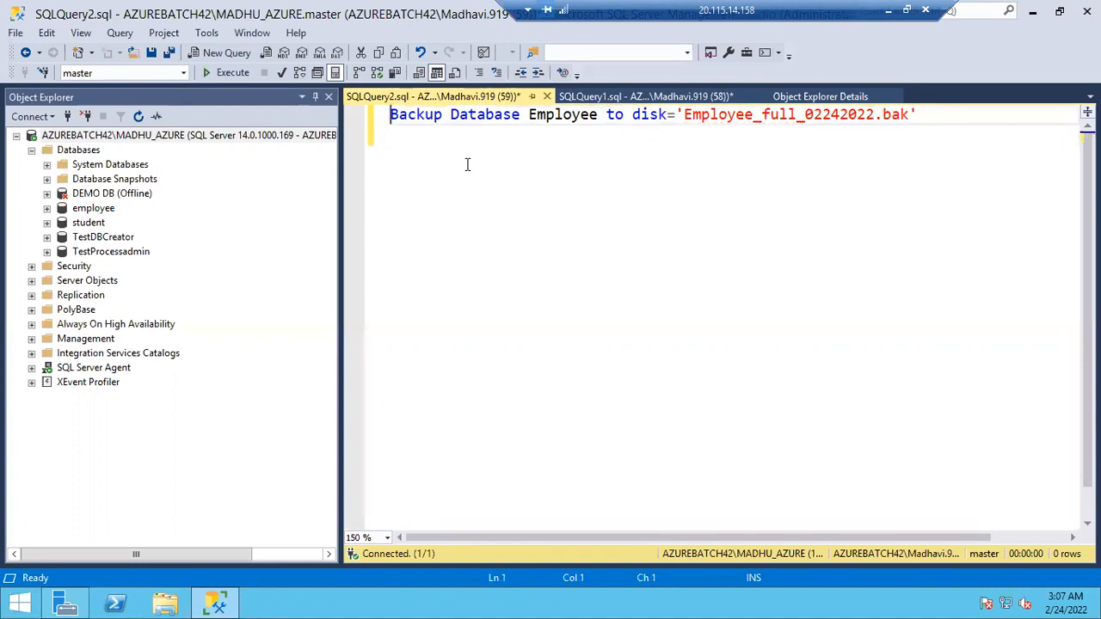
Step: Duplicate the full backup statement twice on the lines below it
{"action": "key", "text": "ctrl+a"}
{"action": "key", "text": "ctrl+c"}
{"action": "left_click", "coordinate": [467, 165]}
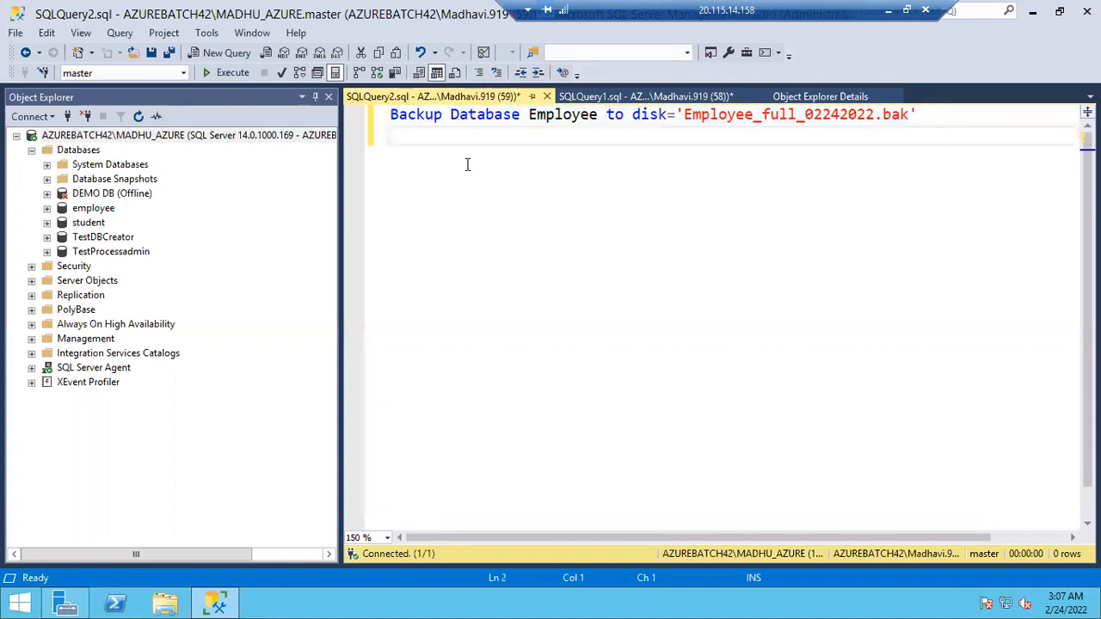
{"action": "key", "text": "ctrl+v"}
{"action": "key", "text": "ctrl+v"}
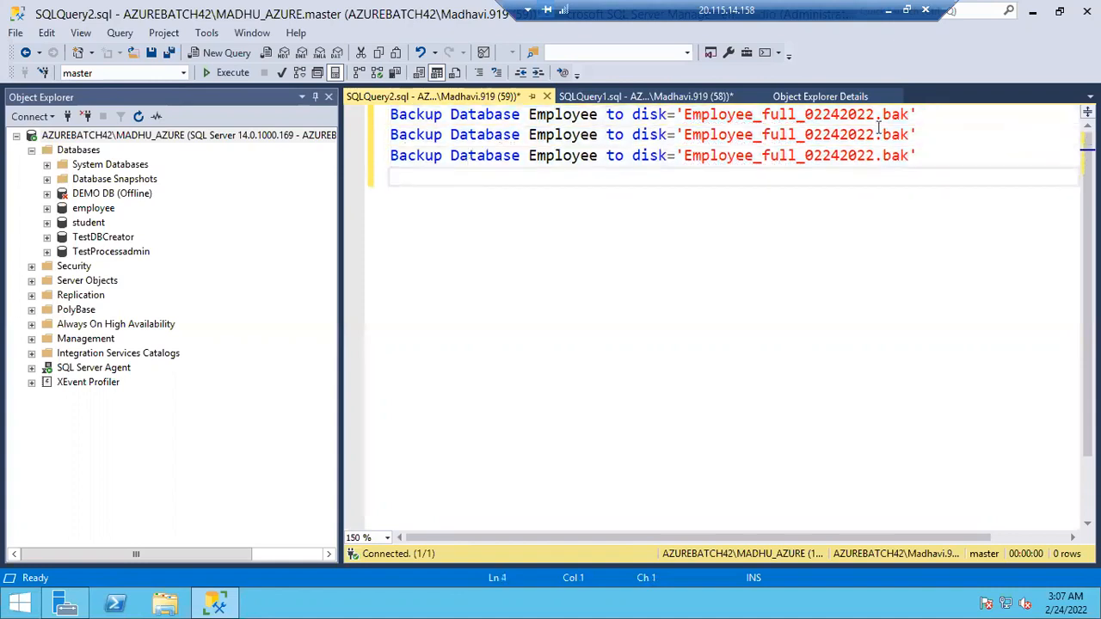
Step: Turn the second statement into a differential backup by appending "with differential" and naming its file Employee_Diff_02242022.bak
{"action": "left_click", "coordinate": [926, 131]}
{"action": "type", "text": "with did"}
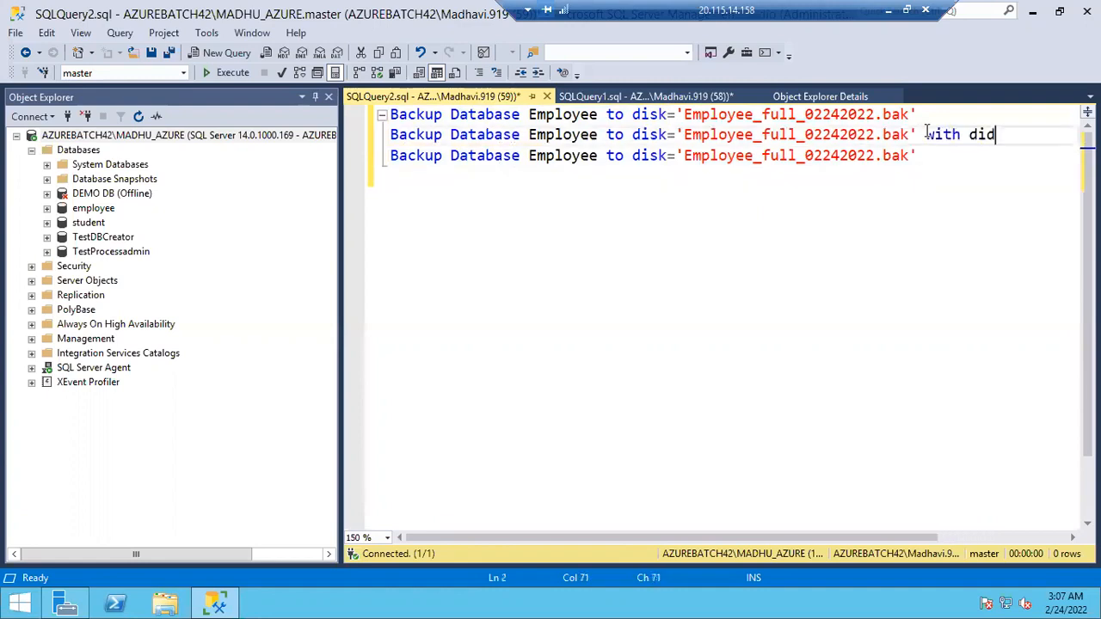
{"action": "key", "text": "BackSpace"}
{"action": "type", "text": "ffere"}
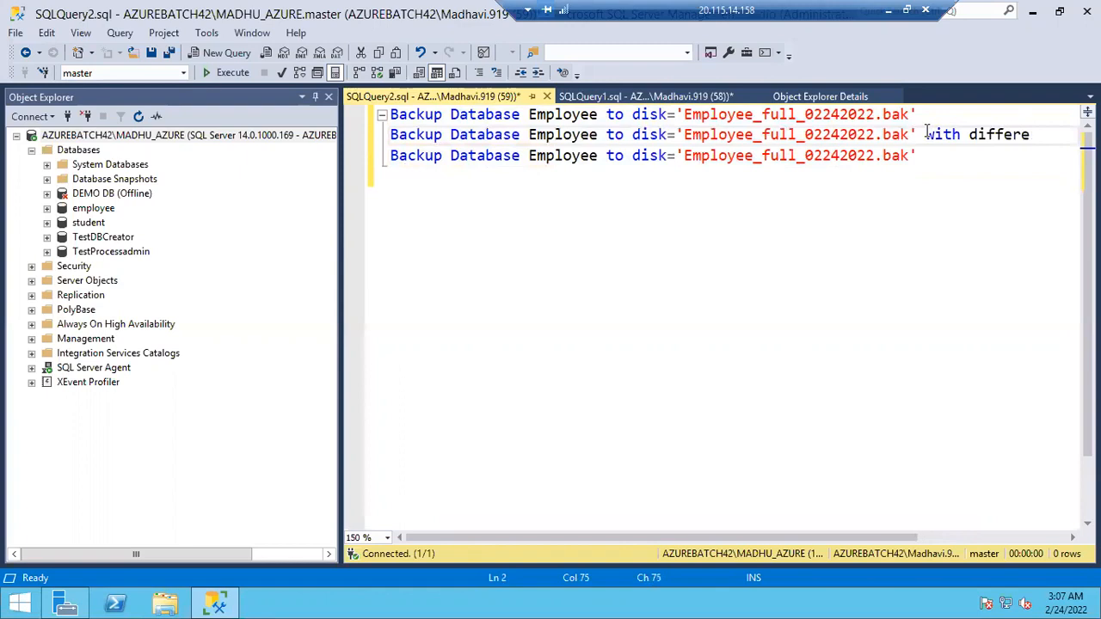
{"action": "type", "text": "ntial"}
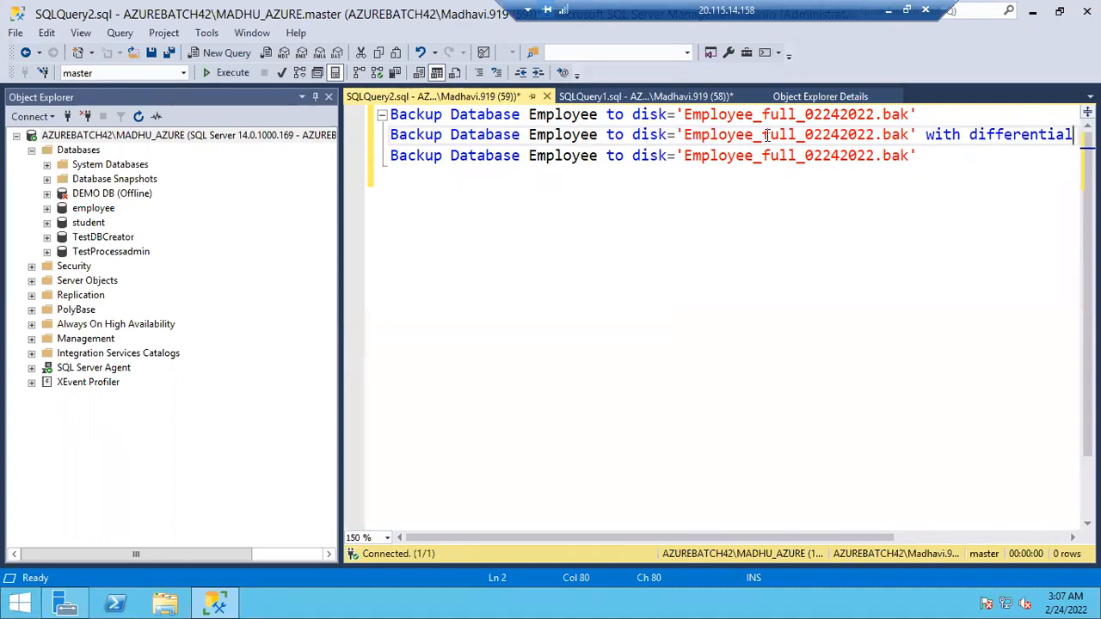
{"action": "mouse_move", "coordinate": [767, 135]}
{"action": "left_mouse_down"}
{"action": "mouse_move", "coordinate": [798, 134]}
{"action": "mouse_move", "coordinate": [763, 134]}
{"action": "left_mouse_up"}
{"action": "left_click", "coordinate": [798, 135]}
{"action": "type", "text": "Diff"}
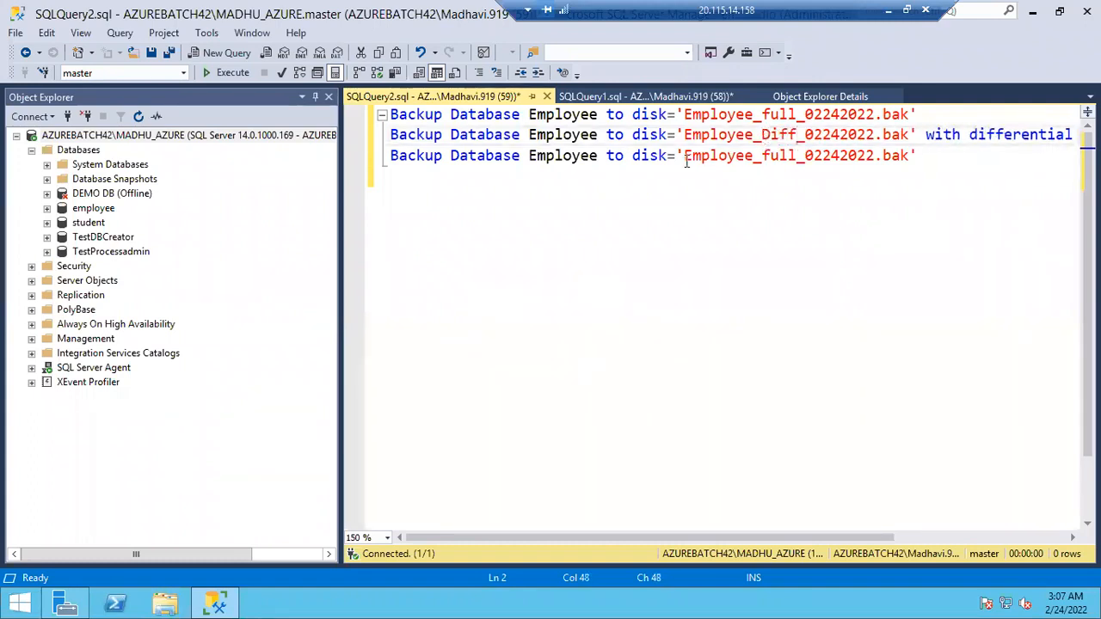
Step: Turn the third statement into a Backup Log statement that writes to Employee_logbackup_02242022.trn
{"action": "double_click", "coordinate": [470, 156]}
{"action": "type", "text": "Log"}
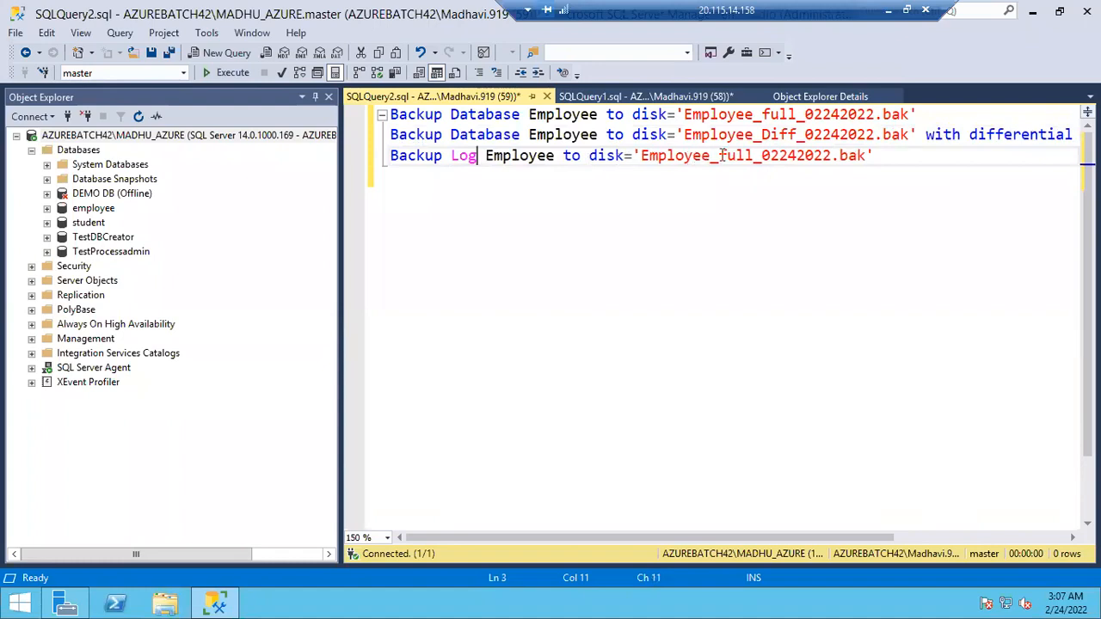
{"action": "left_click_drag", "start_coordinate": [719, 155], "coordinate": [752, 155]}
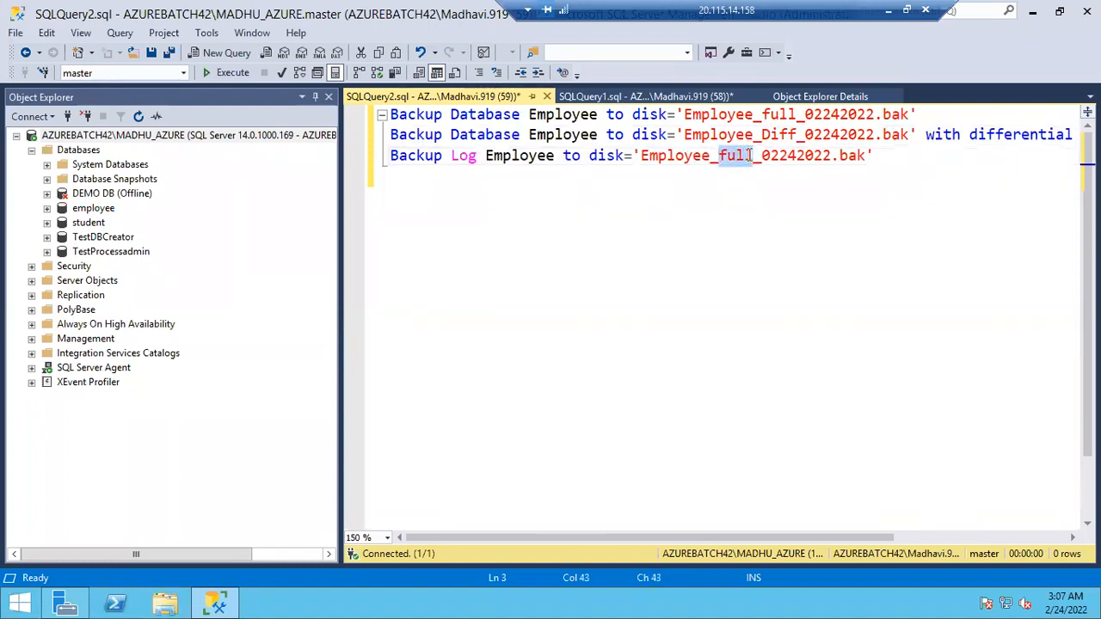
{"action": "type", "text": "logBackup"}
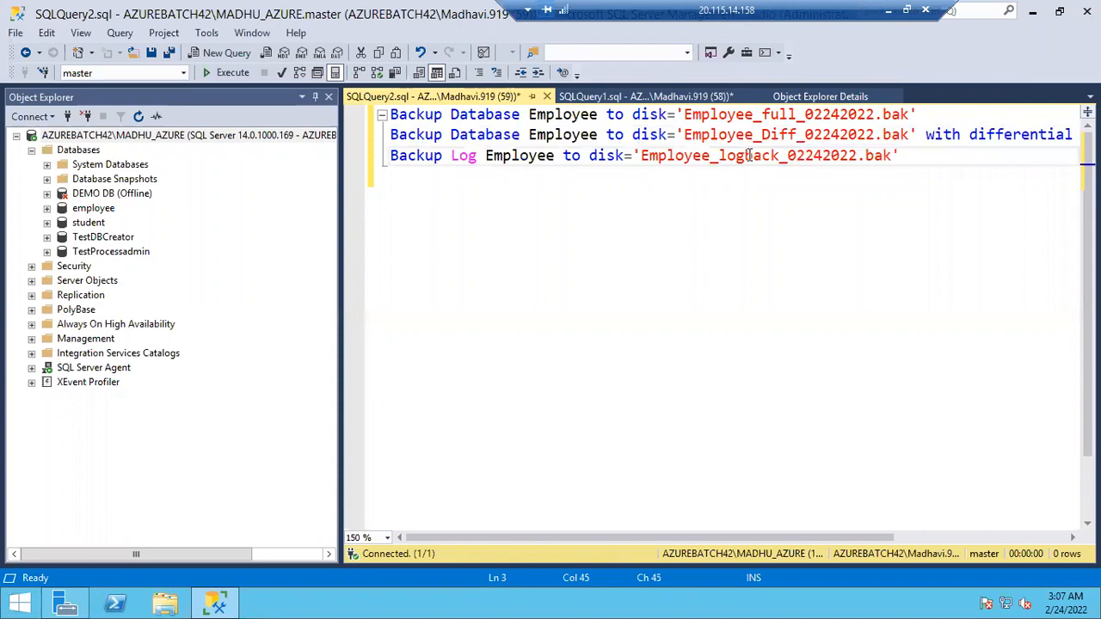
{"action": "left_click_drag", "start_coordinate": [884, 154], "coordinate": [907, 155]}
{"action": "type", "text": "tr"}
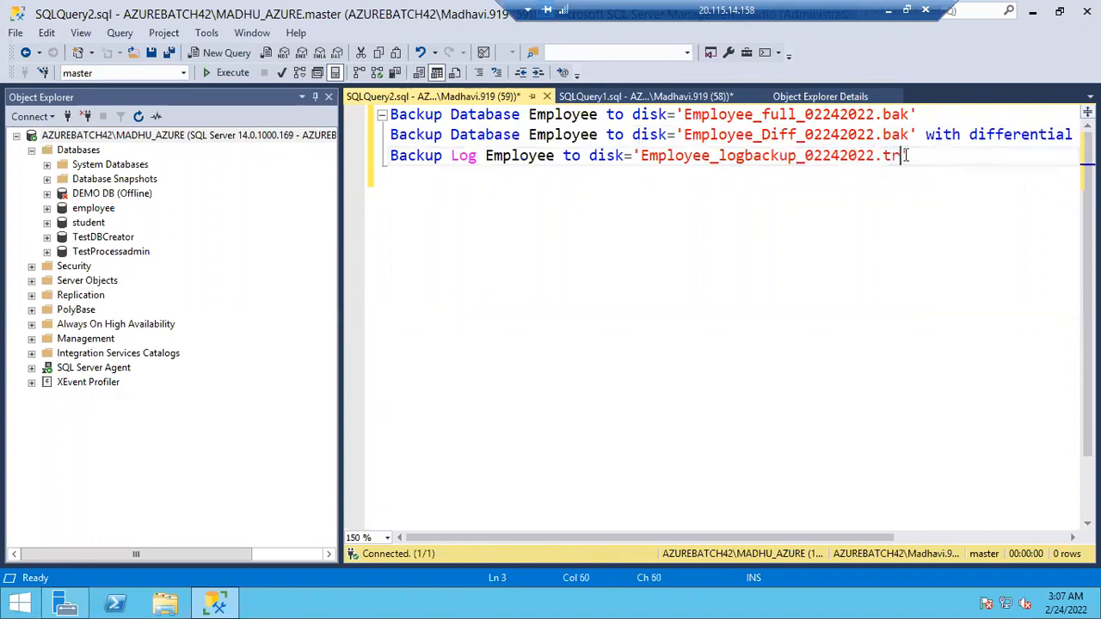
{"action": "type", "text": "n"}
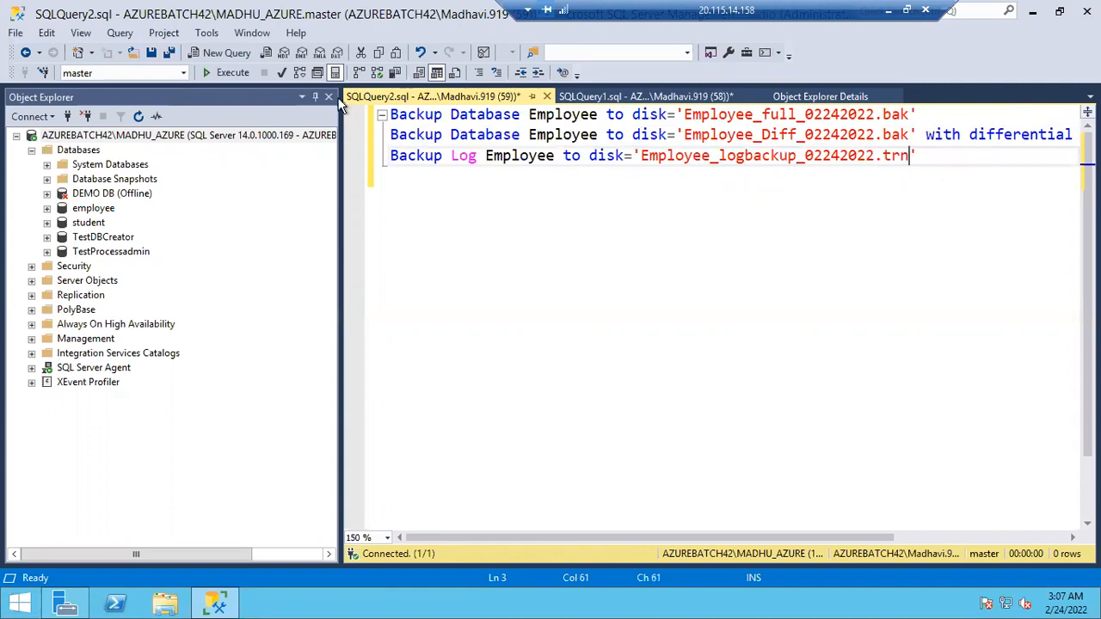
Step: Execute the full backup statement and the differential backup statement of the Employee database one after the other
{"action": "left_click_drag", "start_coordinate": [918, 114], "coordinate": [383, 117]}
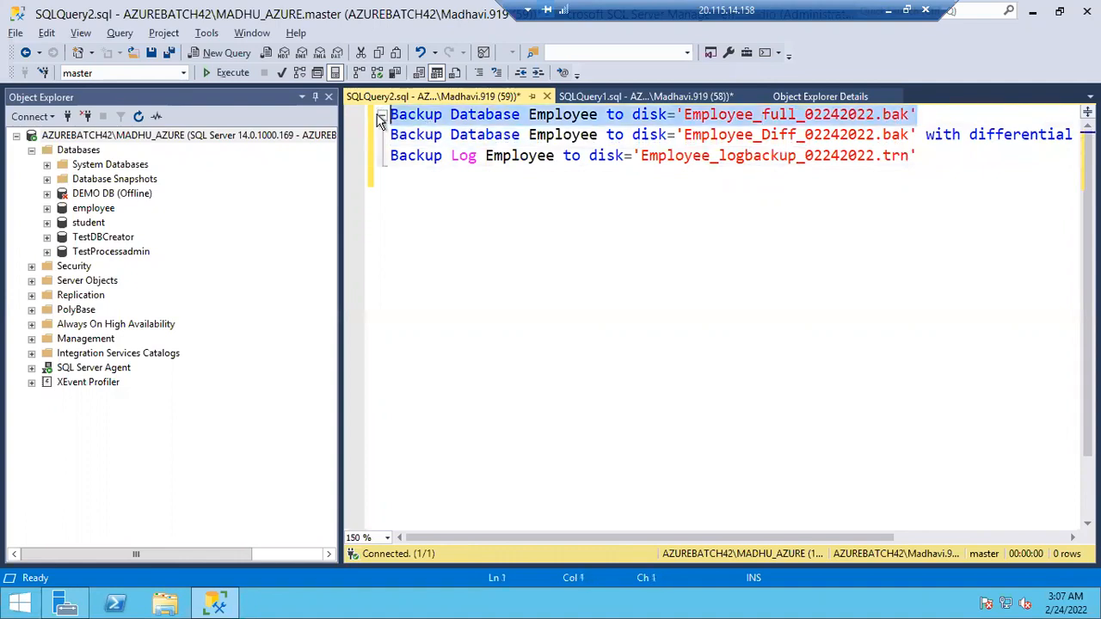
{"action": "key", "text": "F5"}
{"action": "left_click", "coordinate": [371, 143]}
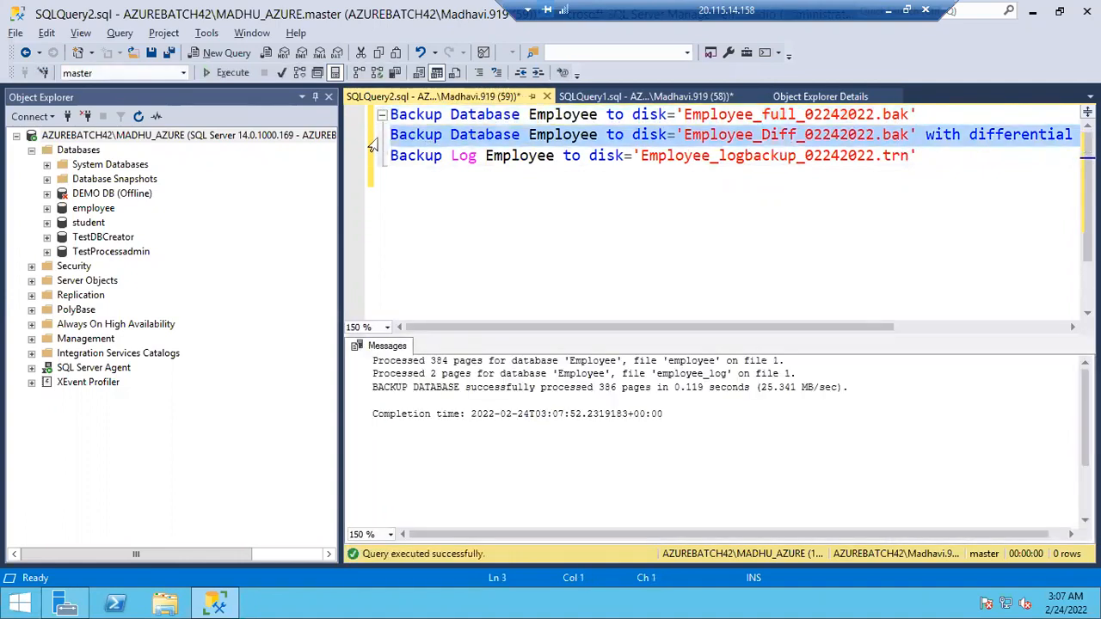
{"action": "key", "text": "F5"}
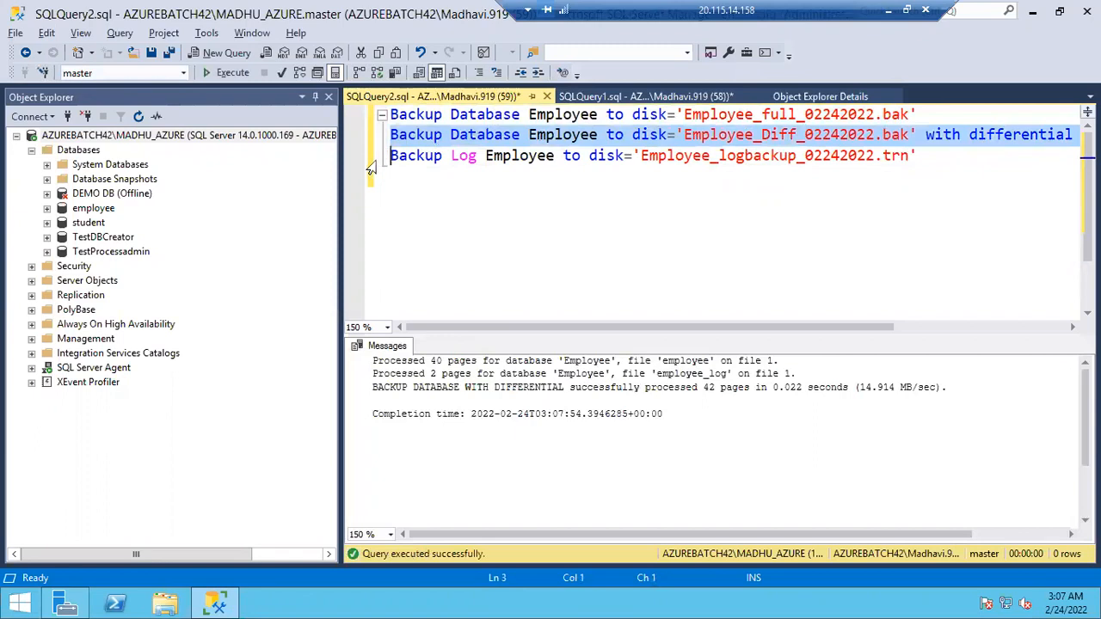
Step: Try to execute the Backup Log statement for the Employee database
{"action": "left_click", "coordinate": [372, 160]}
{"action": "key", "text": "F5"}
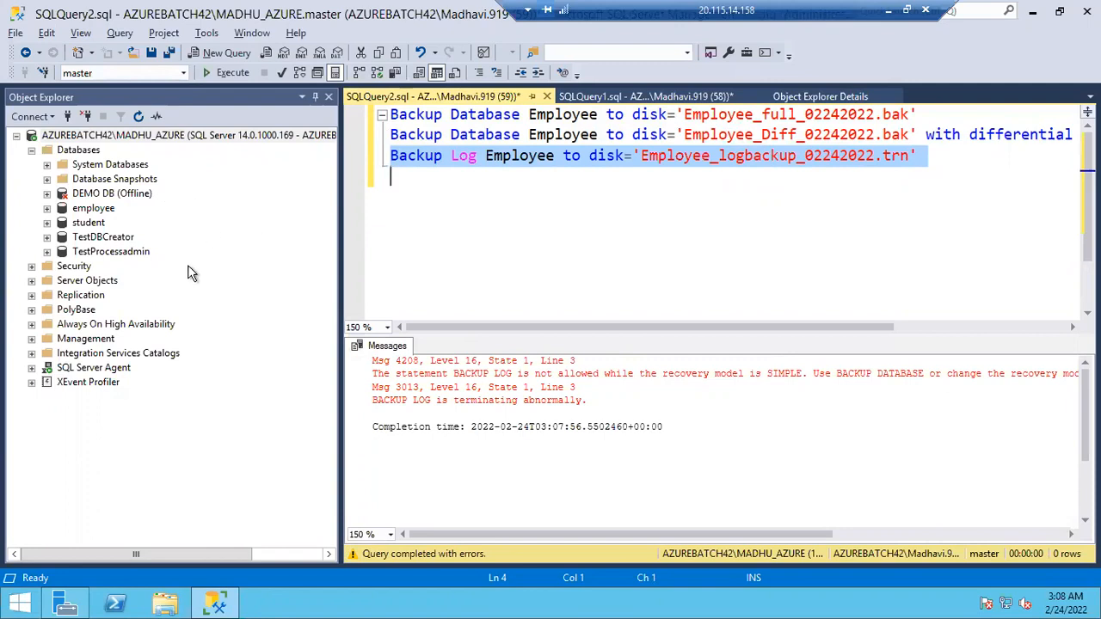
Step: Change the employee database's recovery model to Full in its database properties and apply the change
{"action": "right_click", "coordinate": [86, 212]}
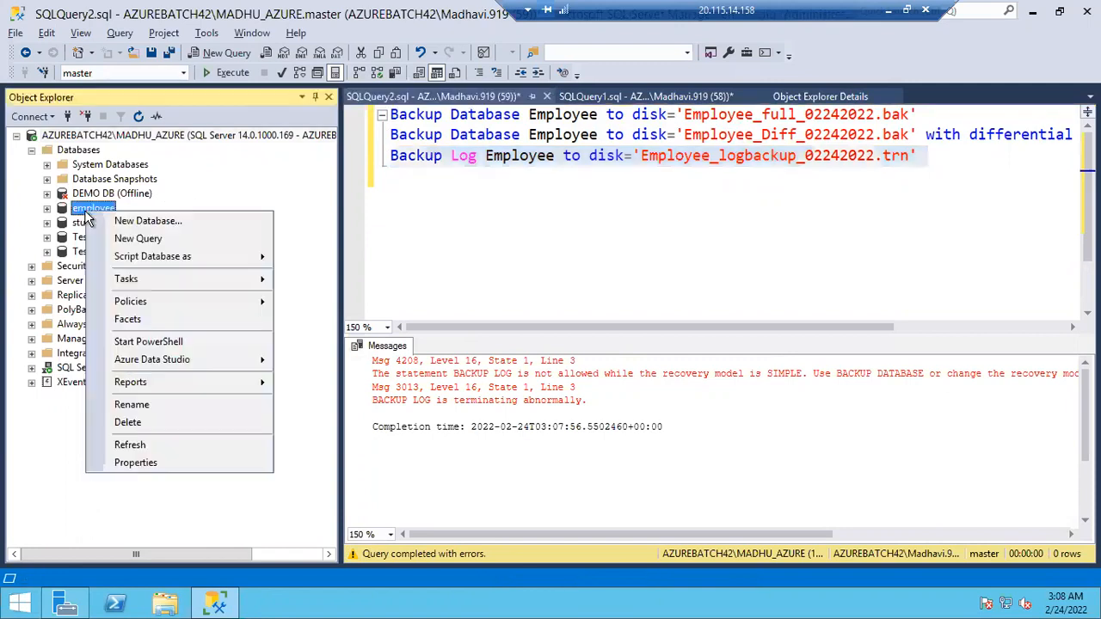
{"action": "left_click", "coordinate": [178, 461]}
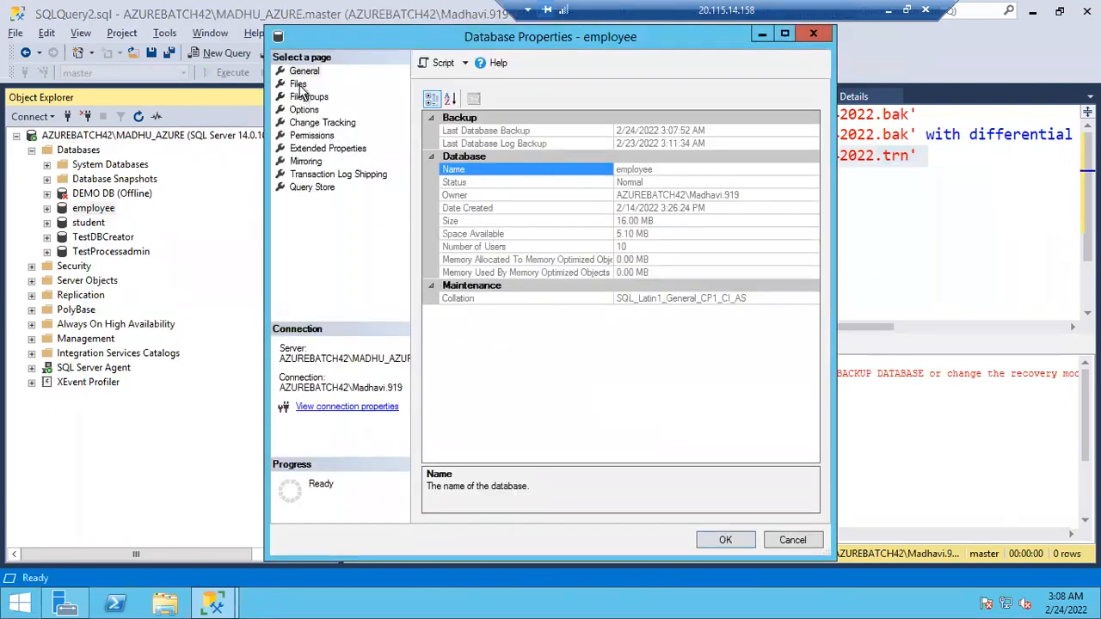
{"action": "left_click", "coordinate": [299, 84]}
{"action": "left_click", "coordinate": [304, 110]}
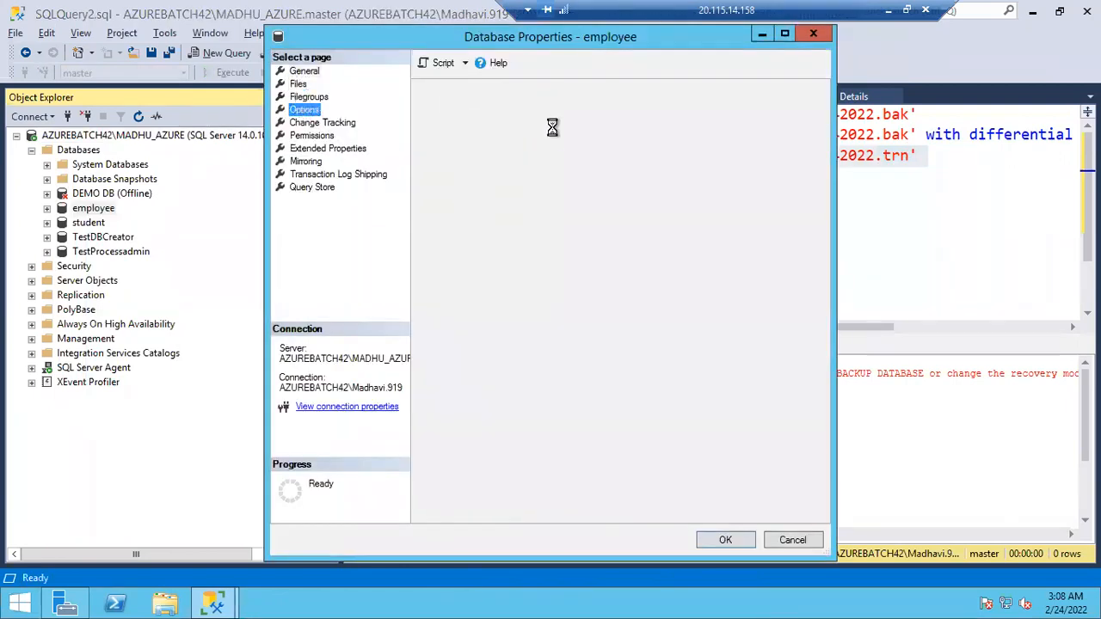
{"action": "left_click", "coordinate": [624, 119]}
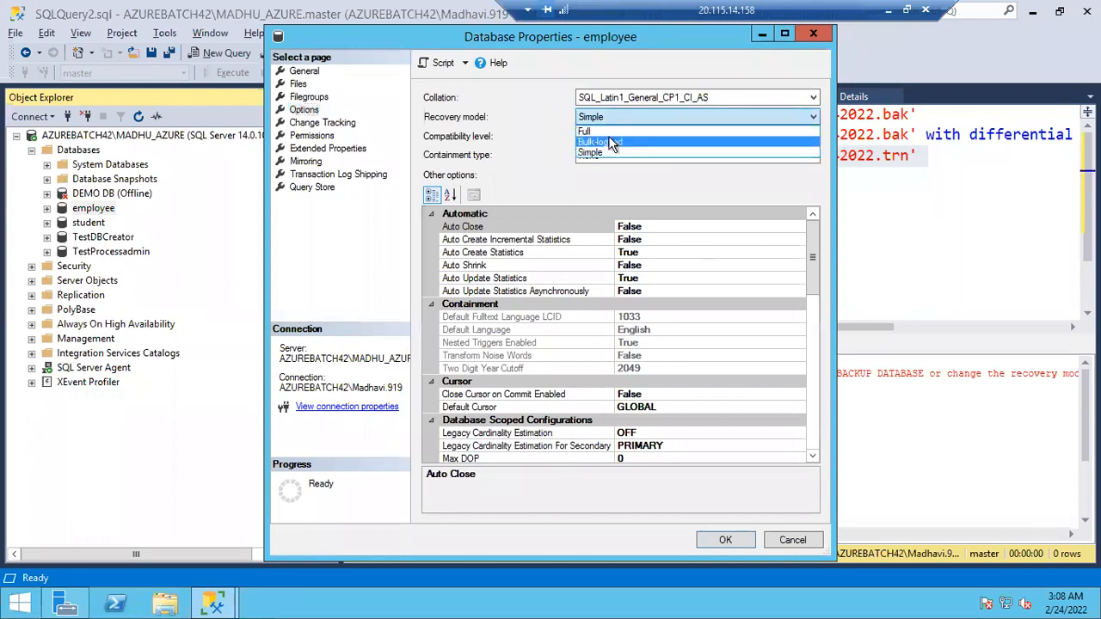
{"action": "left_click", "coordinate": [609, 143]}
{"action": "left_click", "coordinate": [597, 117]}
{"action": "left_click", "coordinate": [593, 132]}
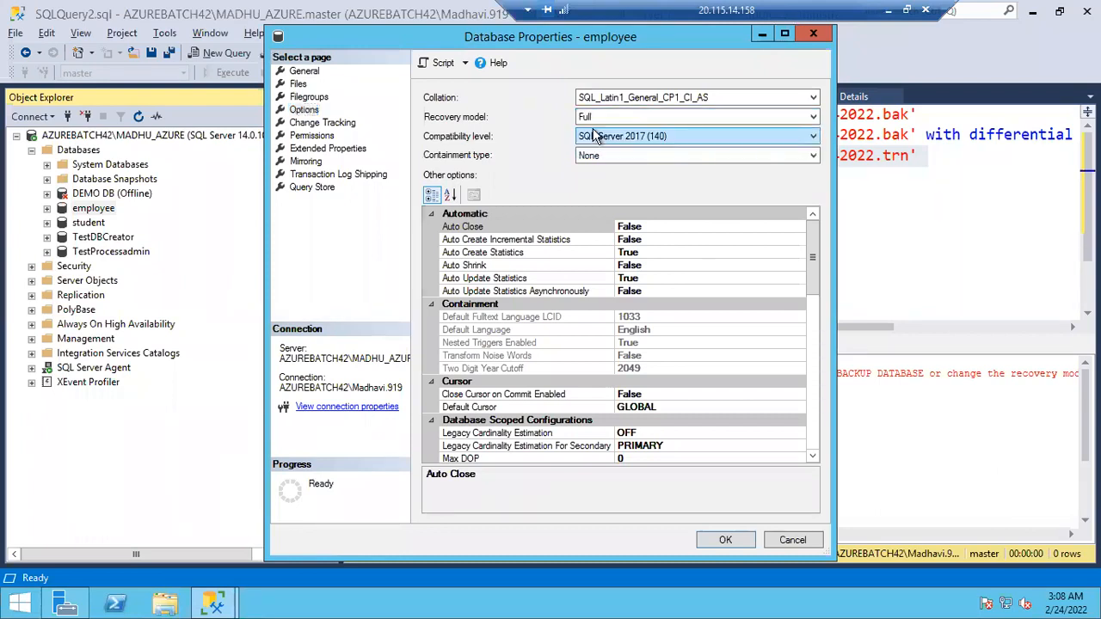
{"action": "left_click", "coordinate": [723, 540]}
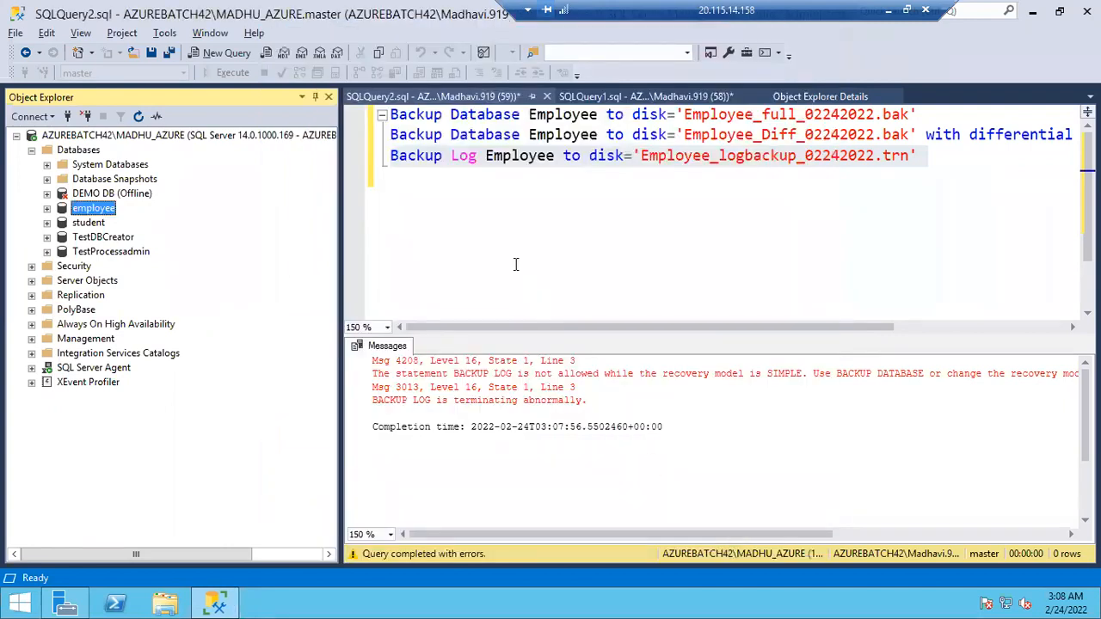
{"action": "left_click", "coordinate": [516, 264]}
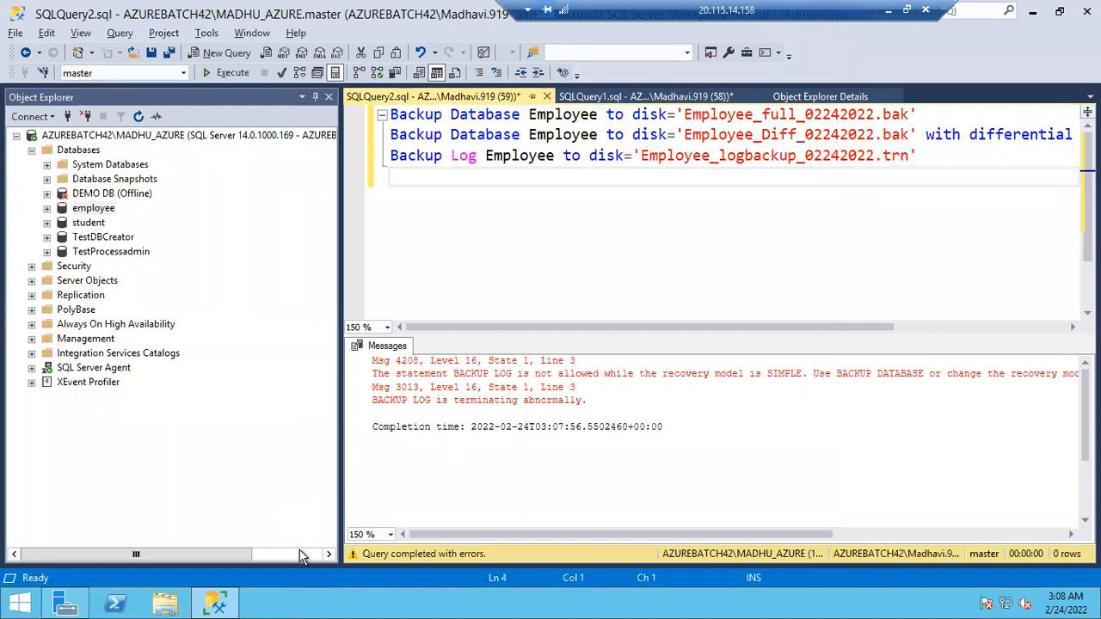
Step: Switch to File Explorer, open C:\Program Files\Microsoft SQL Server\MSSQL14.MADHU_AZURE\MSSQL\Backup and sort its files by date modified
{"action": "left_click", "coordinate": [165, 604]}
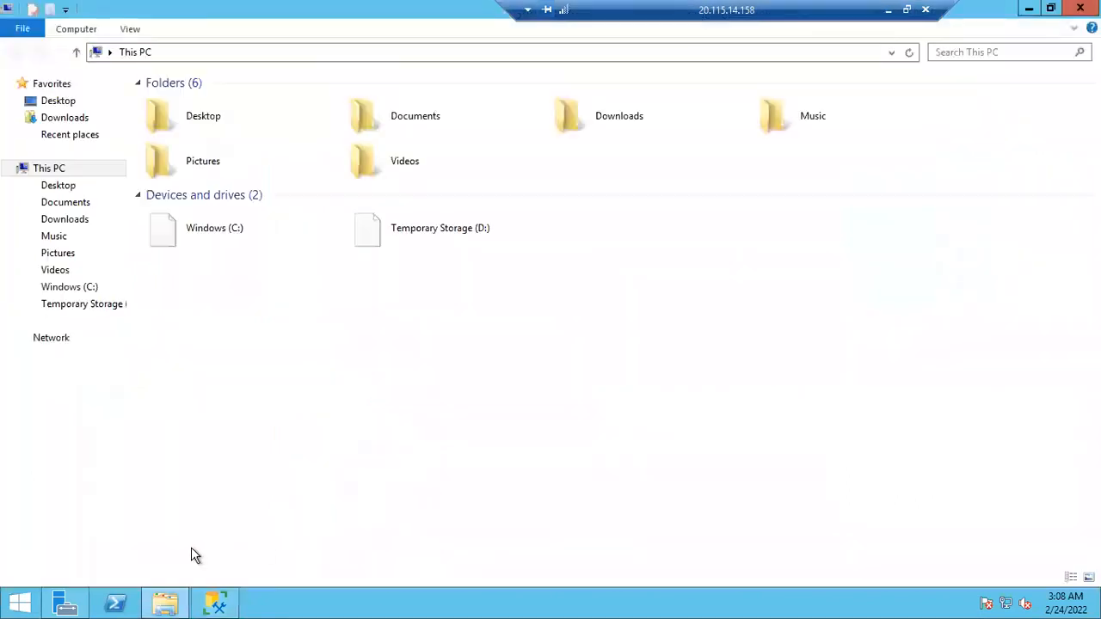
{"action": "double_click", "coordinate": [249, 234]}
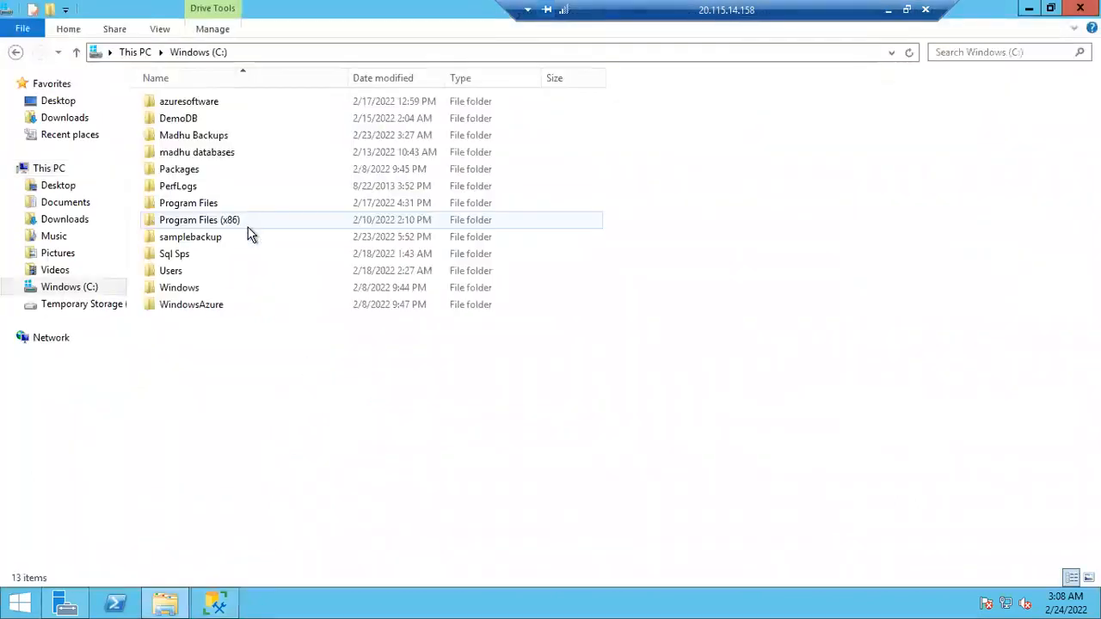
{"action": "double_click", "coordinate": [187, 205]}
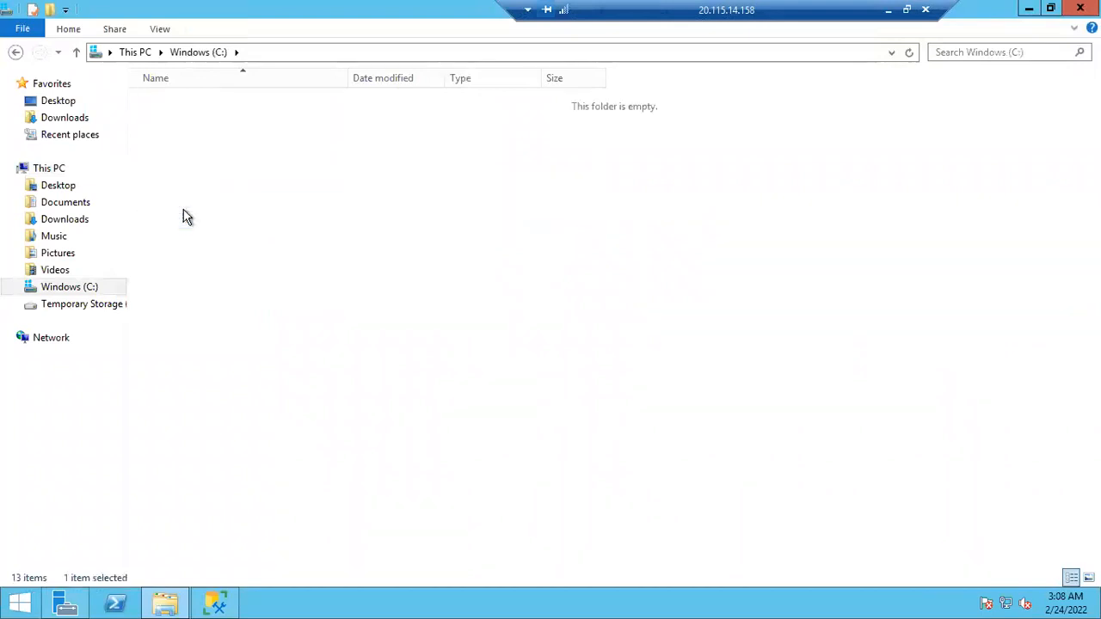
{"action": "double_click", "coordinate": [199, 169]}
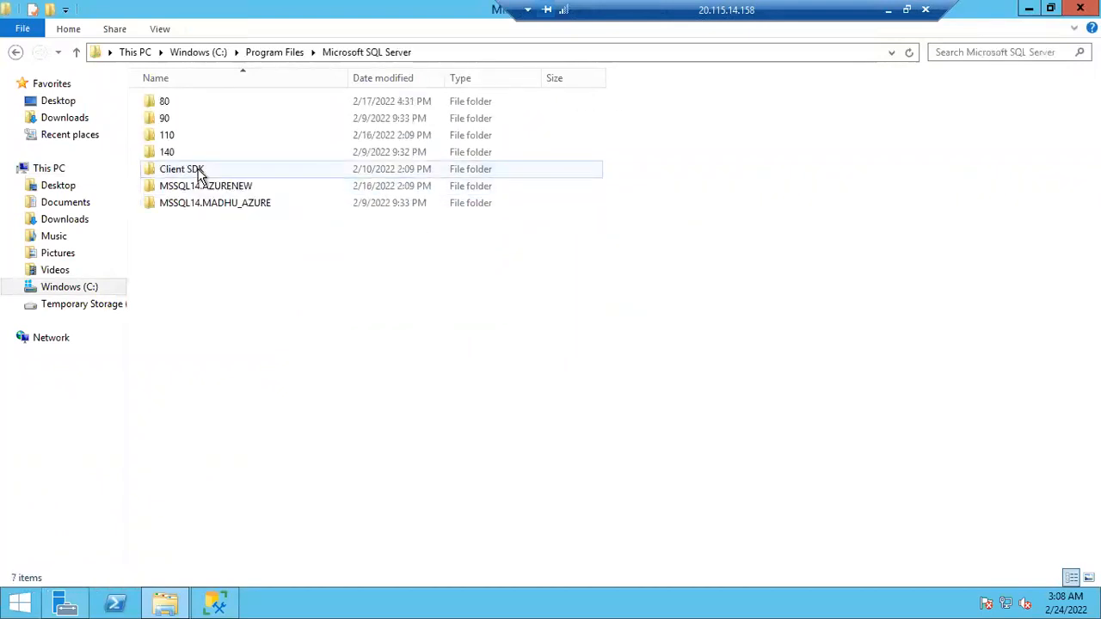
{"action": "double_click", "coordinate": [204, 207]}
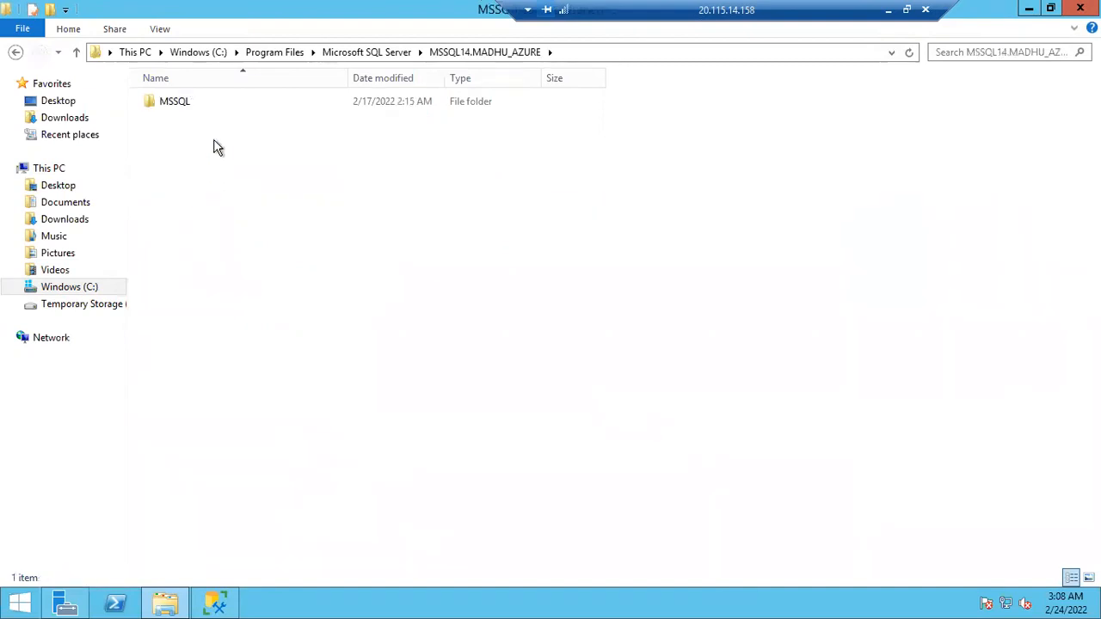
{"action": "double_click", "coordinate": [191, 104]}
{"action": "double_click", "coordinate": [192, 105]}
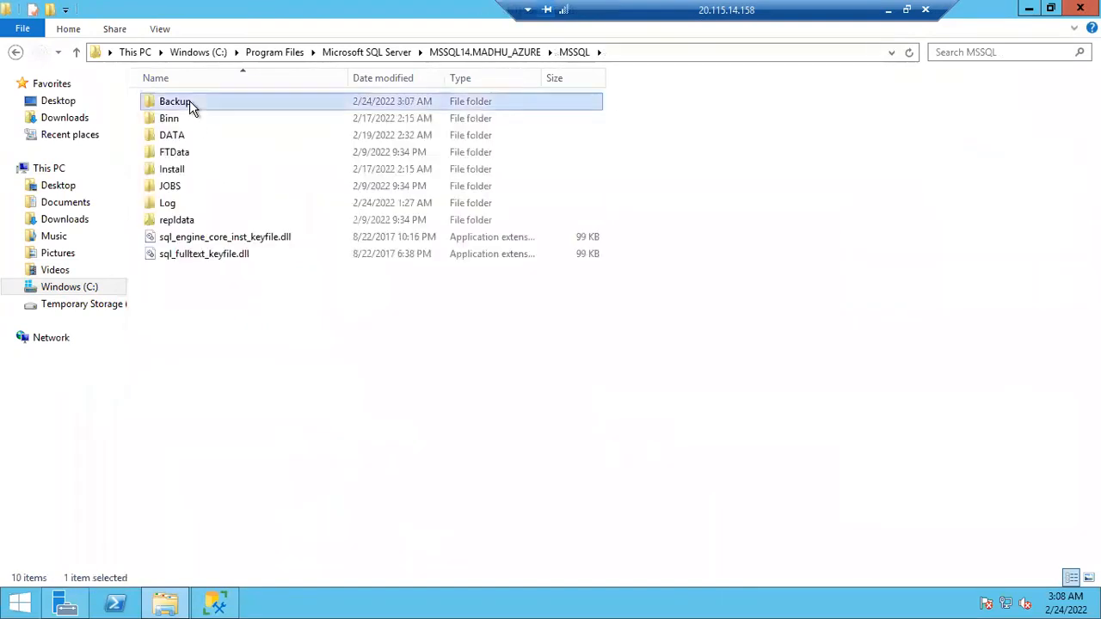
{"action": "left_click", "coordinate": [395, 78]}
Step: Delete the backup files Employee_Diff_02242022.bak and Employee_full_02242022.bak from the Backup folder
{"action": "left_click", "coordinate": [266, 108]}
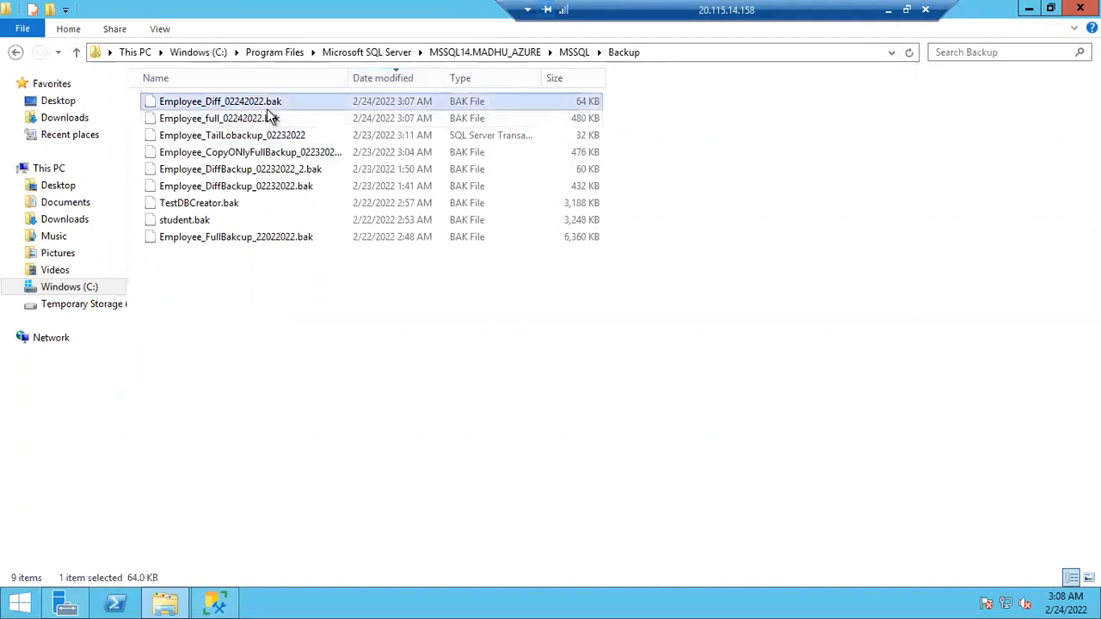
{"action": "left_click", "coordinate": [270, 118], "text": "ctrl"}
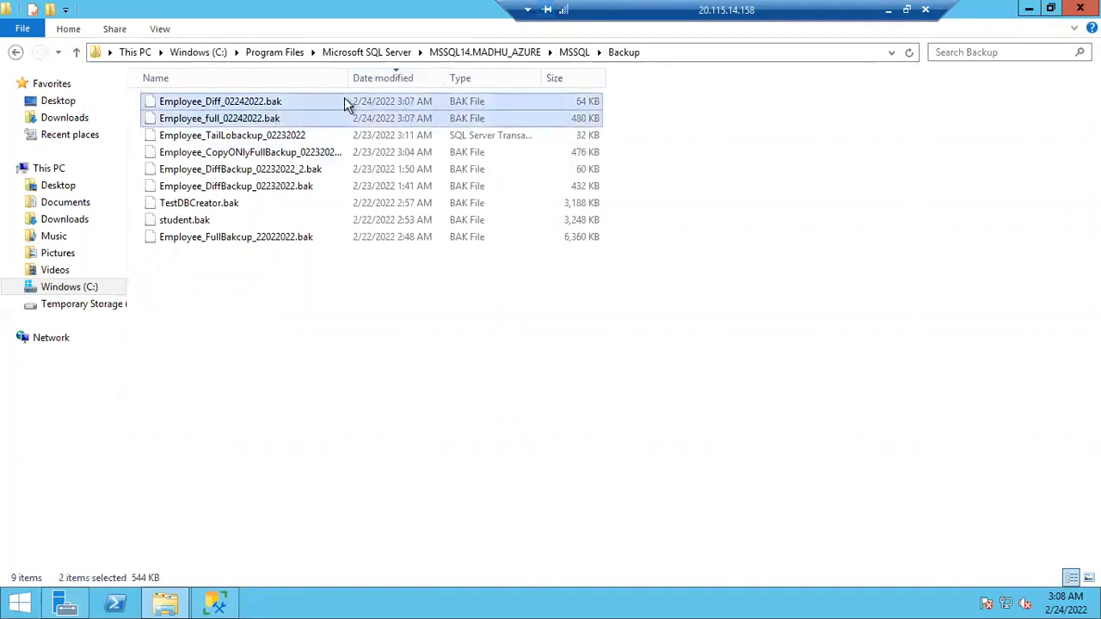
{"action": "key", "text": "Delete"}
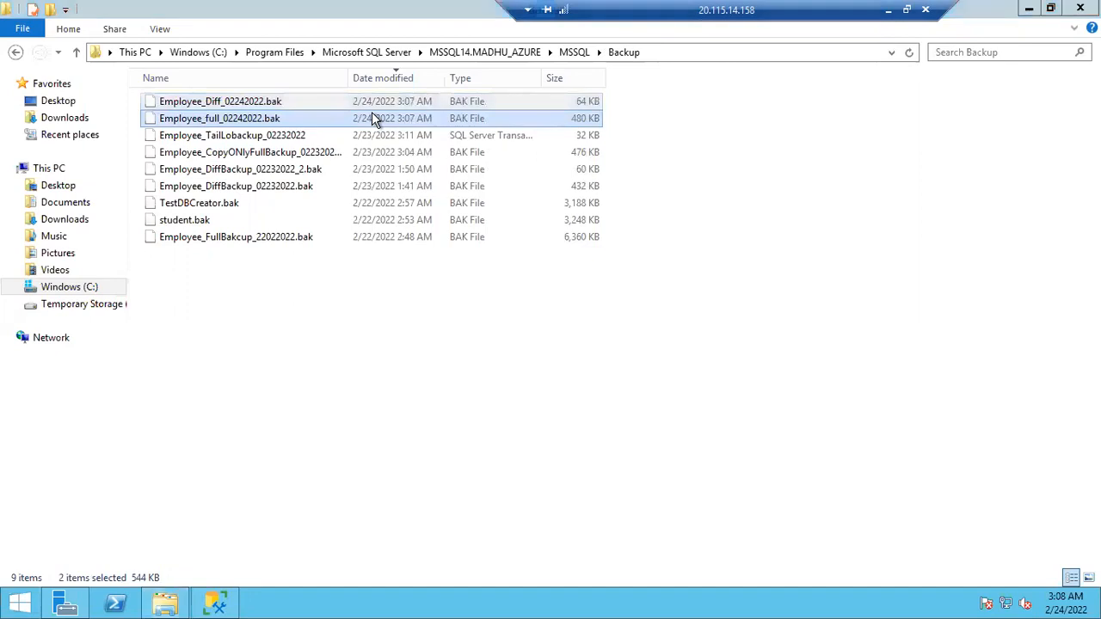
Step: Switch back to SQL Server Management Studio and execute the full, differential and log backup statements one after the other
{"action": "key", "text": "alt+Tab"}
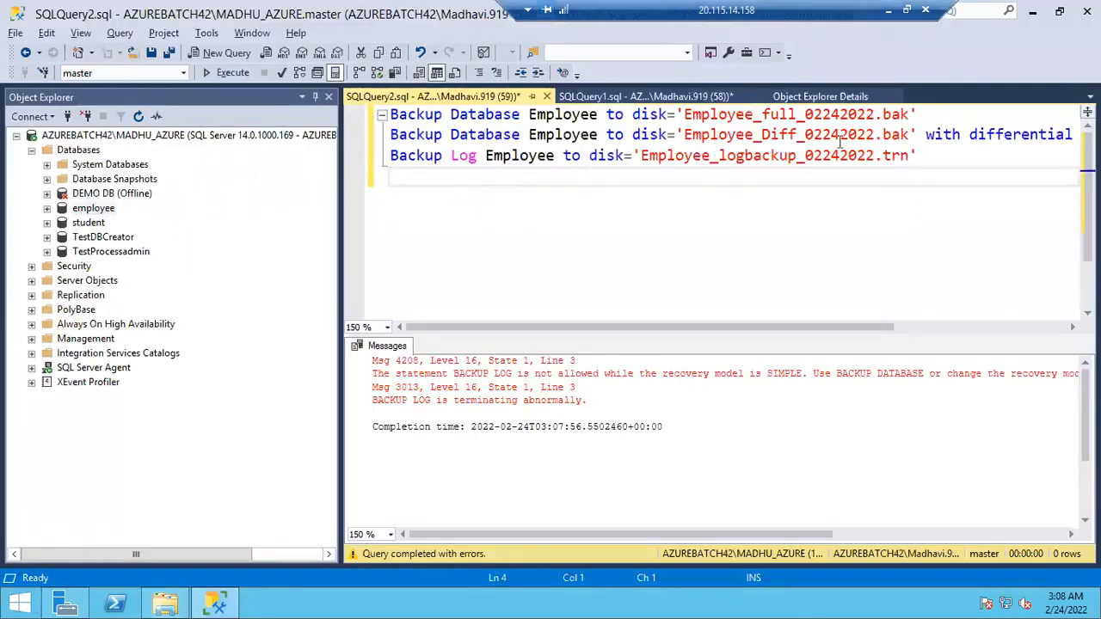
{"action": "left_click_drag", "start_coordinate": [919, 115], "coordinate": [385, 120]}
{"action": "key", "text": "F5"}
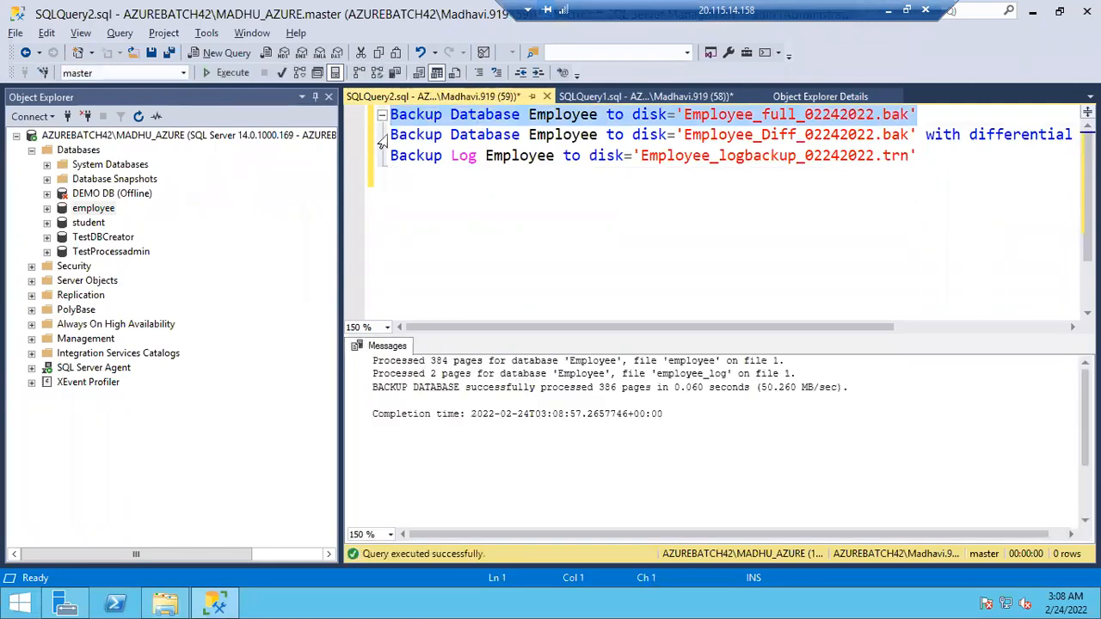
{"action": "left_click", "coordinate": [383, 138]}
{"action": "key", "text": "F5"}
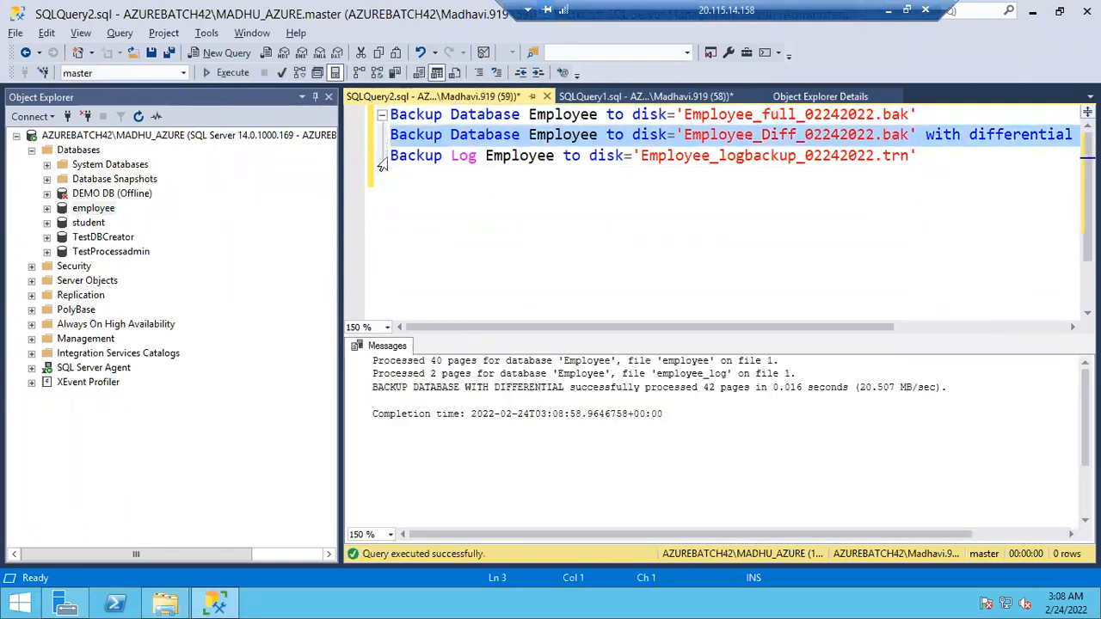
{"action": "left_click", "coordinate": [383, 160]}
{"action": "key", "text": "F5"}
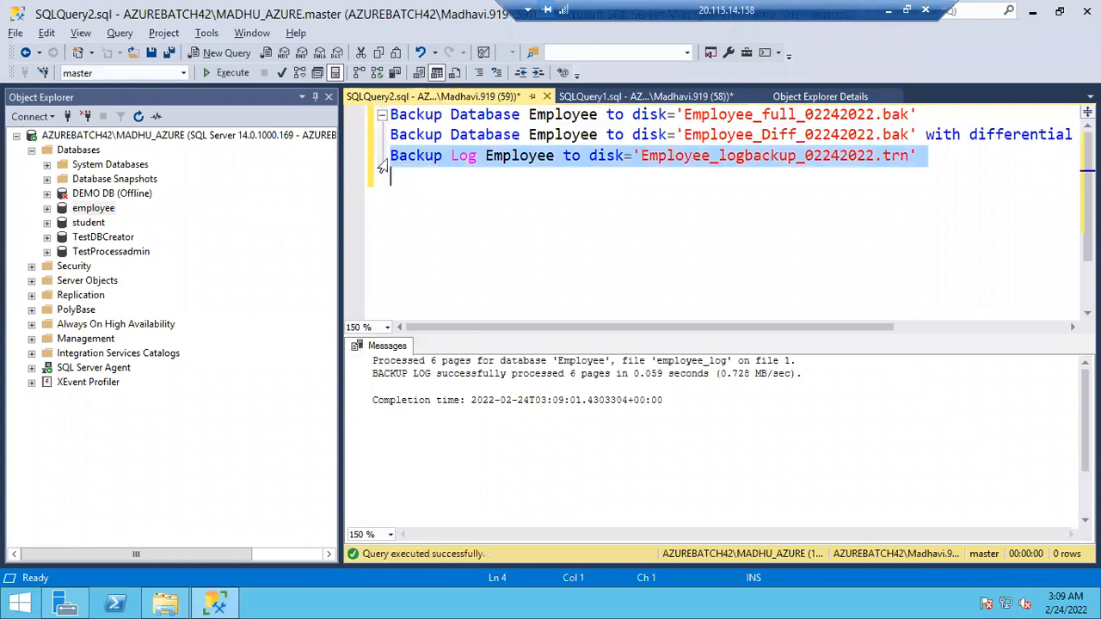
{"action": "left_click", "coordinate": [385, 172]}
Step: Switch to File Explorer and check the new full, differential and log backup files of the Employee database
{"action": "key", "text": "alt+Tab"}
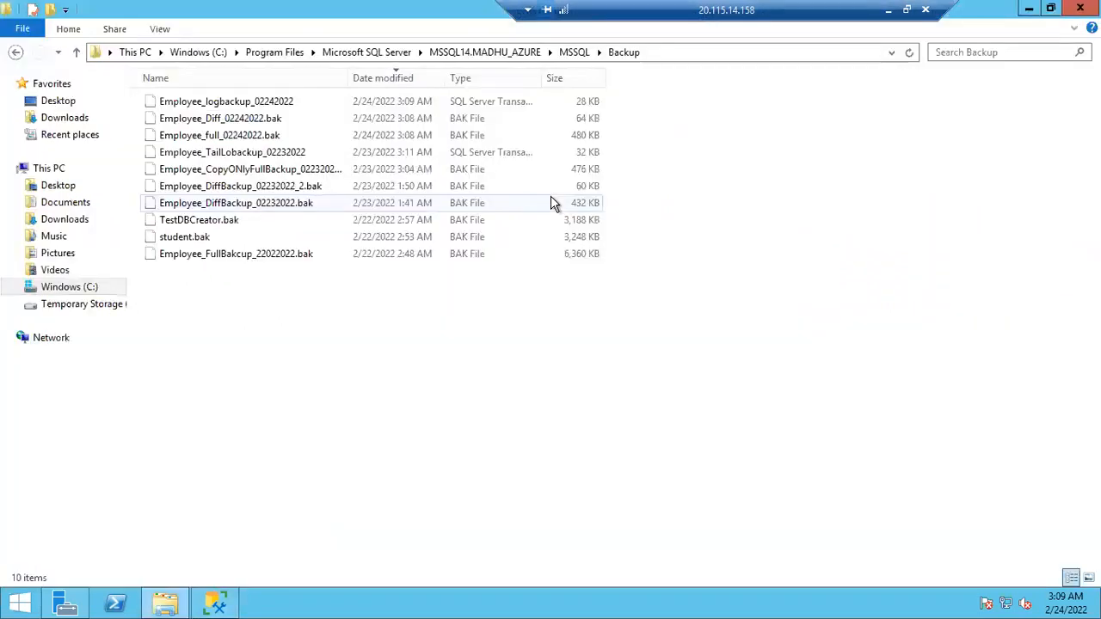
{"action": "left_click", "coordinate": [257, 104]}
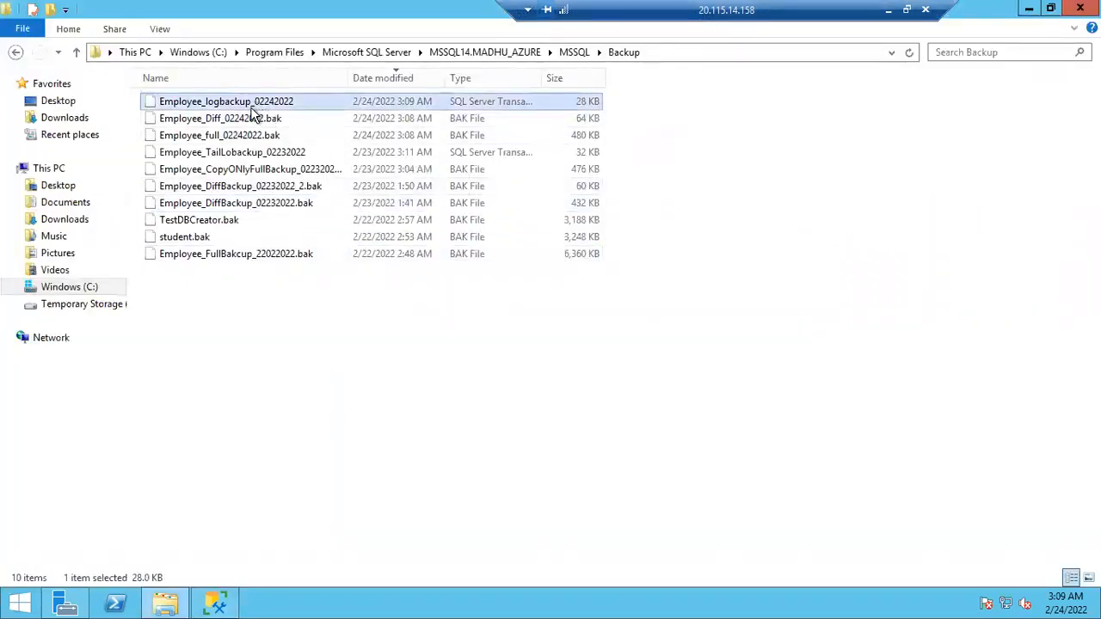
{"action": "left_click", "coordinate": [230, 138]}
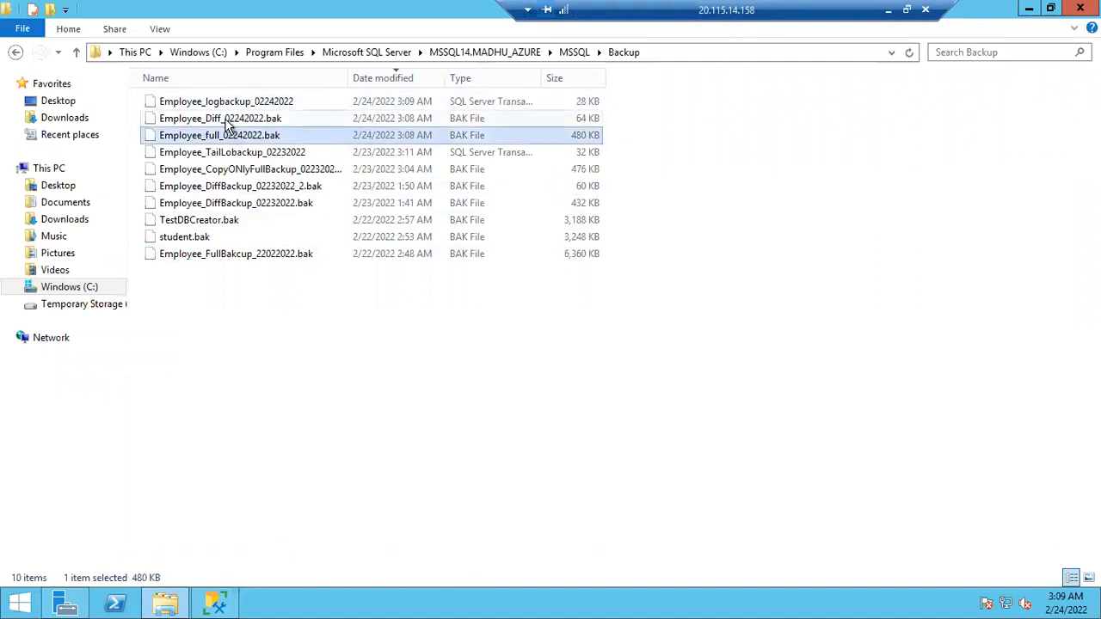
{"action": "left_click", "coordinate": [228, 119]}
{"action": "left_click", "coordinate": [228, 103]}
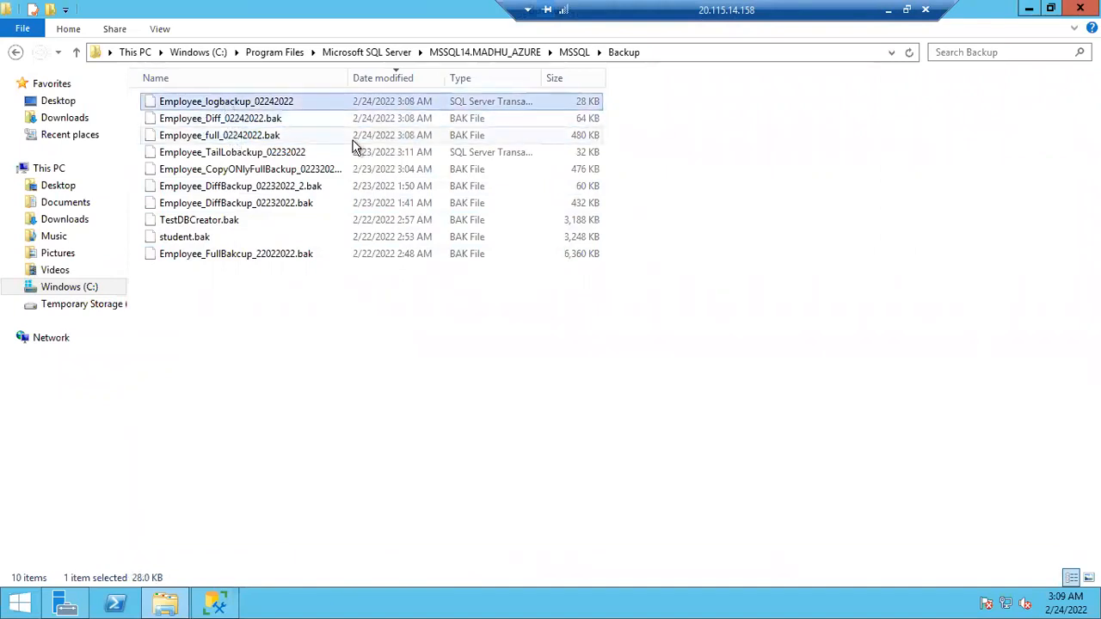
Step: Return to SQL Server Management Studio, start a database restore from the Databases node and choose employee as the source database
{"action": "key", "text": "alt+Tab"}
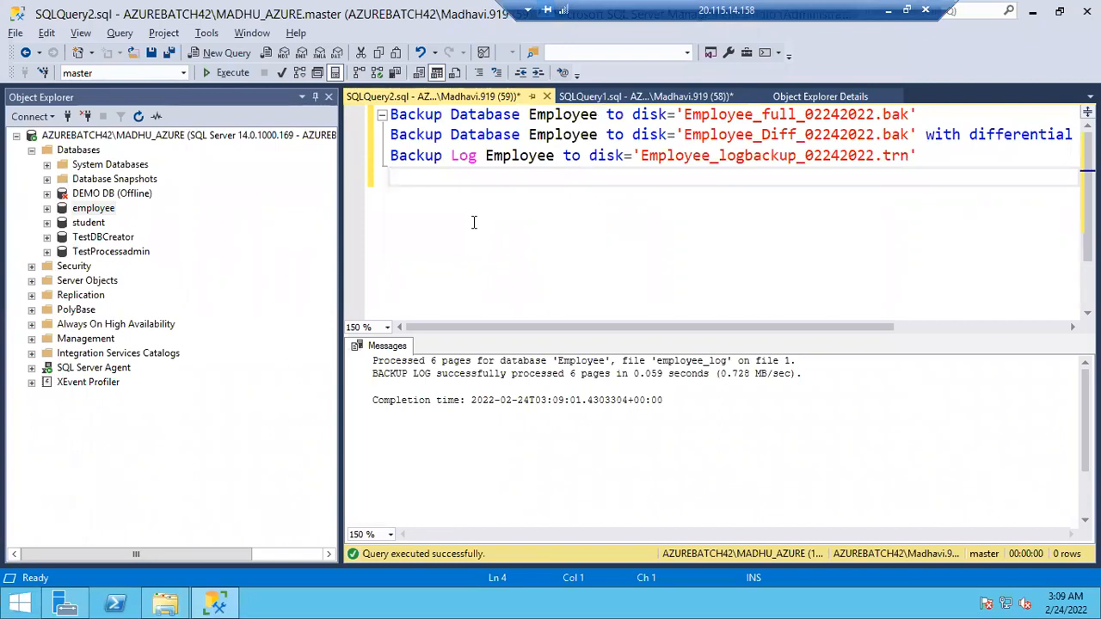
{"action": "left_click", "coordinate": [73, 152]}
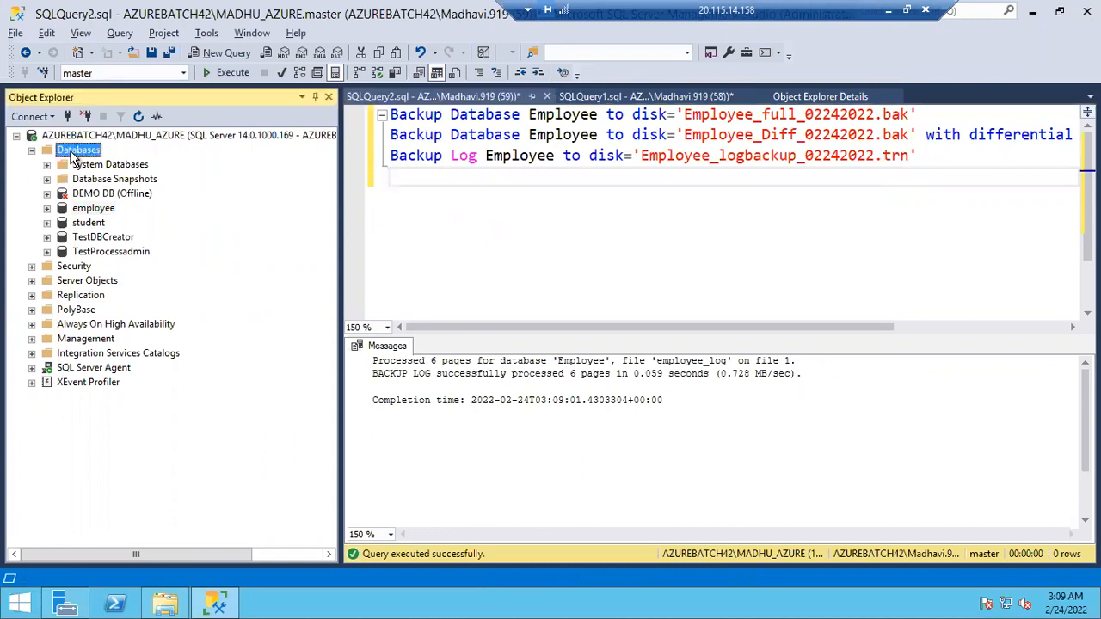
{"action": "right_click", "coordinate": [73, 153]}
{"action": "key", "text": "Escape"}
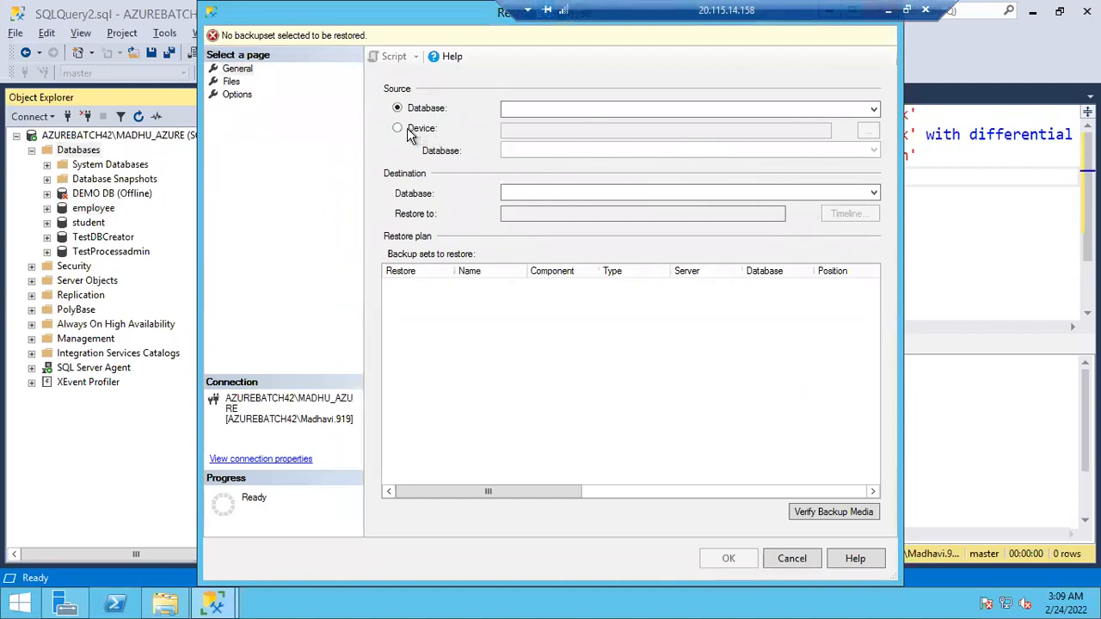
{"action": "left_click", "coordinate": [526, 114]}
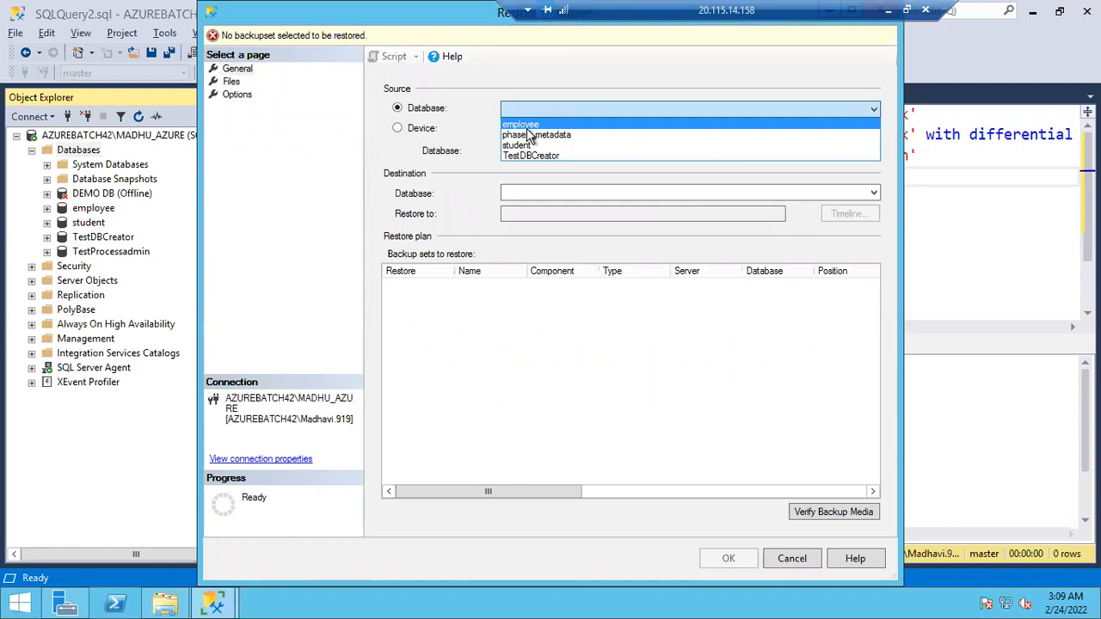
{"action": "left_click", "coordinate": [527, 125]}
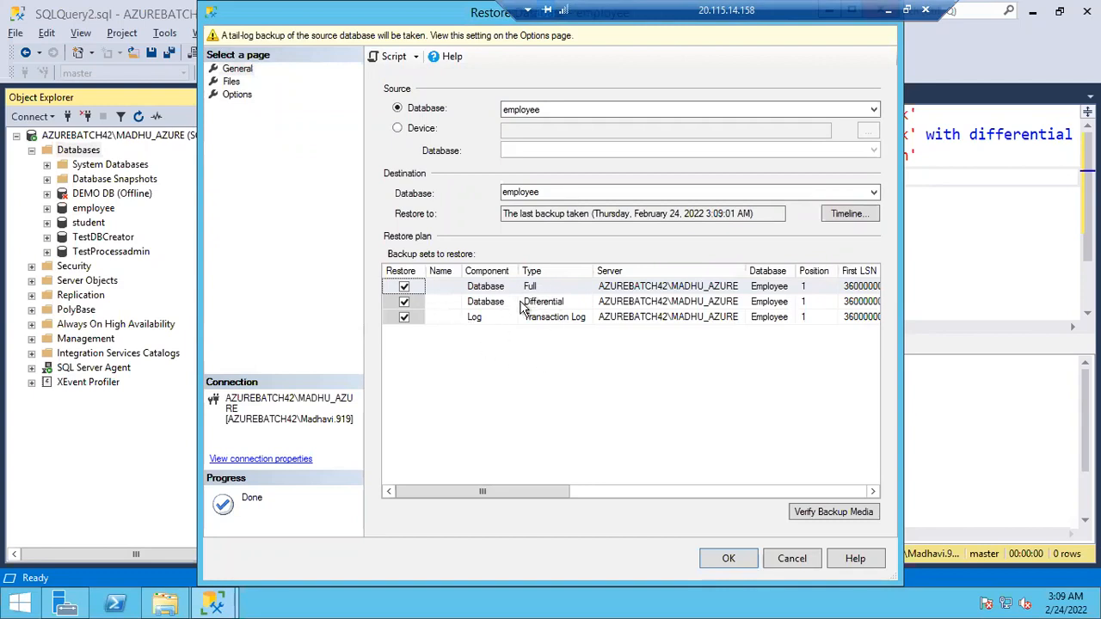
Step: Switch the restore source to a device and add the backup file Employee_full_02242022.bak as its media
{"action": "left_click", "coordinate": [432, 140]}
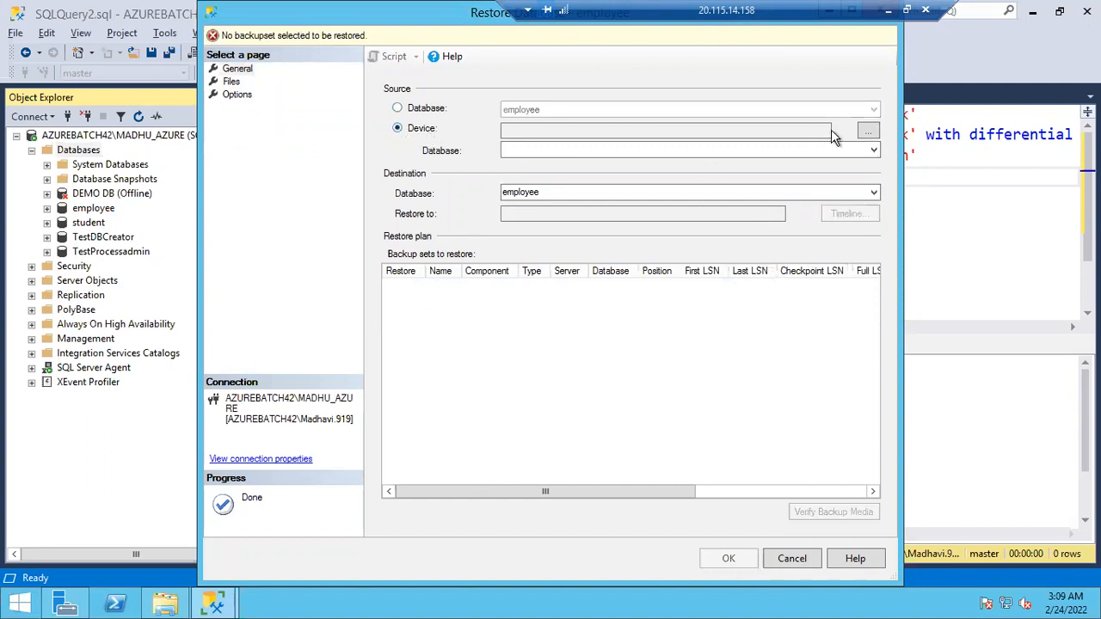
{"action": "left_click", "coordinate": [868, 129]}
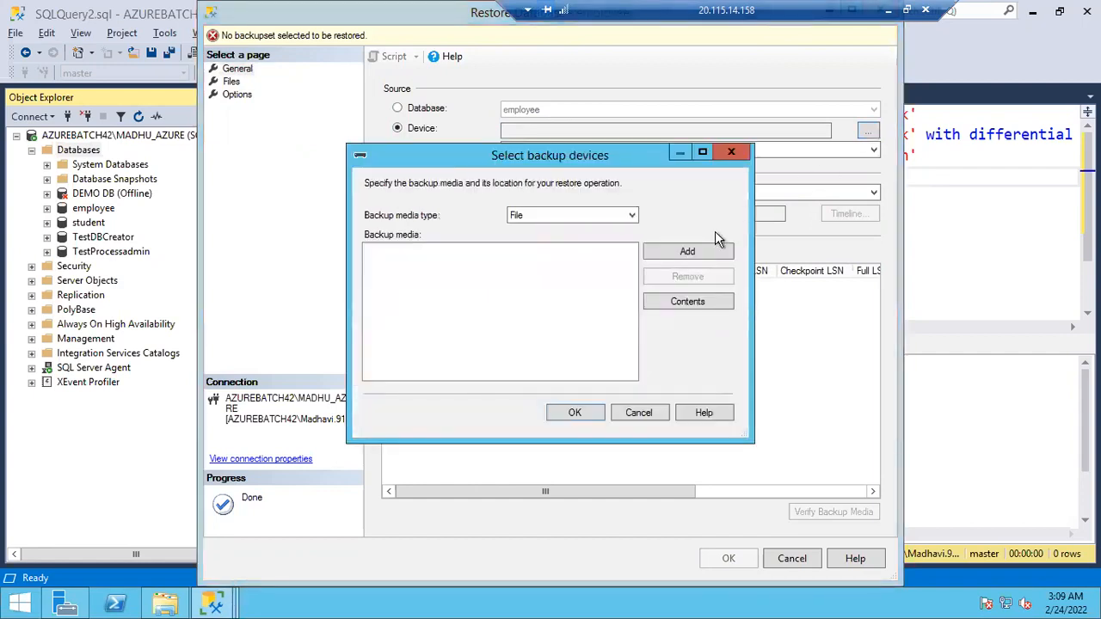
{"action": "left_click", "coordinate": [698, 255]}
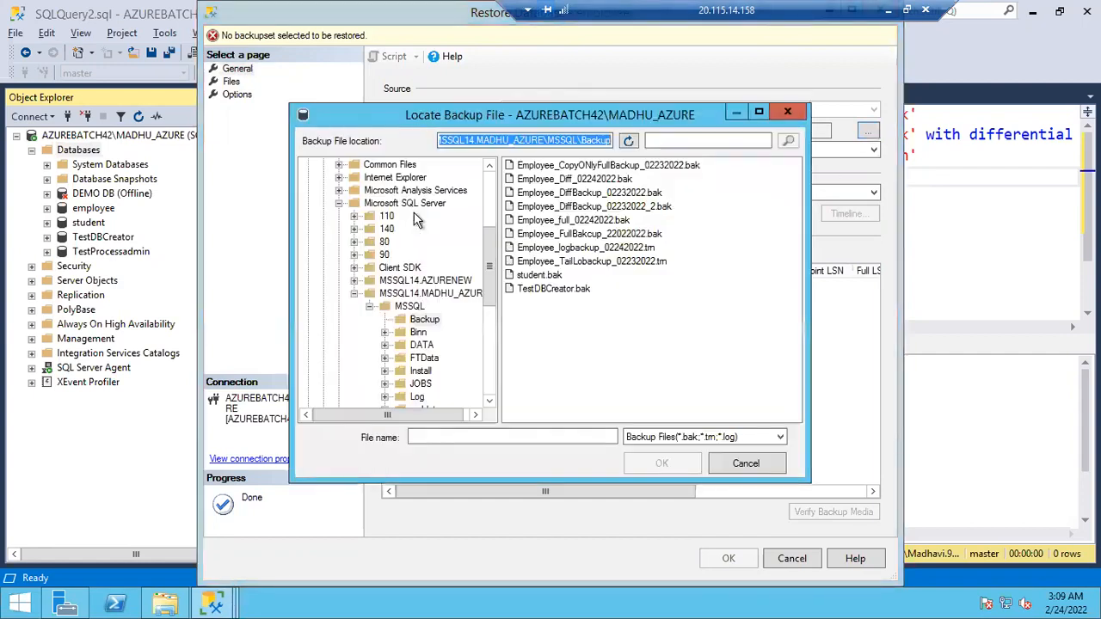
{"action": "left_click", "coordinate": [572, 222]}
{"action": "double_click", "coordinate": [572, 228]}
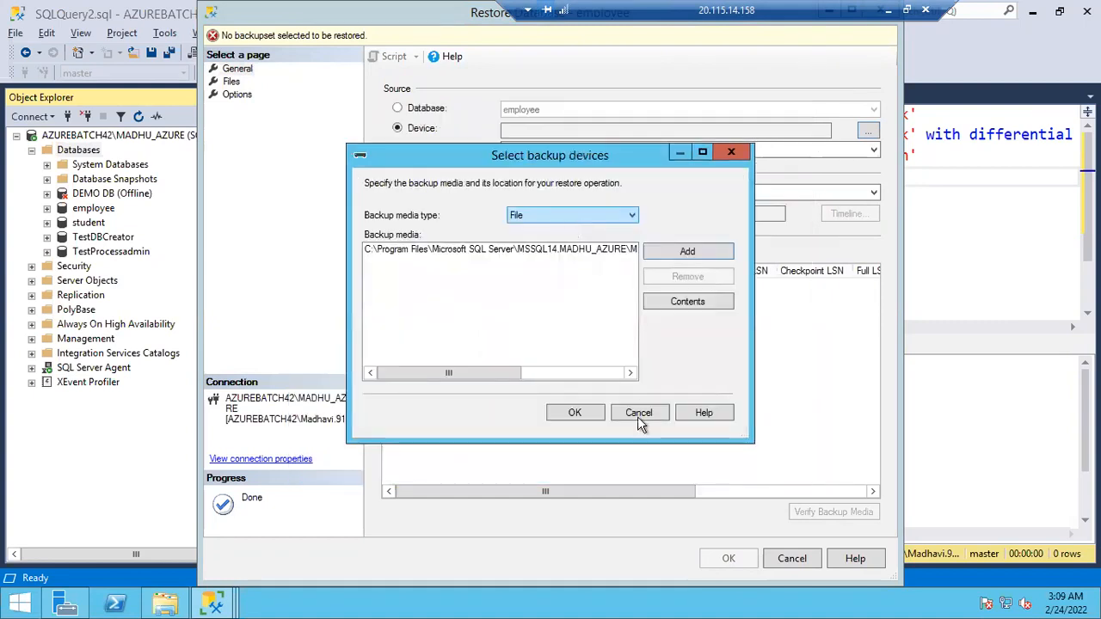
{"action": "left_click", "coordinate": [591, 415]}
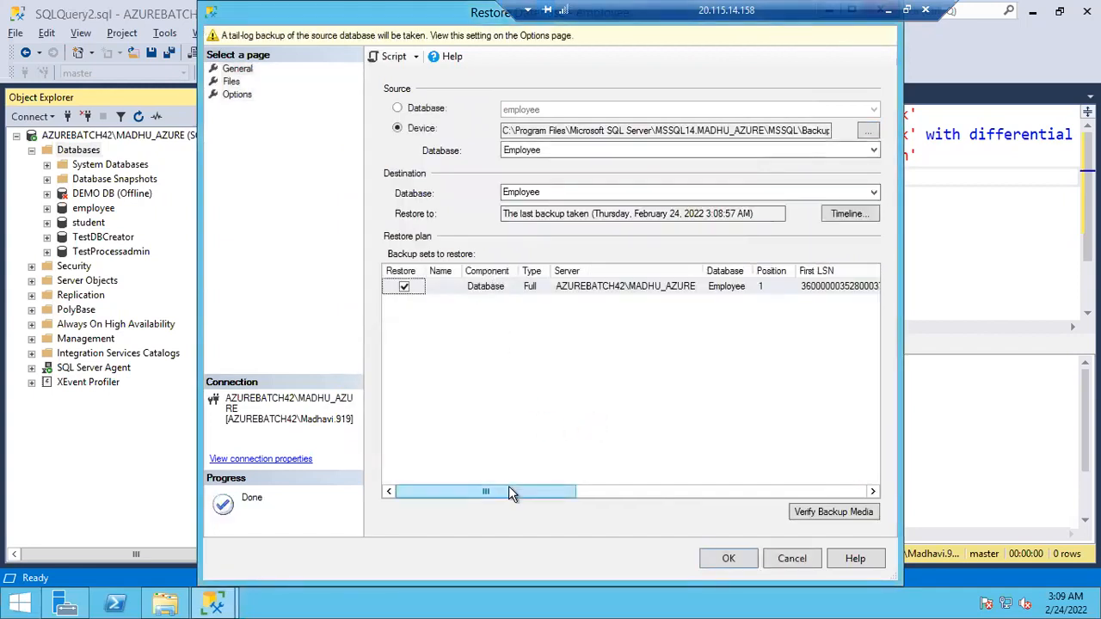
Step: Check the start date, finish date and size of the full backup set in the restore plan and verify the backup media
{"action": "left_click_drag", "start_coordinate": [514, 492], "coordinate": [748, 492]}
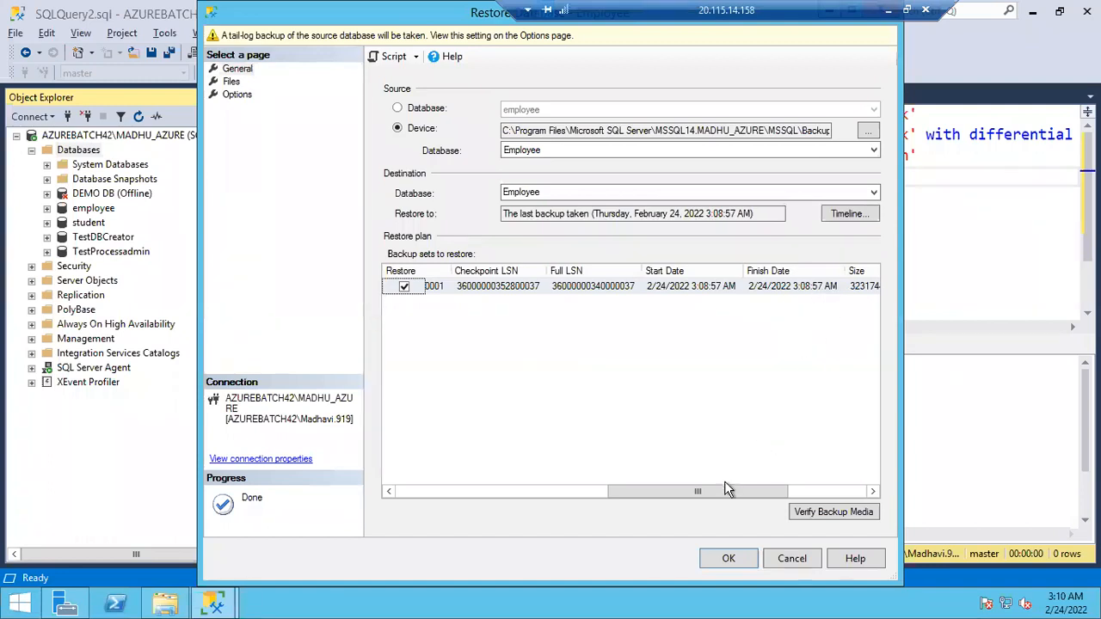
{"action": "mouse_move", "coordinate": [725, 490]}
{"action": "left_mouse_down"}
{"action": "mouse_move", "coordinate": [797, 492]}
{"action": "mouse_move", "coordinate": [729, 493]}
{"action": "left_mouse_up"}
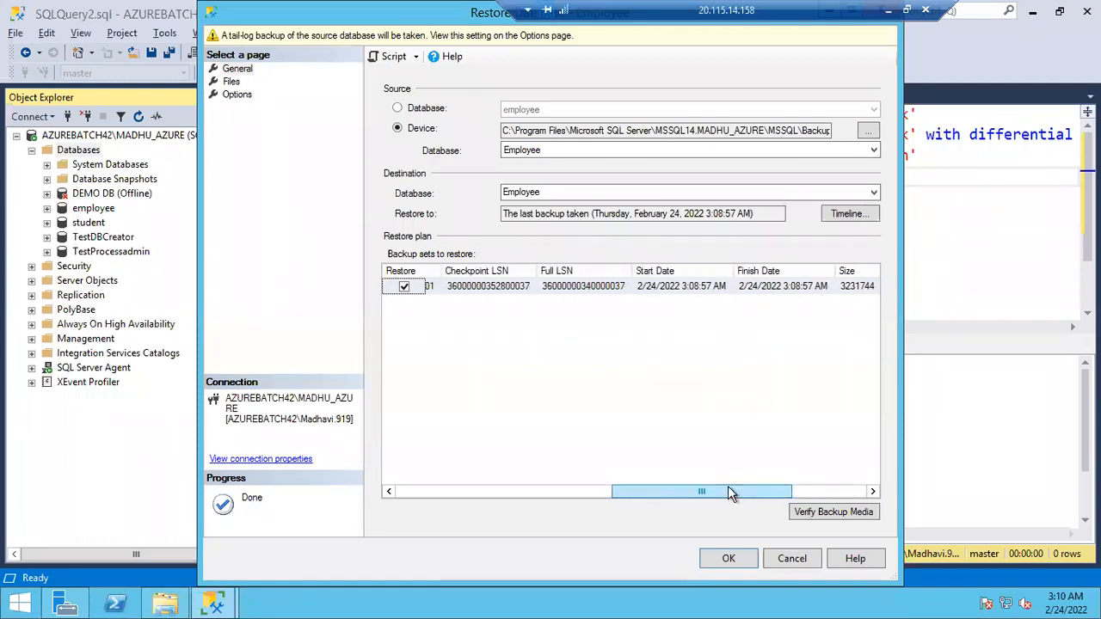
{"action": "left_click", "coordinate": [811, 514]}
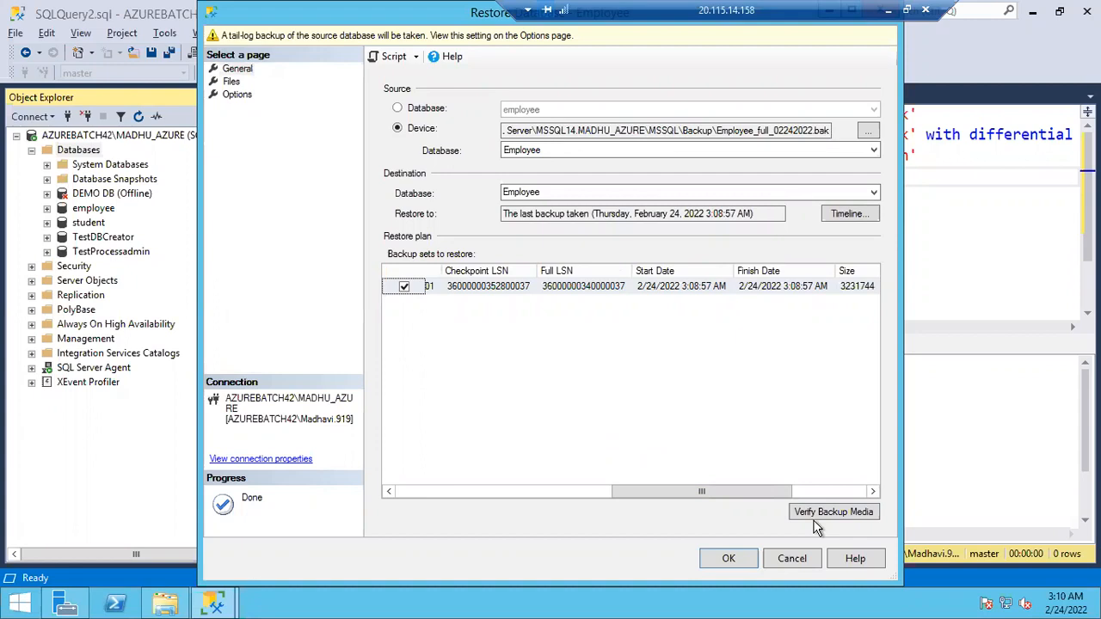
Step: Examine the original and restore-as paths of the employee data and log files, with the dialog maximized and the path columns widened
{"action": "left_click", "coordinate": [232, 82]}
{"action": "key", "text": "super+Up"}
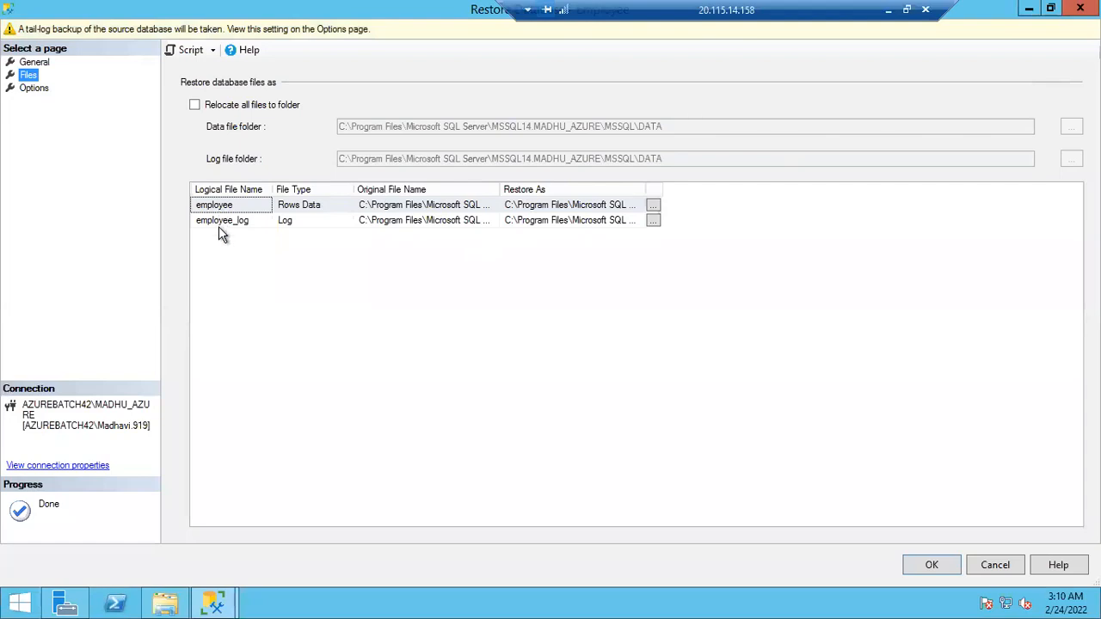
{"action": "double_click", "coordinate": [498, 189]}
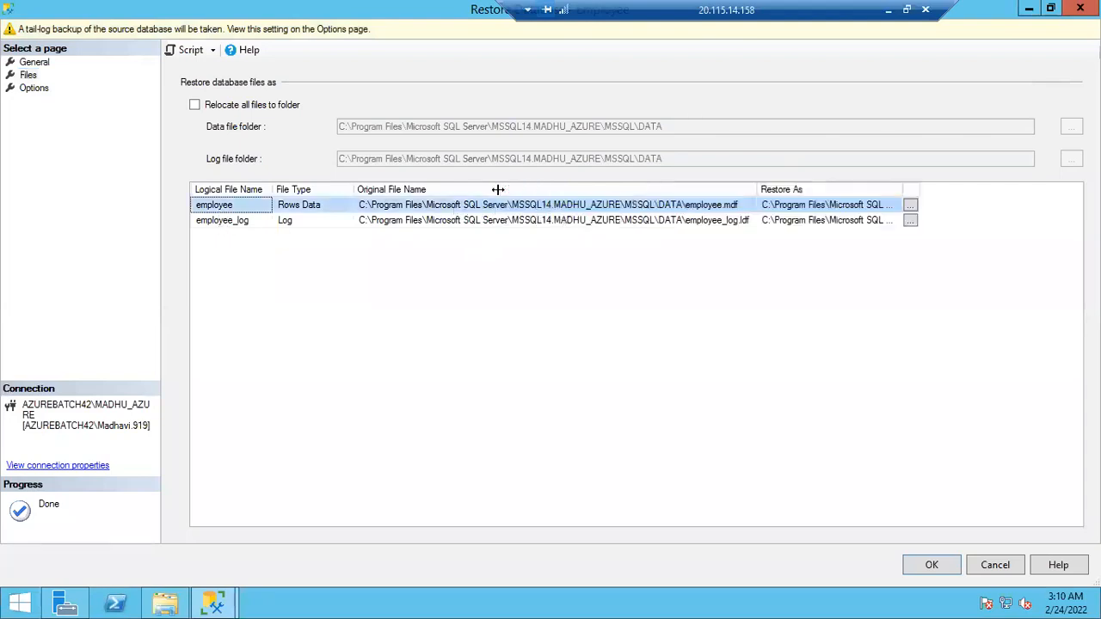
{"action": "double_click", "coordinate": [901, 189]}
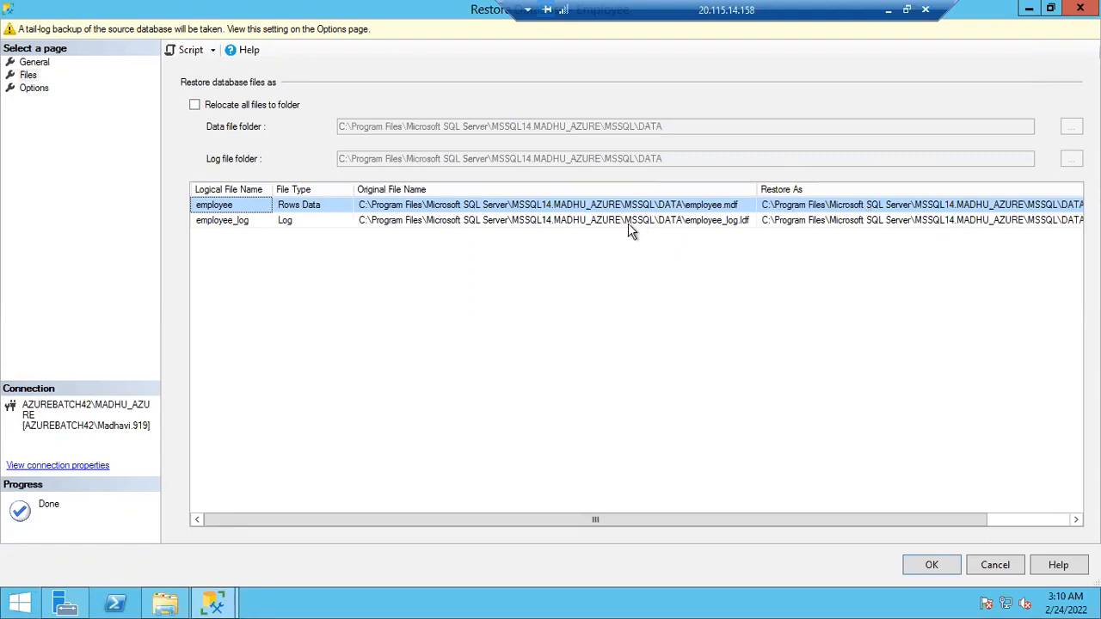
{"action": "left_click", "coordinate": [815, 208]}
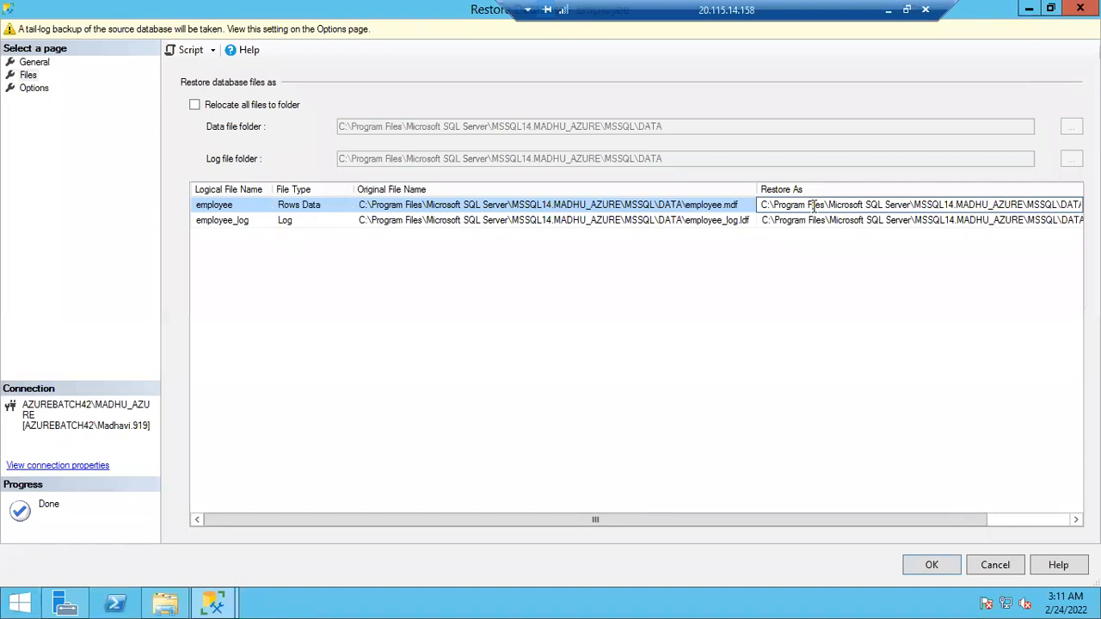
{"action": "left_click", "coordinate": [547, 209]}
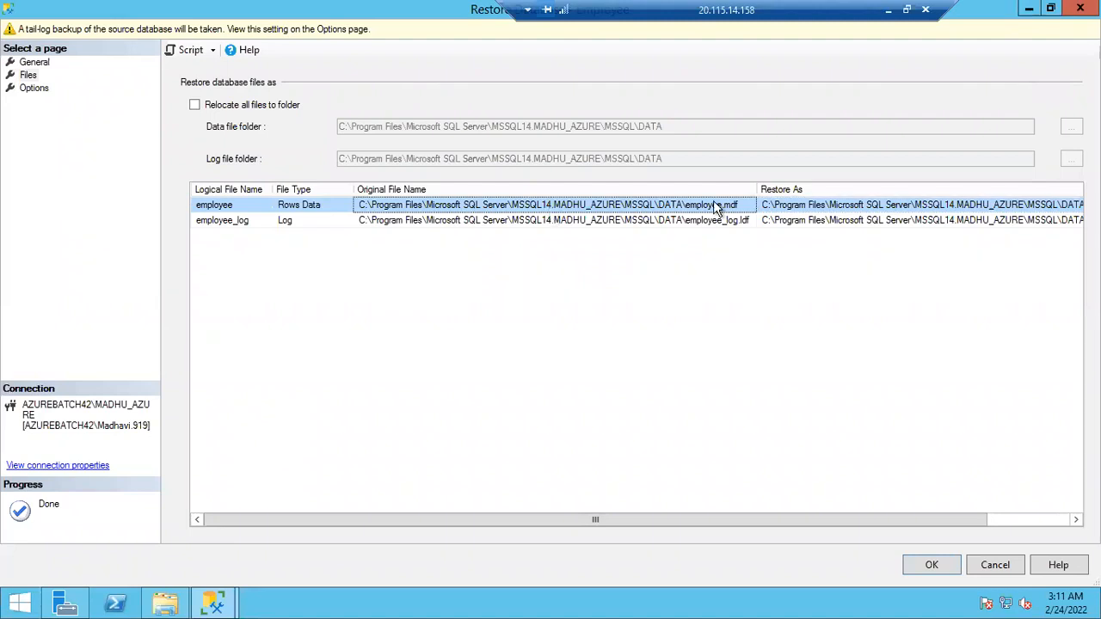
{"action": "left_click", "coordinate": [817, 208]}
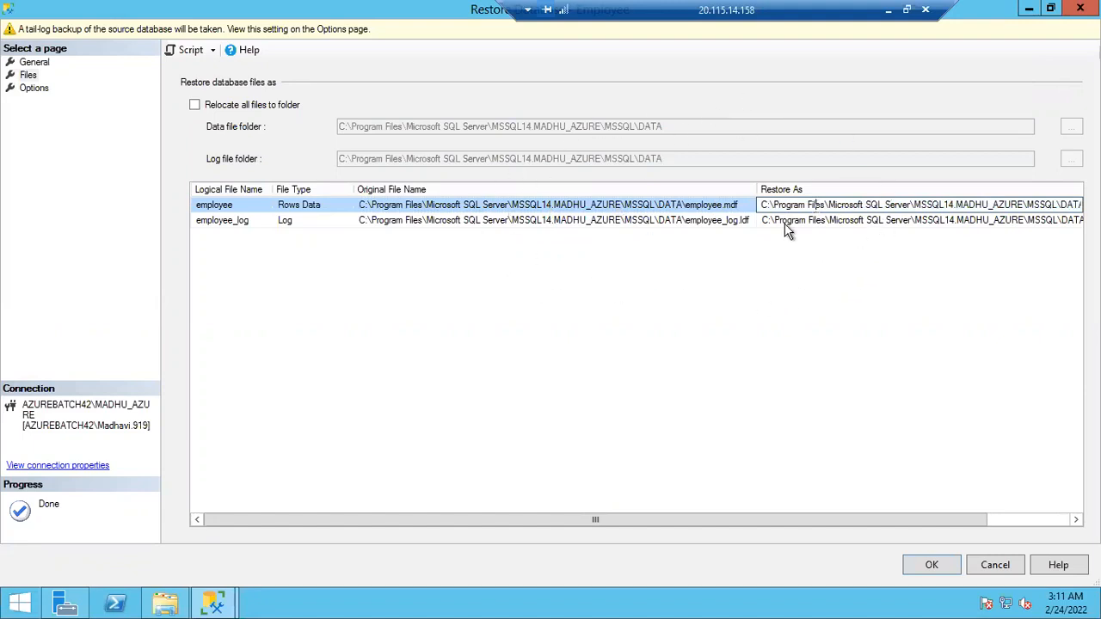
{"action": "left_click", "coordinate": [541, 210]}
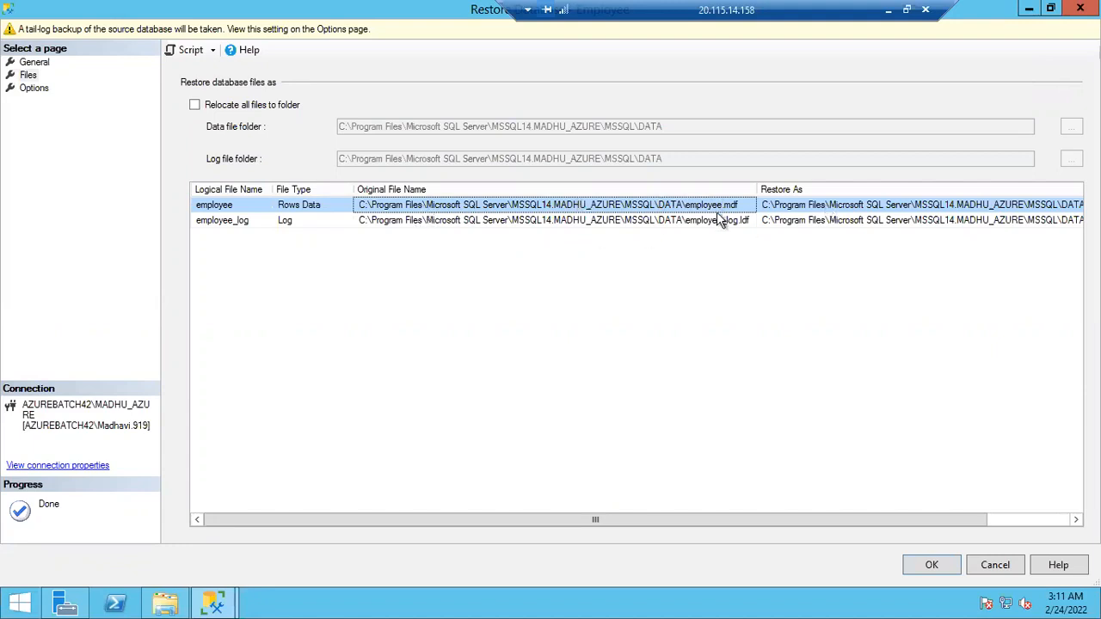
{"action": "left_click", "coordinate": [800, 206]}
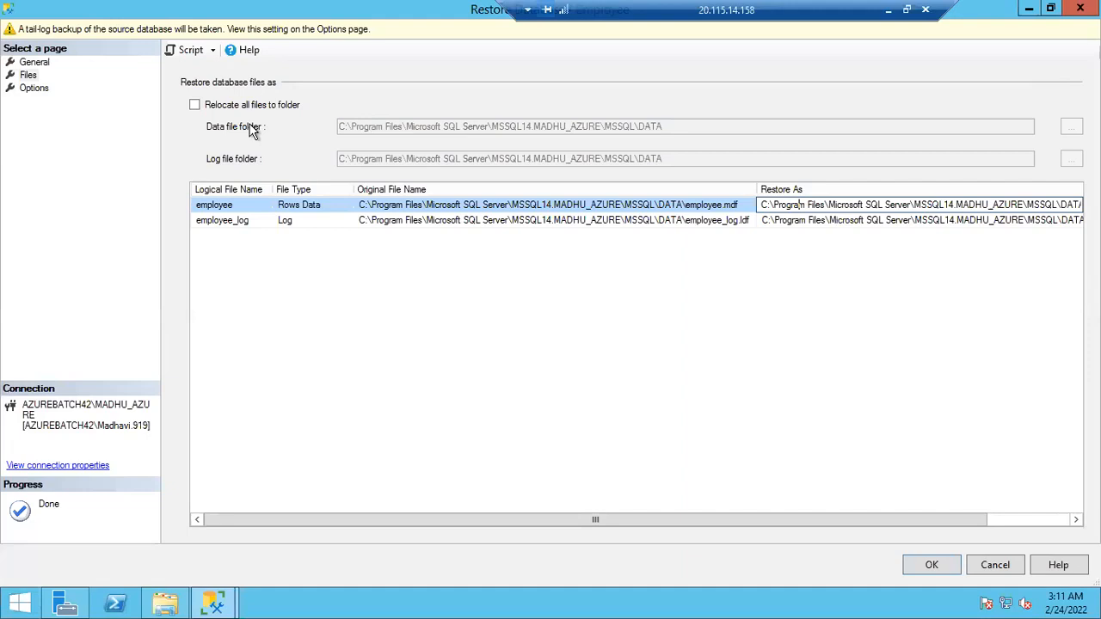
Step: Enable relocating all files to a folder and review the data and log file folder paths
{"action": "left_click", "coordinate": [194, 106]}
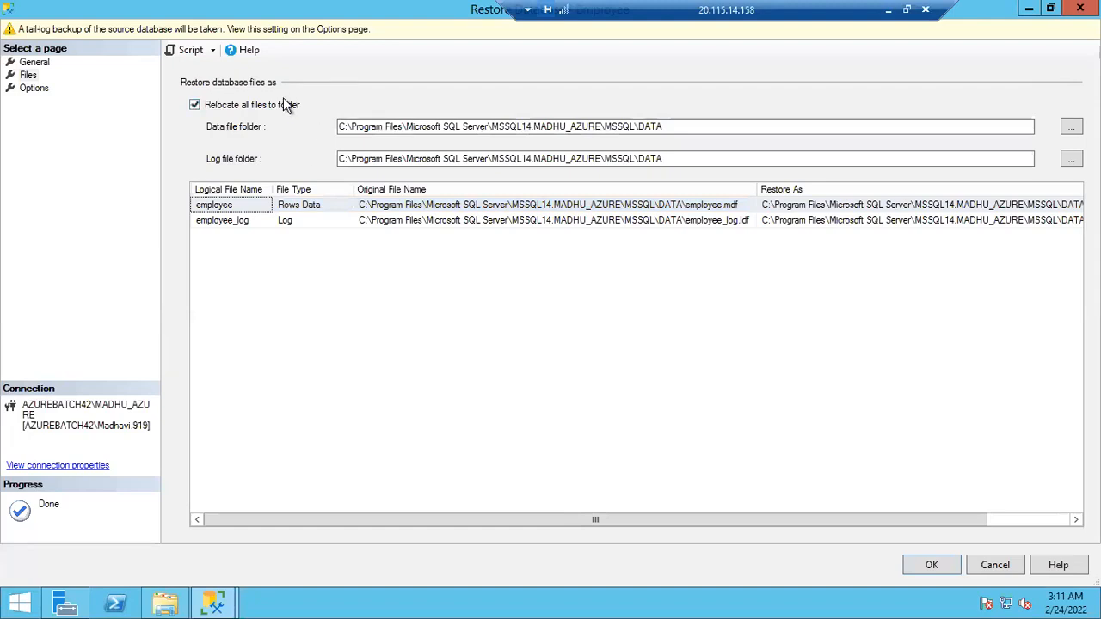
{"action": "left_click_drag", "start_coordinate": [664, 127], "coordinate": [346, 131]}
{"action": "left_click", "coordinate": [667, 158]}
{"action": "left_click_drag", "start_coordinate": [471, 162], "coordinate": [359, 189]}
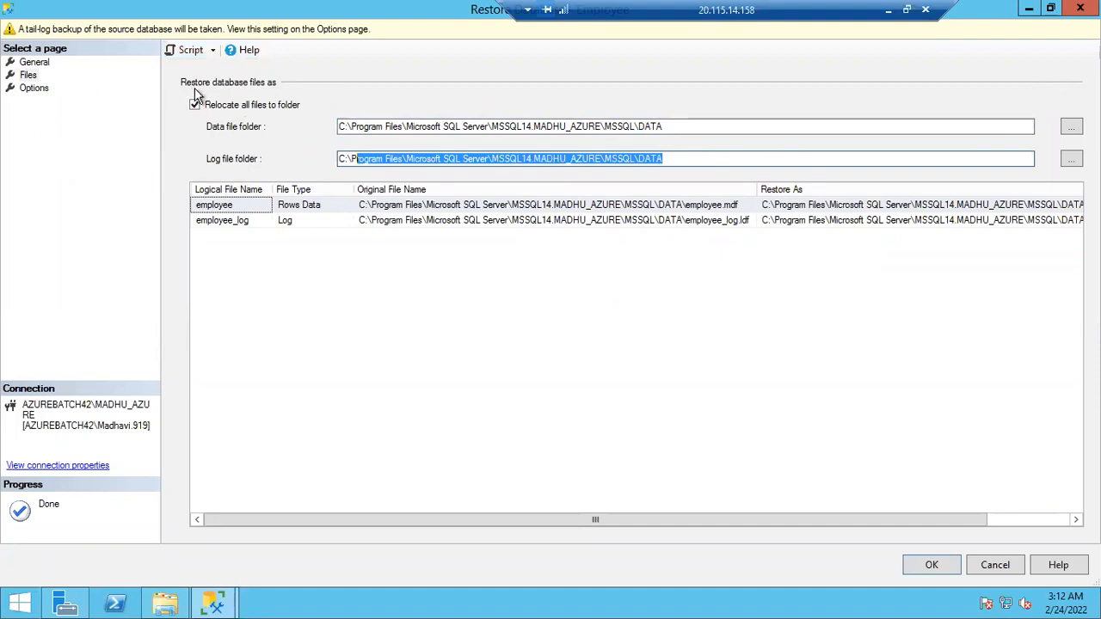
Step: Turn off the tail-log backup before restore and set the recovery state to RESTORE WITH NORECOVERY
{"action": "left_click", "coordinate": [31, 88]}
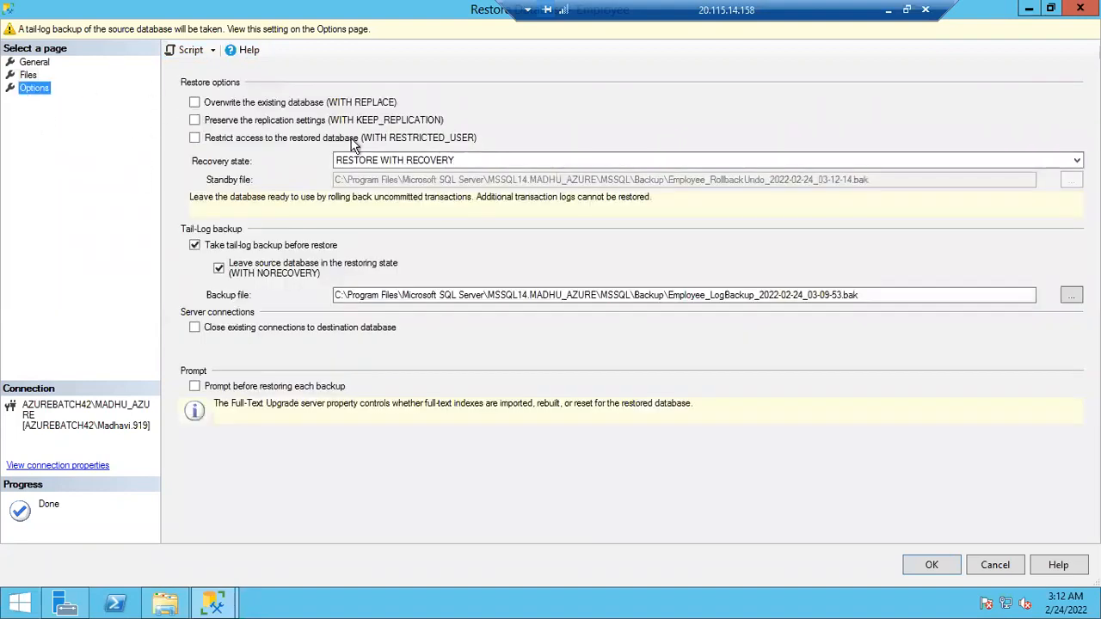
{"action": "left_click", "coordinate": [195, 246]}
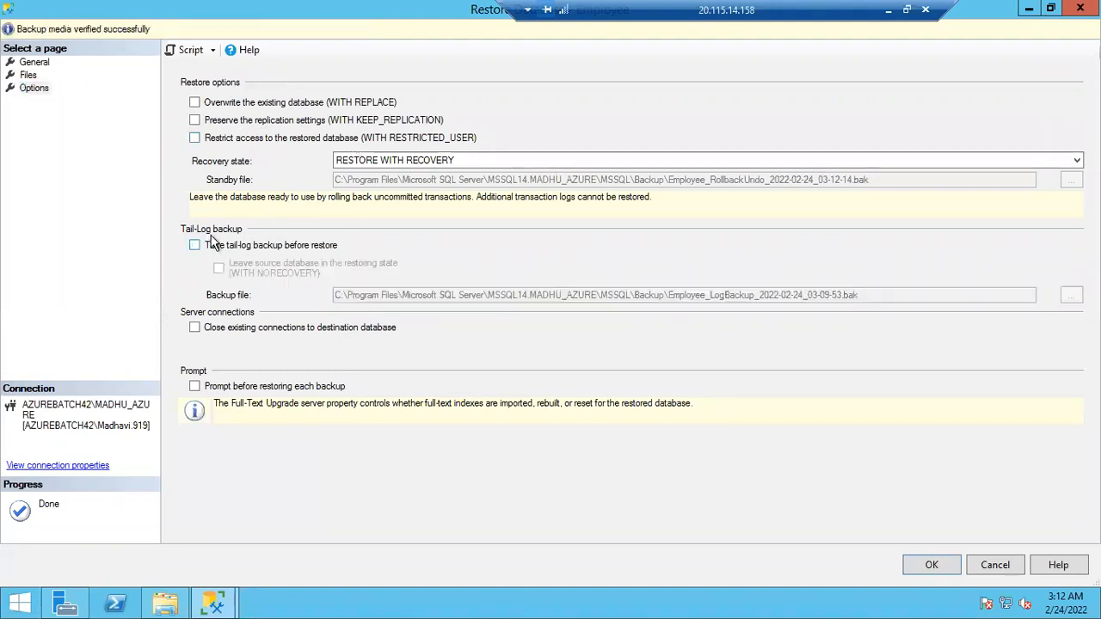
{"action": "left_click", "coordinate": [388, 163]}
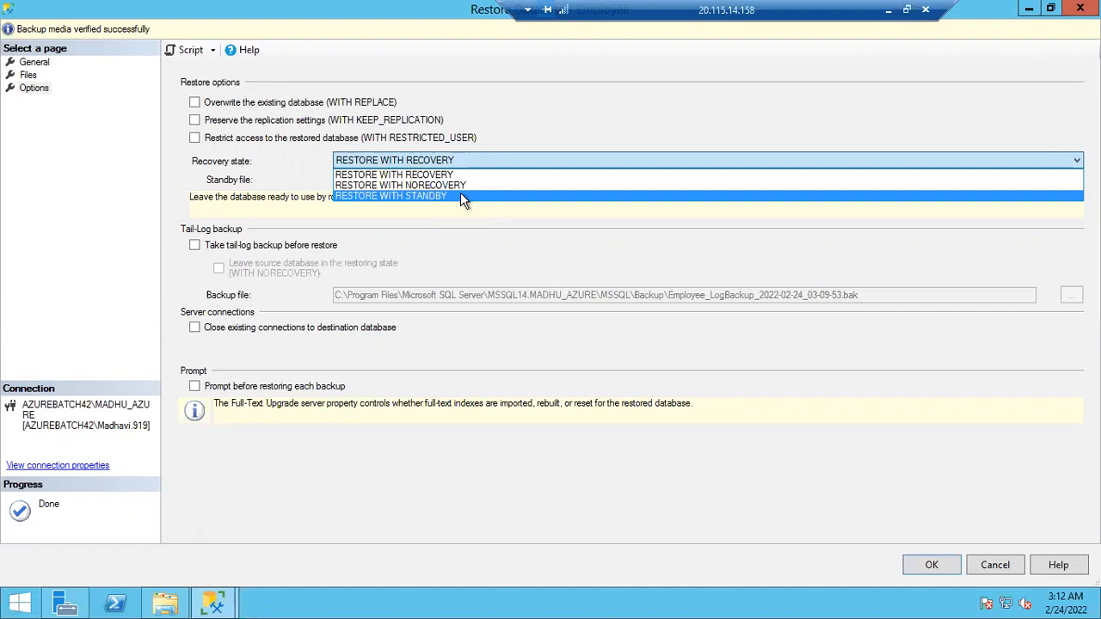
{"action": "left_click", "coordinate": [430, 173]}
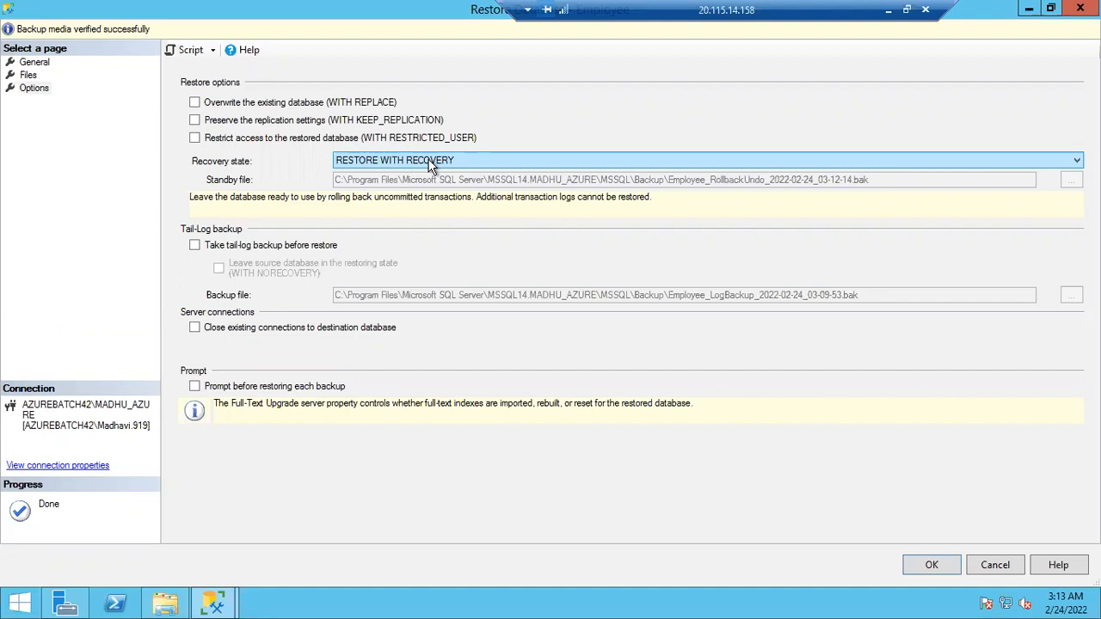
{"action": "left_click", "coordinate": [392, 160]}
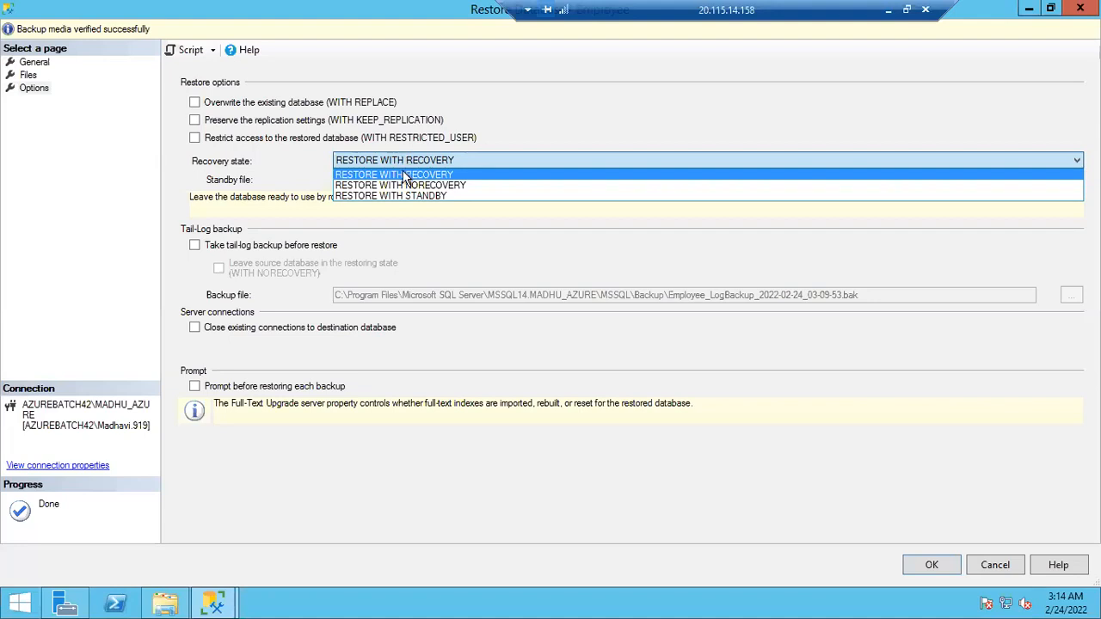
{"action": "left_click", "coordinate": [407, 186]}
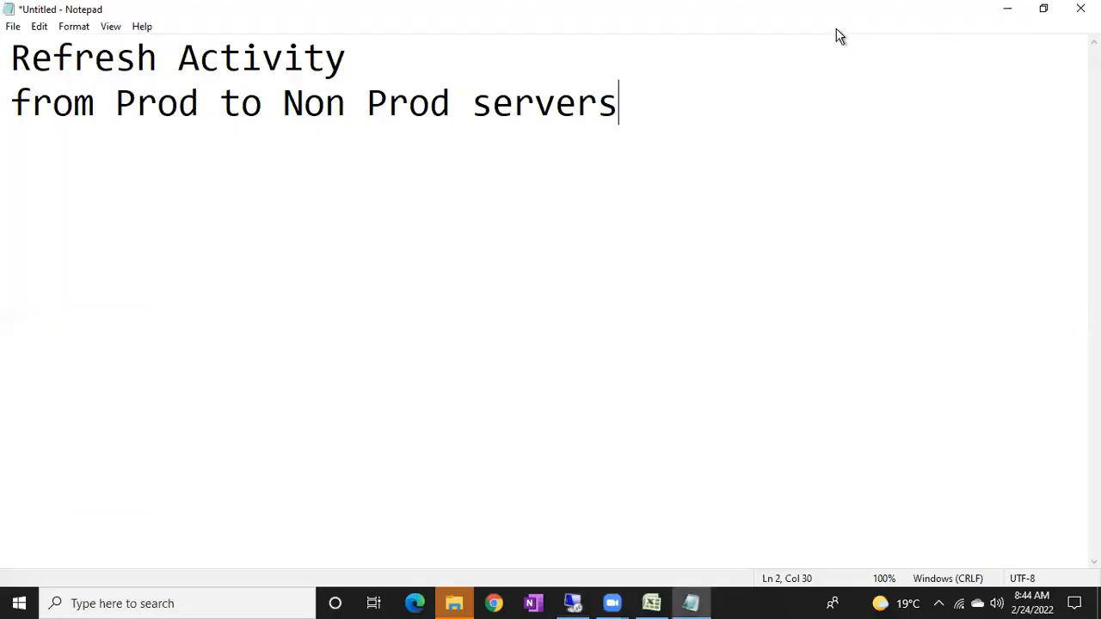
Step: Switch to Notepad and add, after a blank line under the heading, the line "1- Full" followed by a line "1"
{"action": "key", "text": "Return"}
{"action": "key", "text": "Return"}
{"action": "type", "text": "1"}
{"action": "key", "text": "Return"}
{"action": "type", "text": "1"}
{"action": "key", "text": "Return"}
{"action": "key", "text": "Up"}
{"action": "key", "text": "Up"}
{"action": "key", "text": "End"}
{"action": "type", "text": "- Full"}
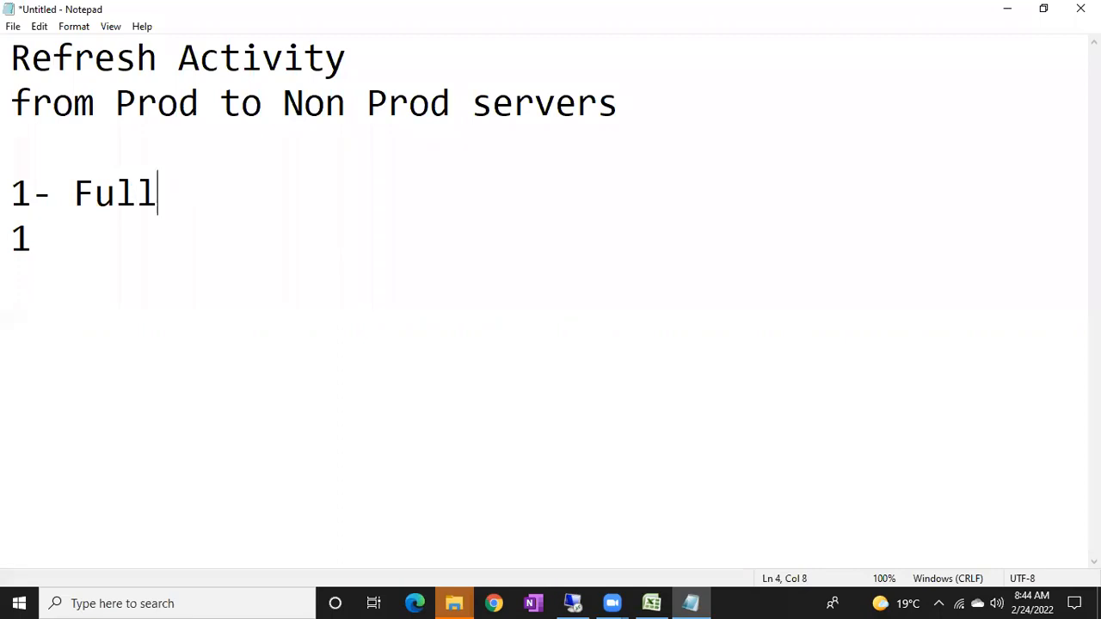
Step: Complete the second list line as "1- Diff" and add a line "10" below it
{"action": "left_click", "coordinate": [231, 251]}
{"action": "type", "text": "- Diff"}
{"action": "key", "text": "Return"}
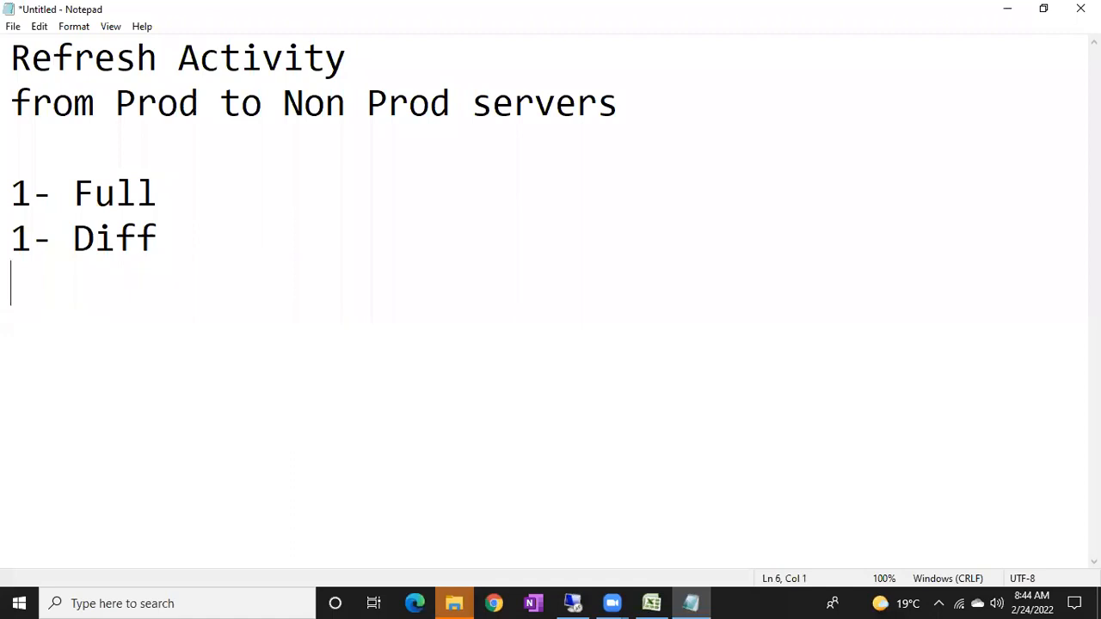
{"action": "type", "text": "10"}
{"action": "key", "text": "Return"}
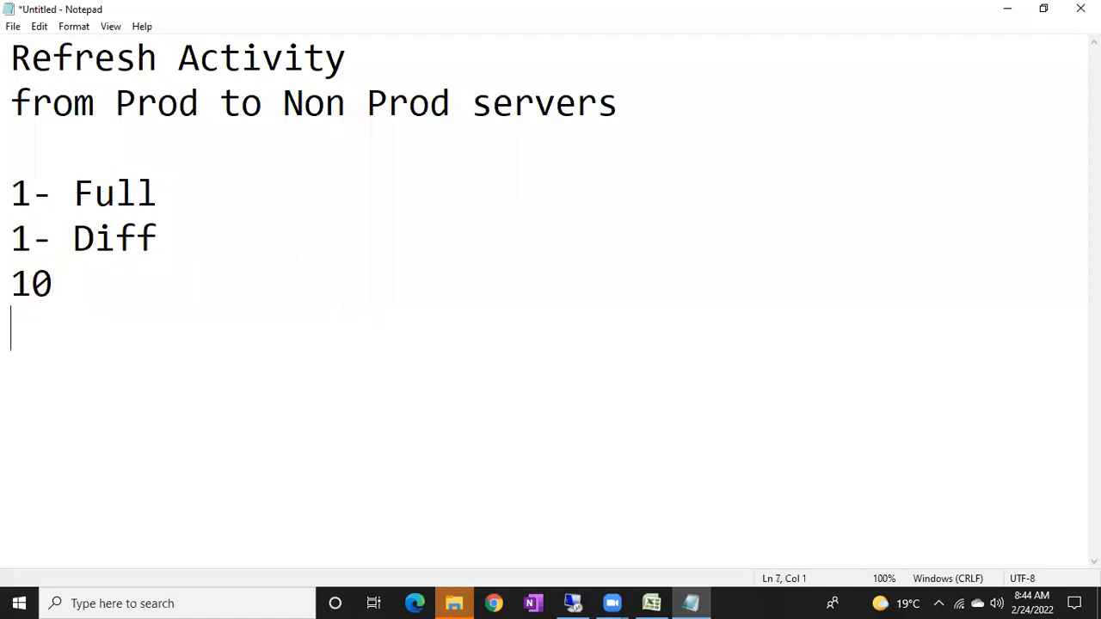
Step: Add the lines "1st", "2nd", "3rd" and "....." below the "10" line
{"action": "type", "text": "1st"}
{"action": "key", "text": "Return"}
{"action": "type", "text": "2d"}
{"action": "key", "text": "BackSpace"}
{"action": "type", "text": "nd"}
{"action": "key", "text": "Return"}
{"action": "type", "text": "3rd"}
{"action": "key", "text": "Return"}
{"action": "type", "text": "....."}
{"action": "key", "text": "Return"}
Step: Finish the list with the lines "9th" and "10th Log Backup"
{"action": "type", "text": "10"}
{"action": "key", "text": "BackSpace"}
{"action": "key", "text": "BackSpace"}
{"action": "type", "text": "9"}
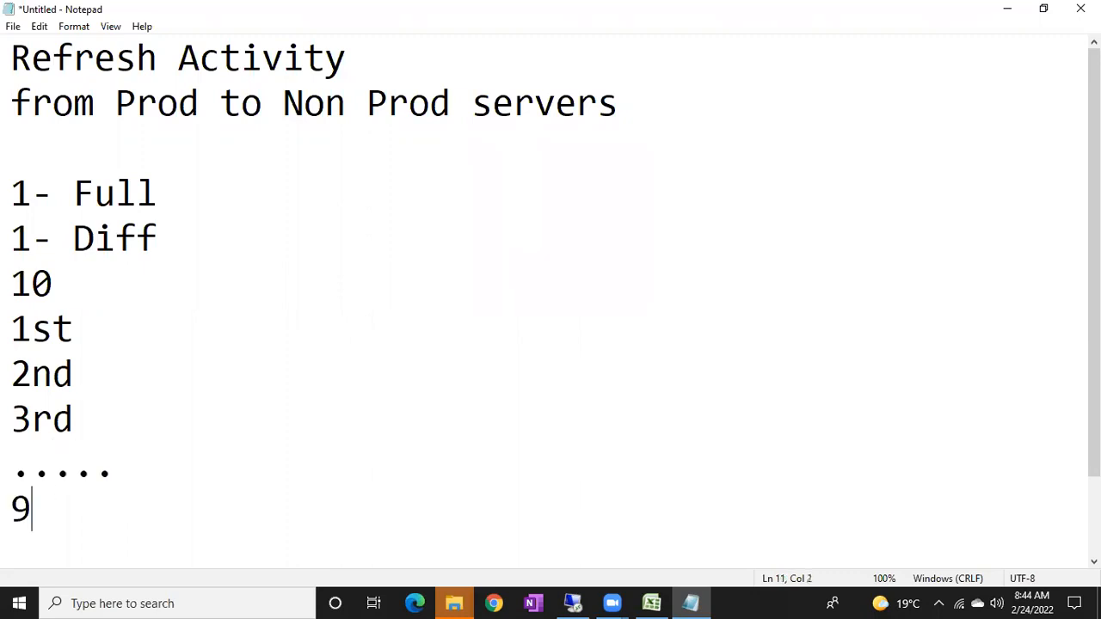
{"action": "type", "text": "th"}
{"action": "key", "text": "Return"}
{"action": "type", "text": "10th Log Backup"}
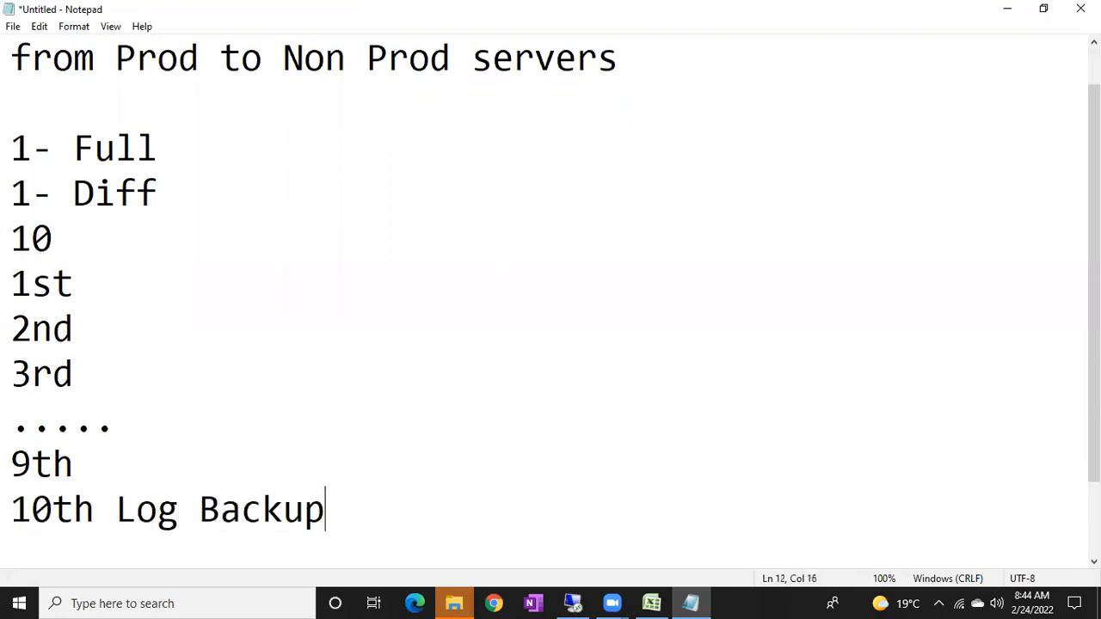
Step: Append "- With No Recovery" to the "1- Full" line
{"action": "left_click", "coordinate": [170, 164]}
{"action": "left_click_drag", "start_coordinate": [7, 204], "coordinate": [362, 514]}
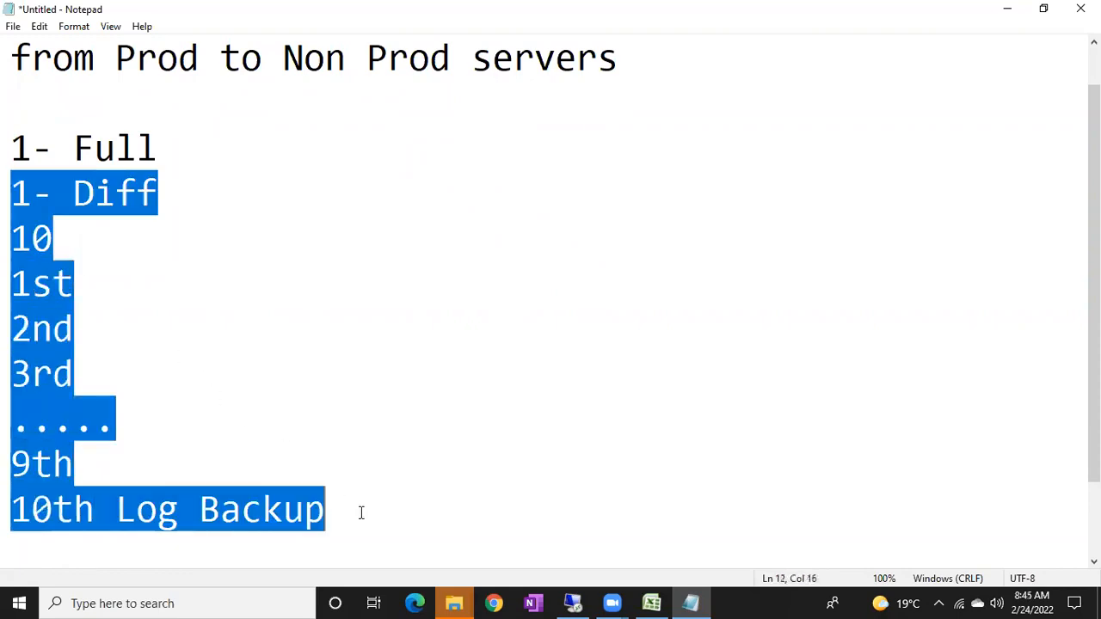
{"action": "left_click", "coordinate": [165, 144]}
{"action": "type", "text": "- Wi"}
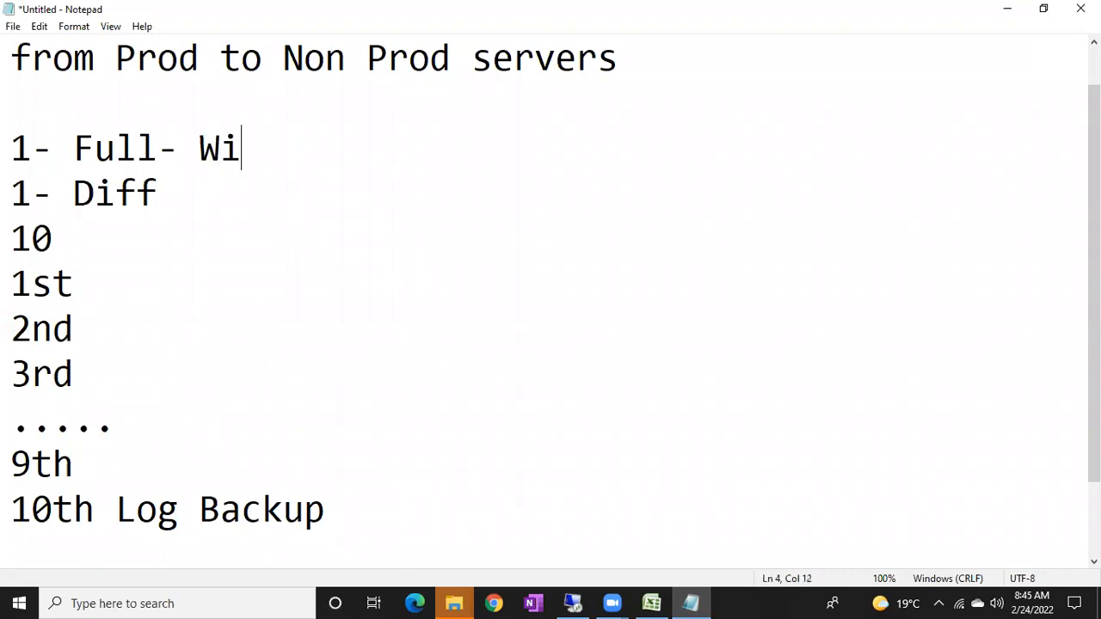
{"action": "type", "text": "th No Recovery"}
Step: Append a dash to the "1- Diff" line and copy "With No Recovery" there from the Full line
{"action": "left_click", "coordinate": [157, 196]}
{"action": "type", "text": "-"}
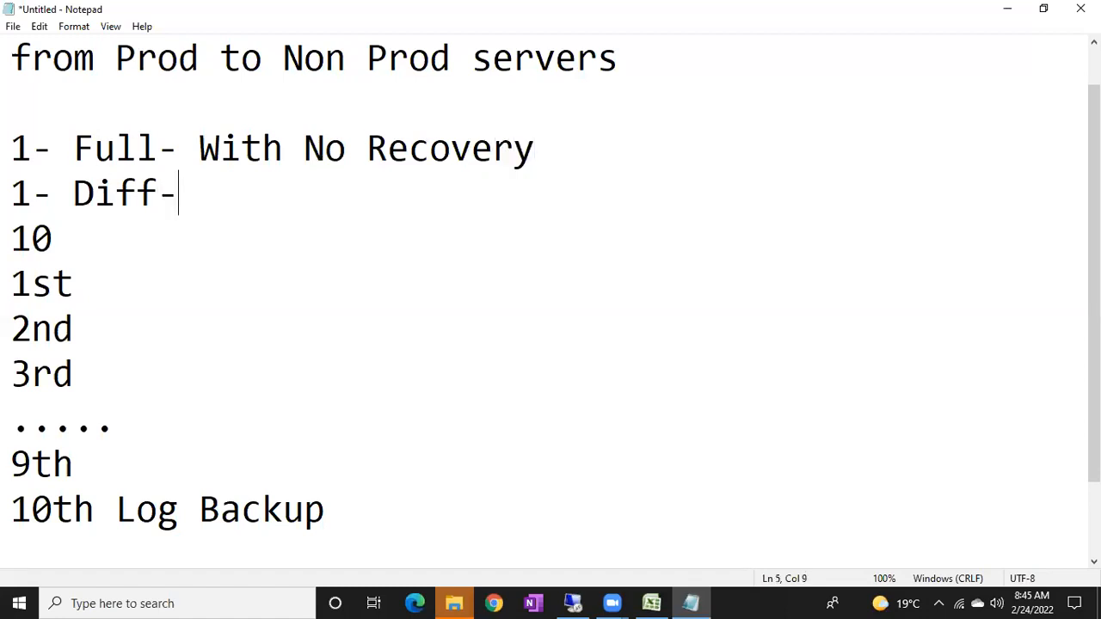
{"action": "left_click_drag", "start_coordinate": [198, 148], "coordinate": [537, 145]}
{"action": "key", "text": "ctrl+c"}
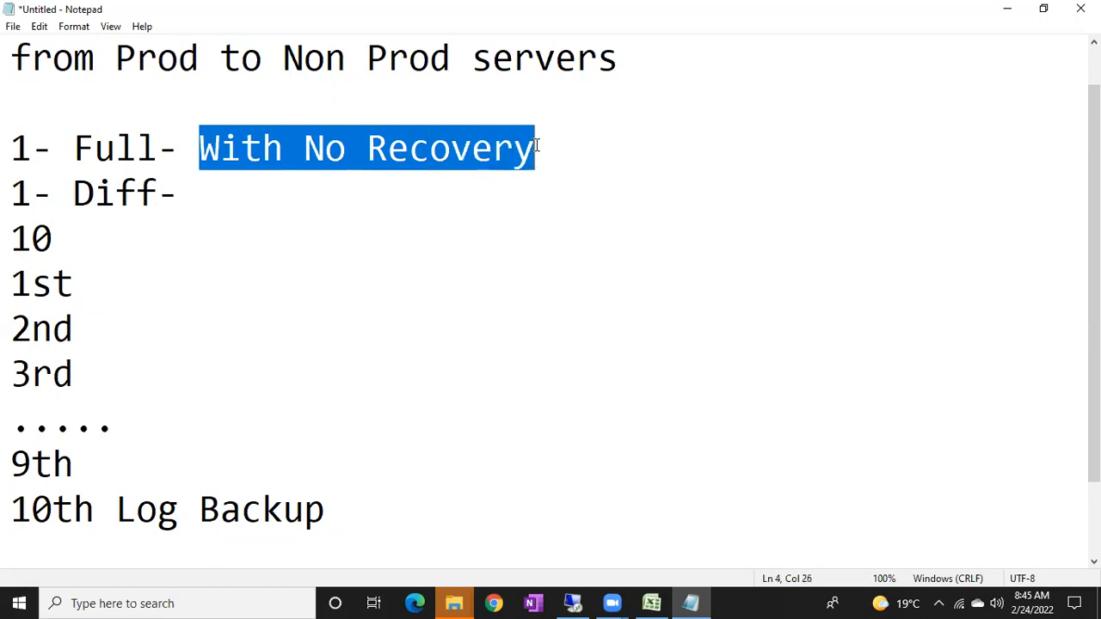
{"action": "left_click", "coordinate": [283, 202]}
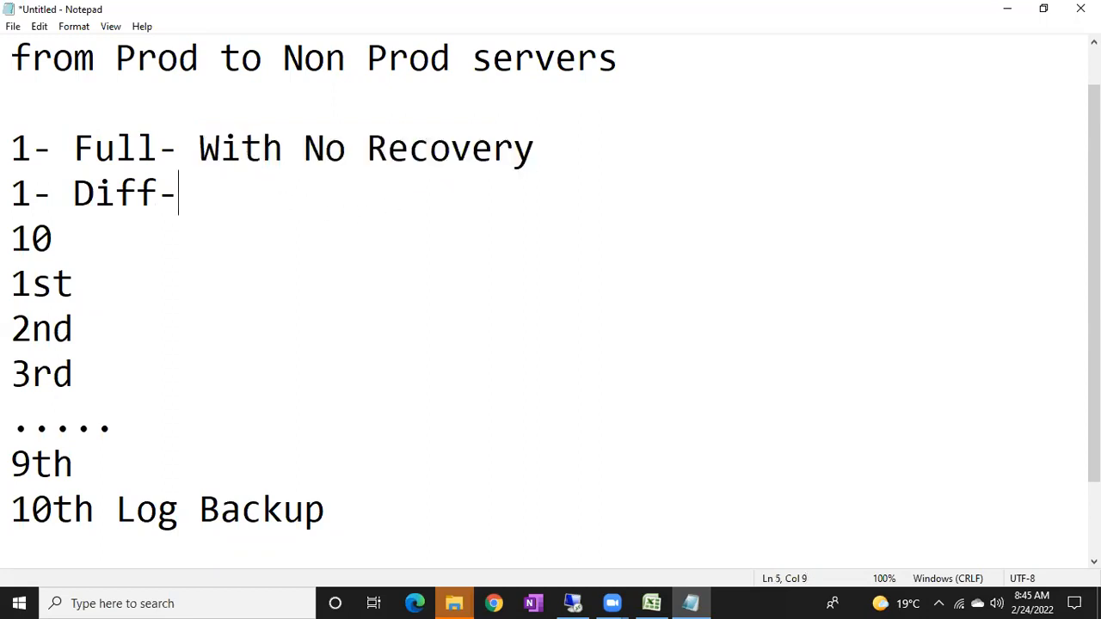
{"action": "key", "text": "ctrl+v"}
Step: Append "- With No Recovery" to the 1st, 2nd and 3rd log backup lines
{"action": "left_click", "coordinate": [161, 271]}
{"action": "type", "text": "-"}
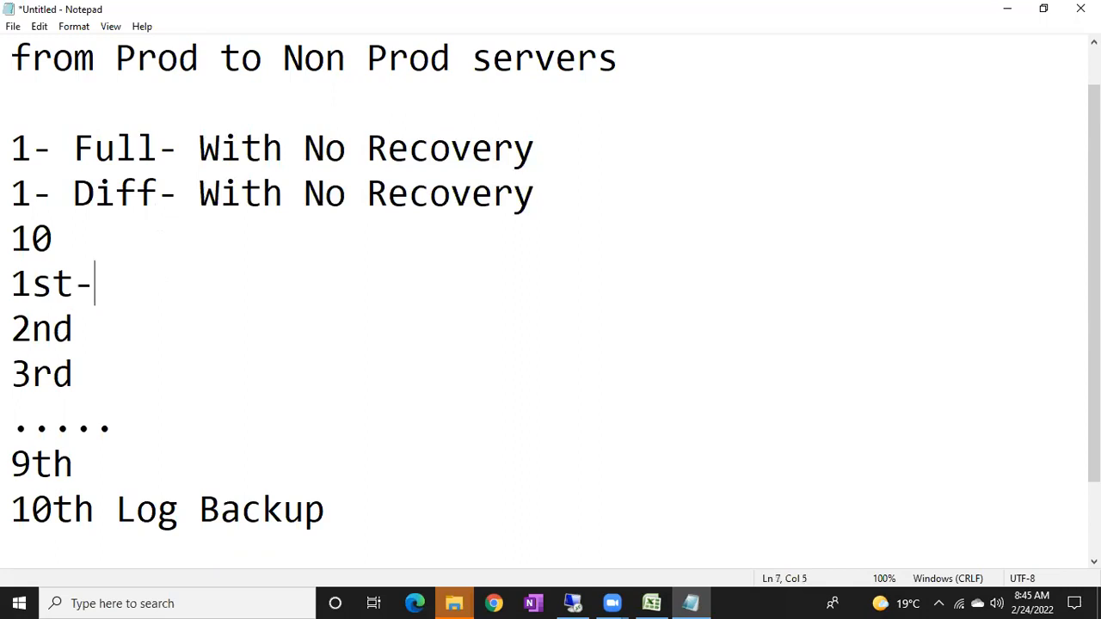
{"action": "key", "text": "ctrl+v"}
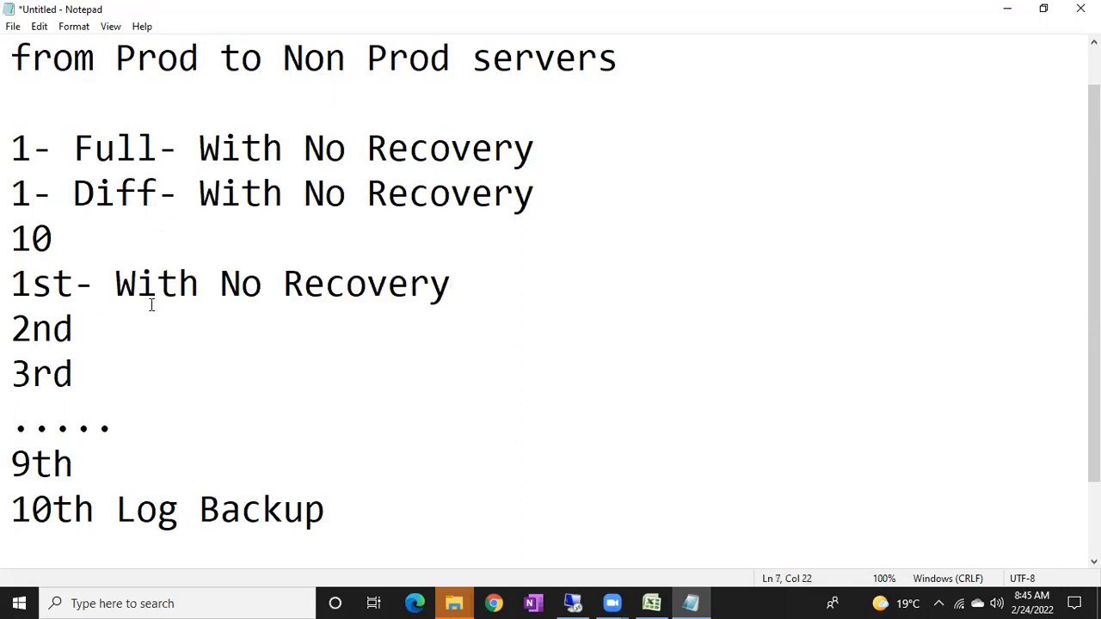
{"action": "left_click", "coordinate": [104, 336]}
{"action": "type", "text": "-"}
{"action": "key", "text": "ctrl+v"}
{"action": "left_click", "coordinate": [82, 380]}
{"action": "type", "text": "-"}
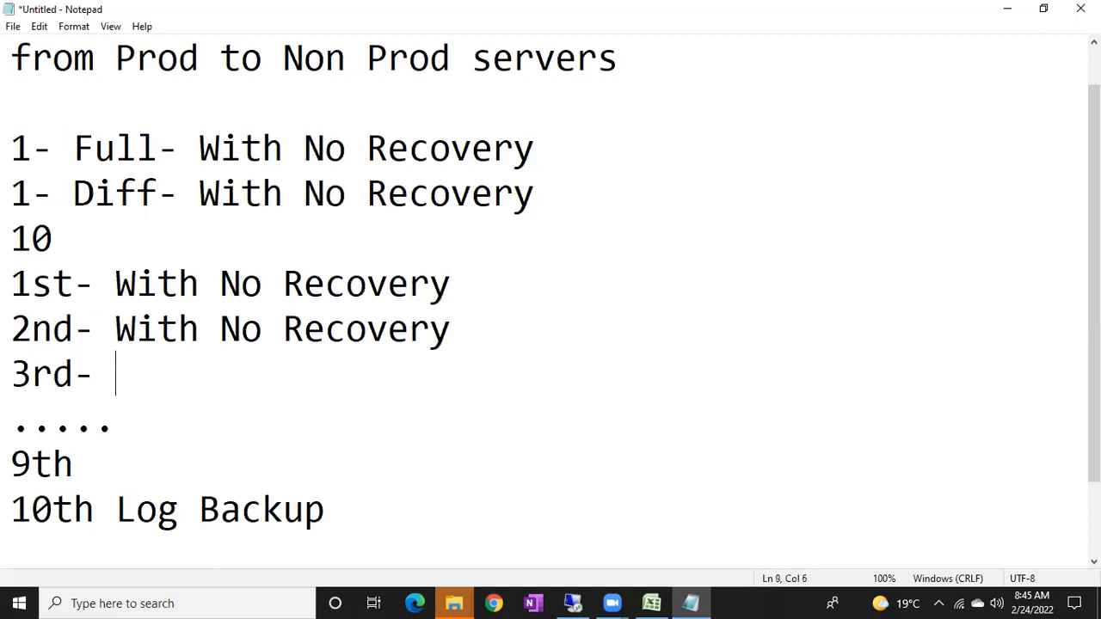
{"action": "key", "text": "ctrl+v"}
Step: Append "- With No Recovery" to the 9th line and "- With Recovery" to the "10th Log Backup" line
{"action": "left_click", "coordinate": [68, 459]}
{"action": "type", "text": "-"}
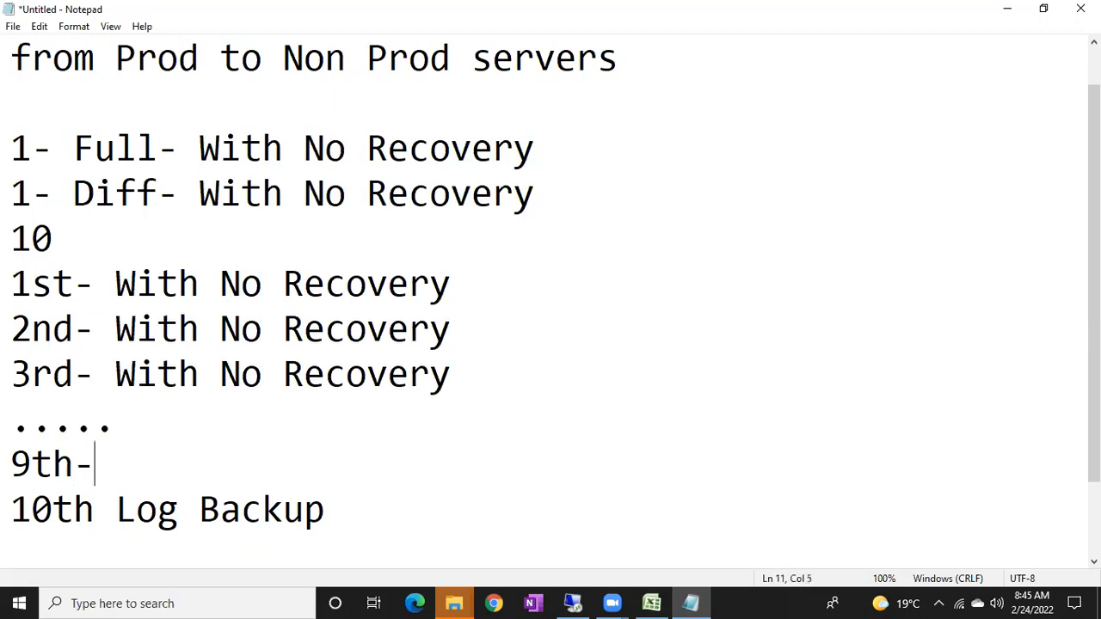
{"action": "key", "text": "ctrl+v"}
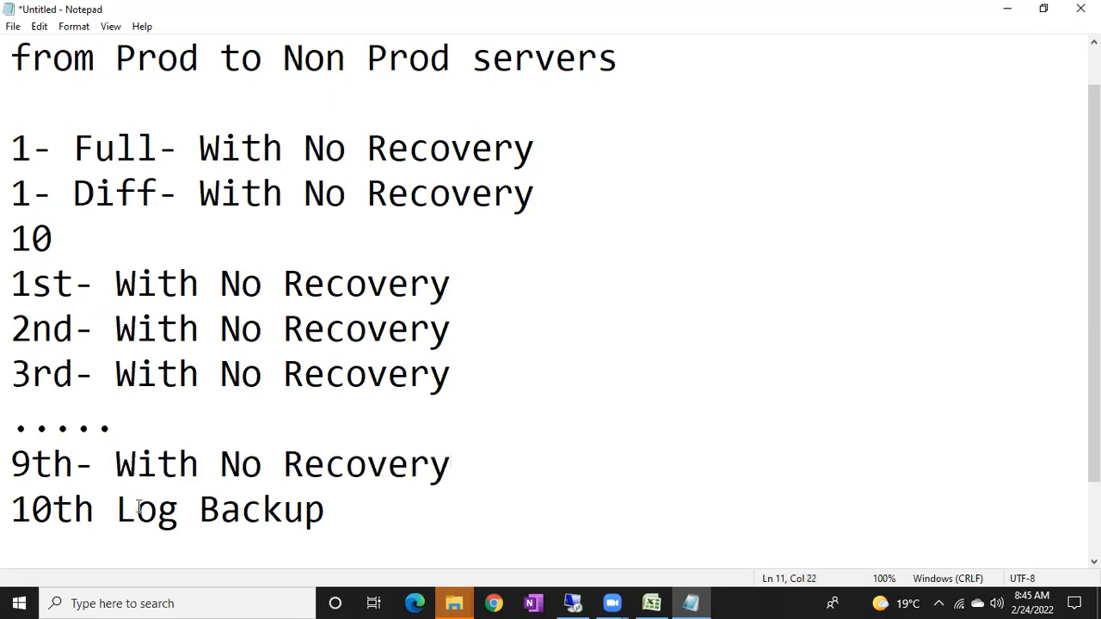
{"action": "left_click", "coordinate": [340, 515]}
{"action": "type", "text": "- With Recovery"}
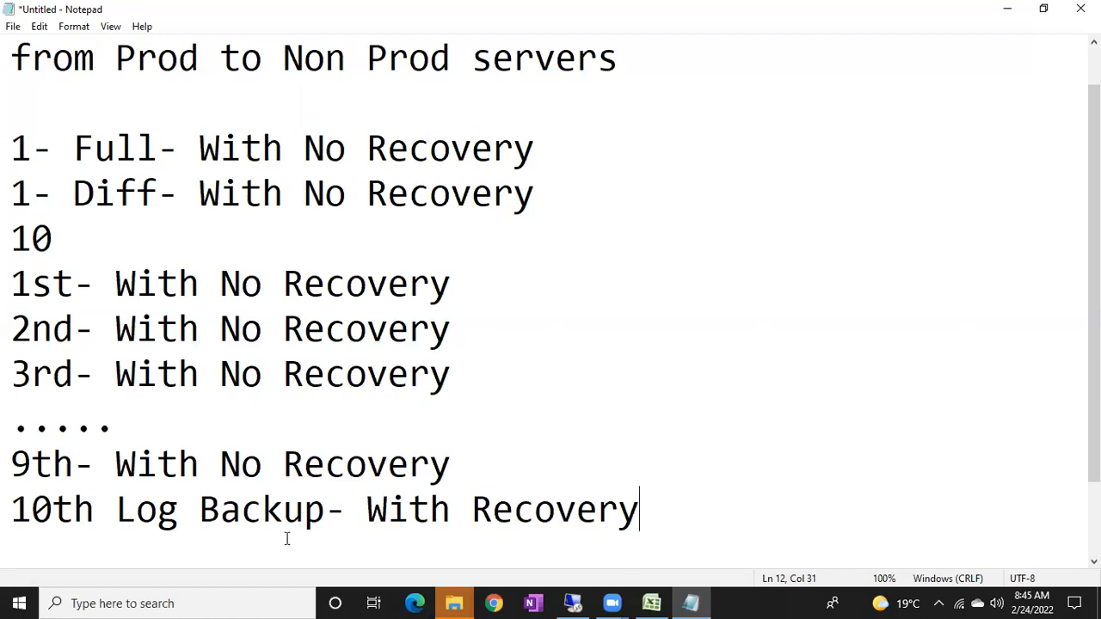
Step: Add the line "REstore database DBName with REcovery" below the 10th Log Backup line, leaving a blank line between, and highlight it
{"action": "left_click_drag", "start_coordinate": [646, 514], "coordinate": [120, 426]}
{"action": "left_click_drag", "start_coordinate": [192, 370], "coordinate": [7, 168]}
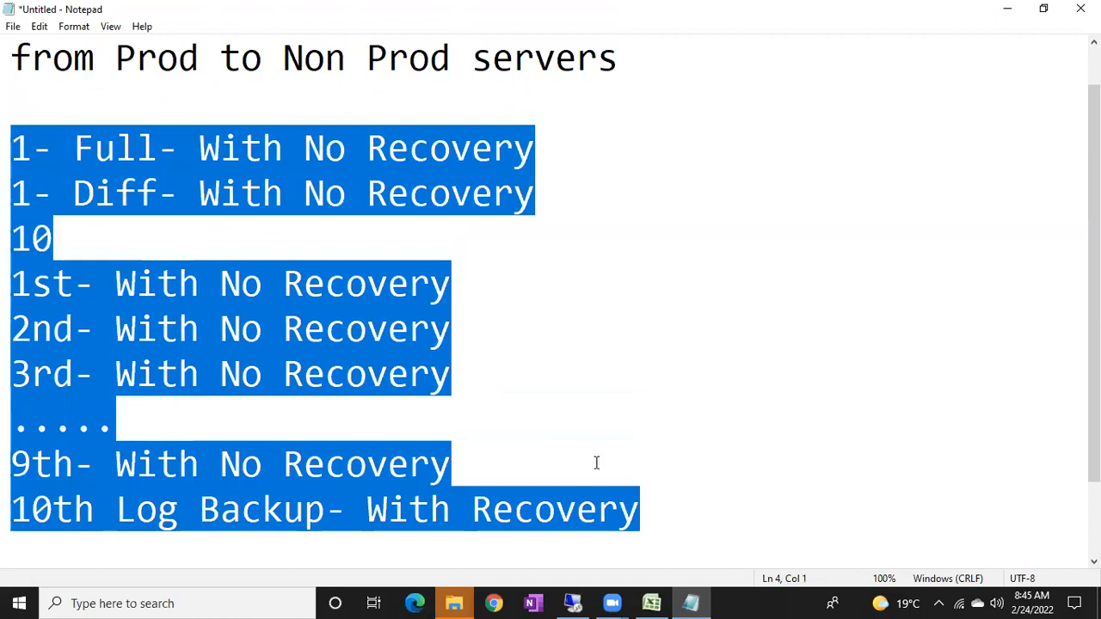
{"action": "left_click", "coordinate": [656, 505]}
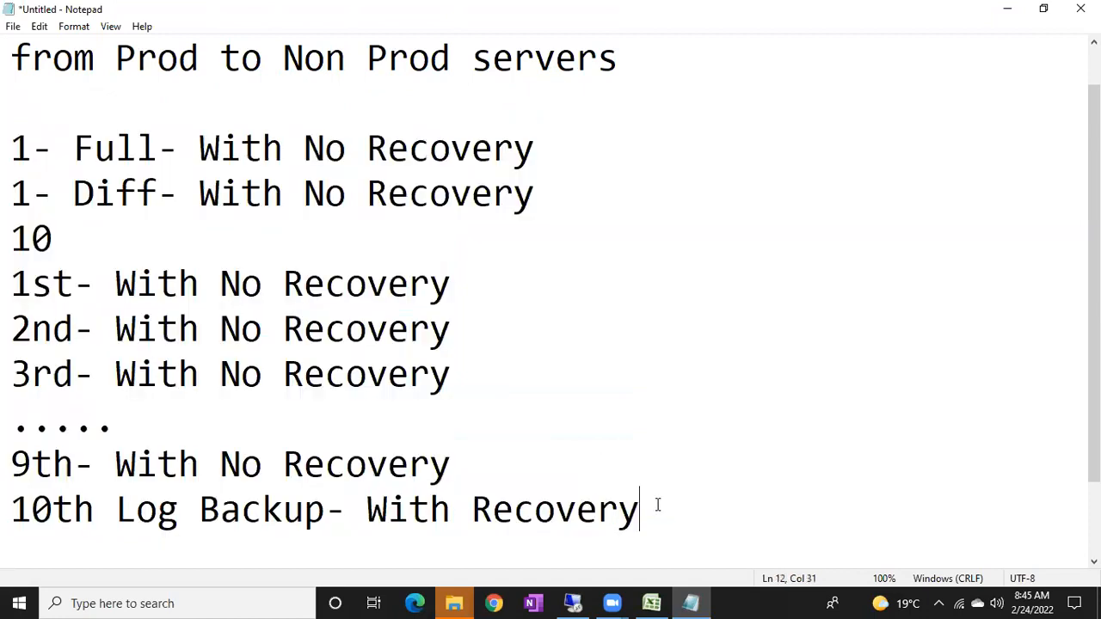
{"action": "key", "text": "Return"}
{"action": "key", "text": "Return"}
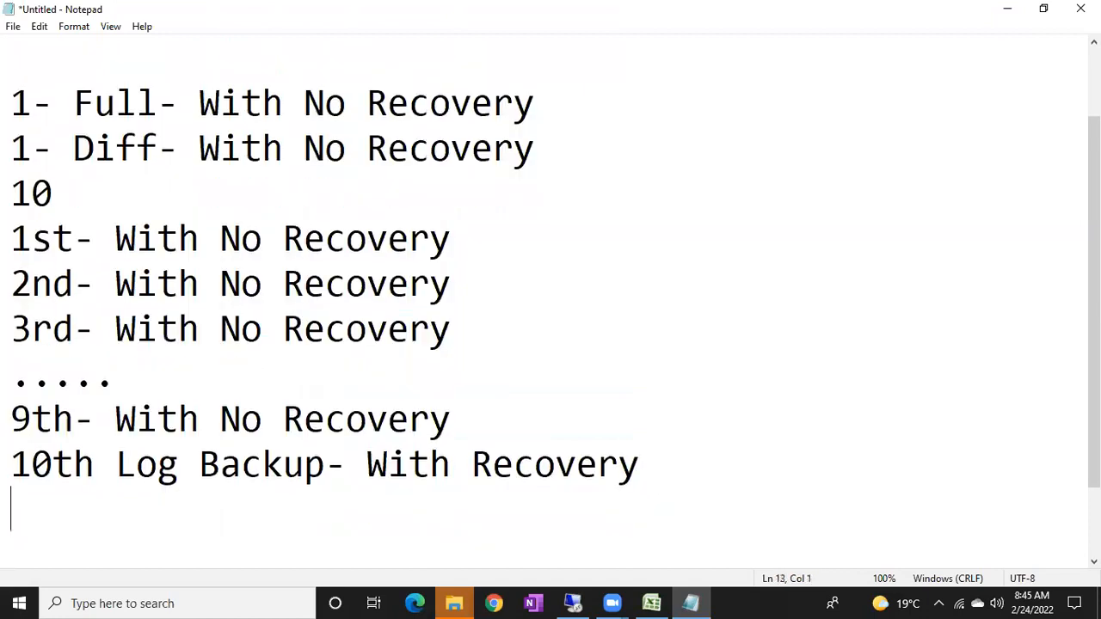
{"action": "type", "text": "REstore"}
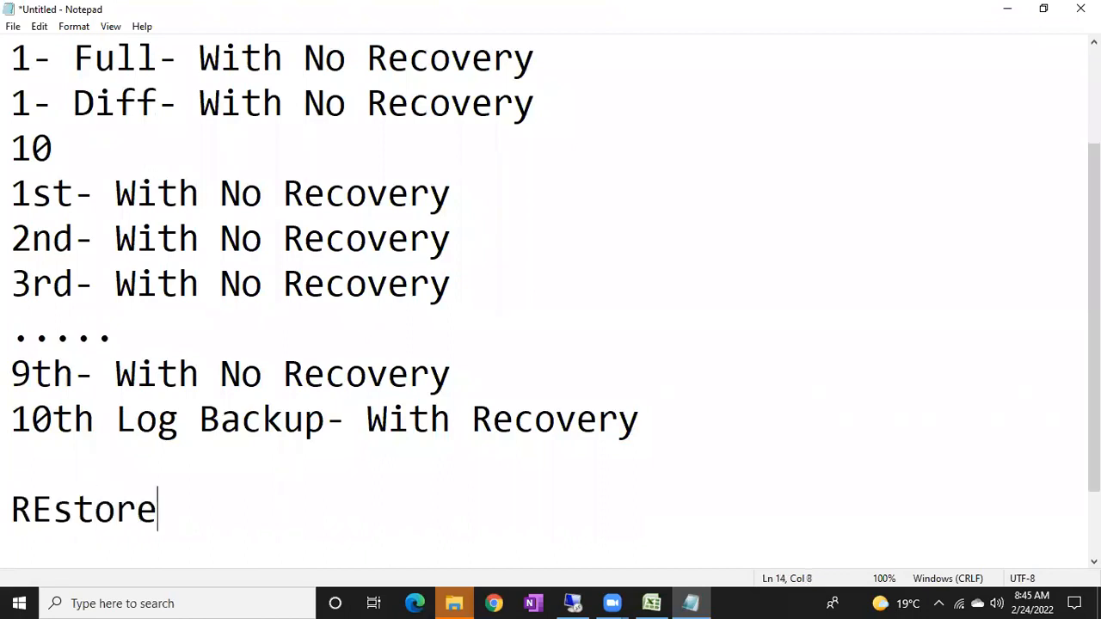
{"action": "type", "text": " database D"}
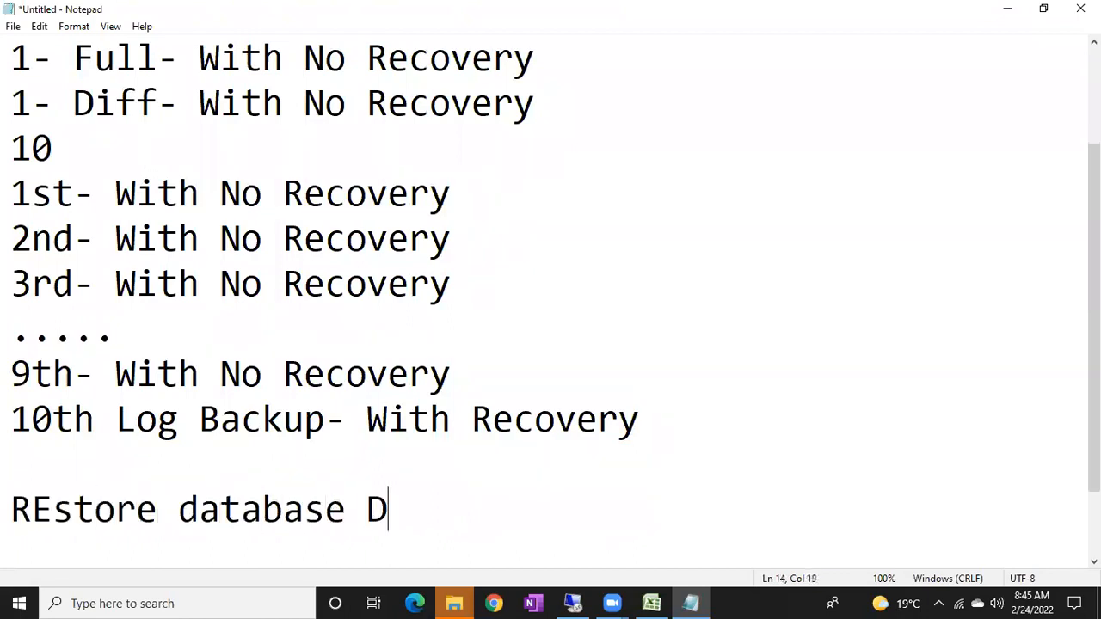
{"action": "type", "text": "BName with REcoe"}
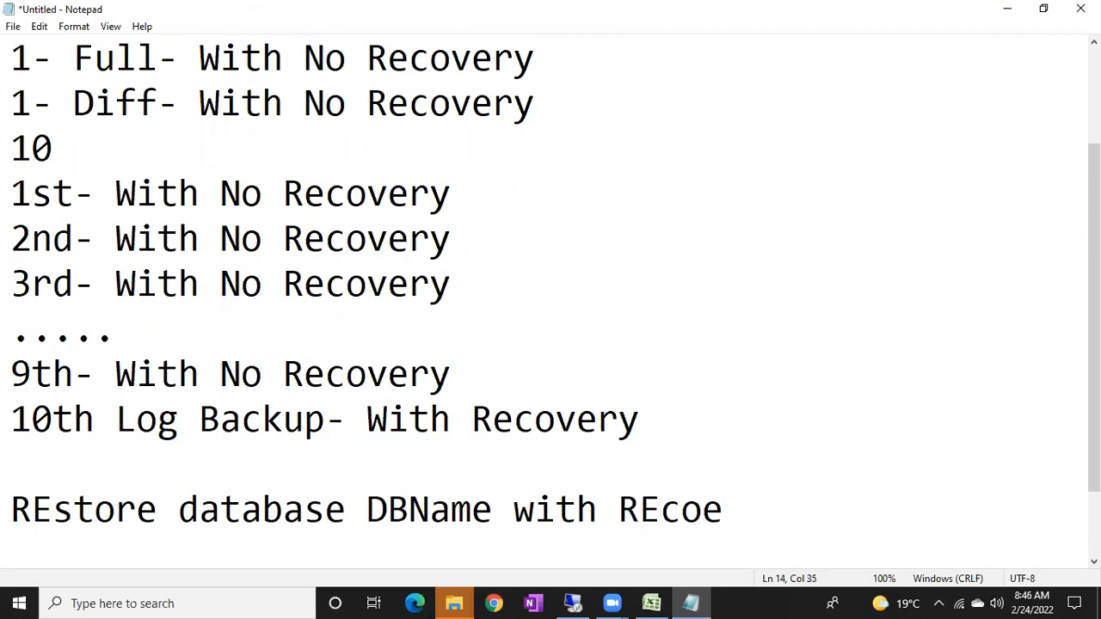
{"action": "key", "text": "BackSpace"}
{"action": "type", "text": "very"}
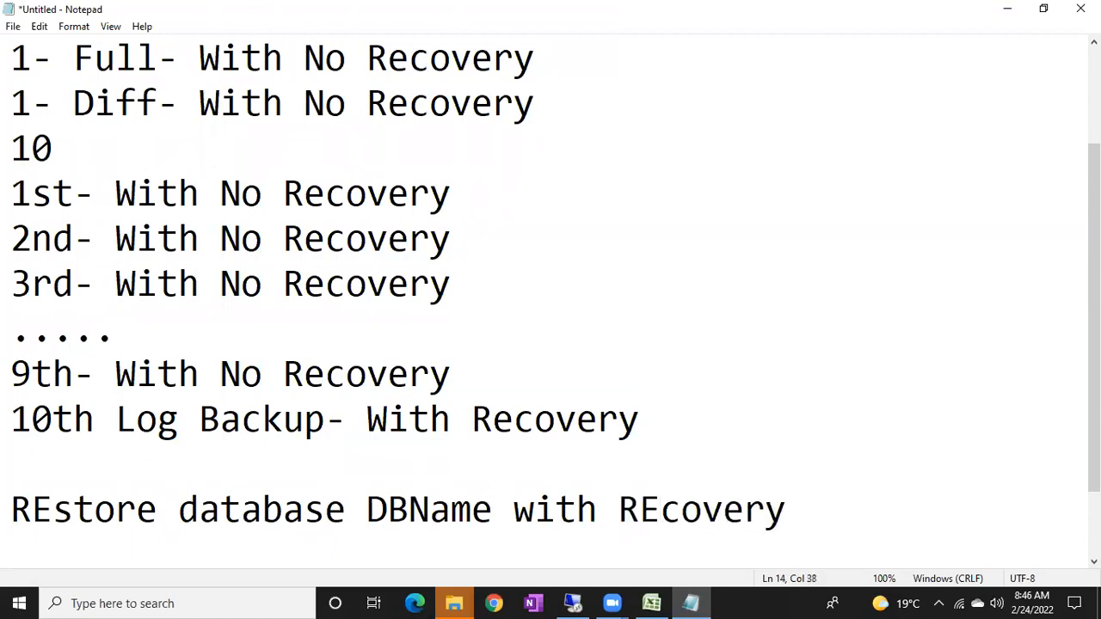
{"action": "left_click_drag", "start_coordinate": [802, 513], "coordinate": [8, 508]}
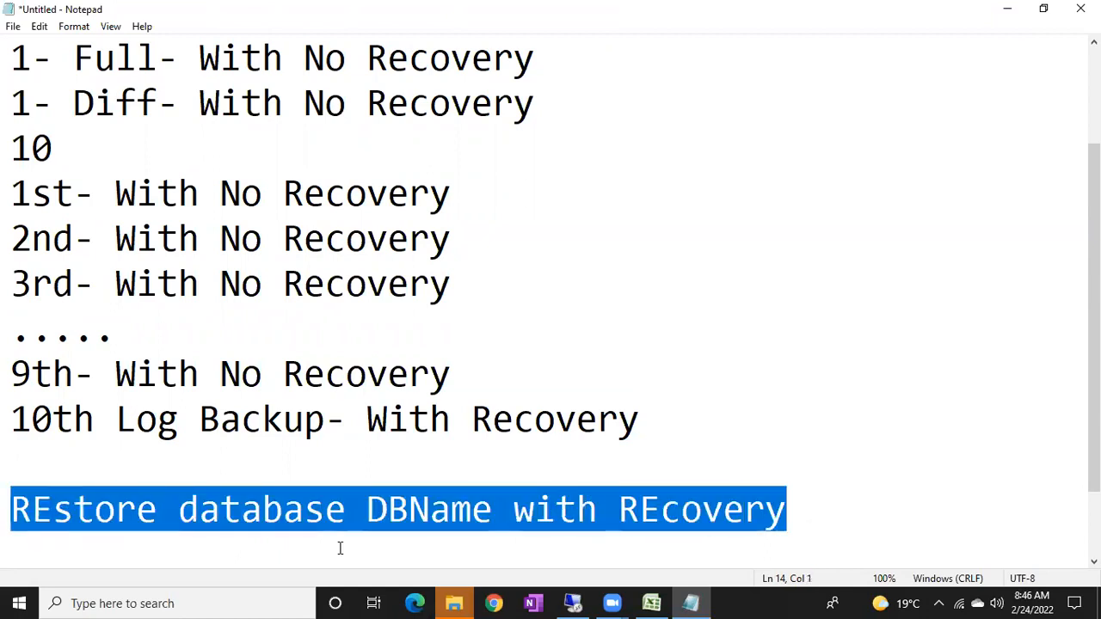
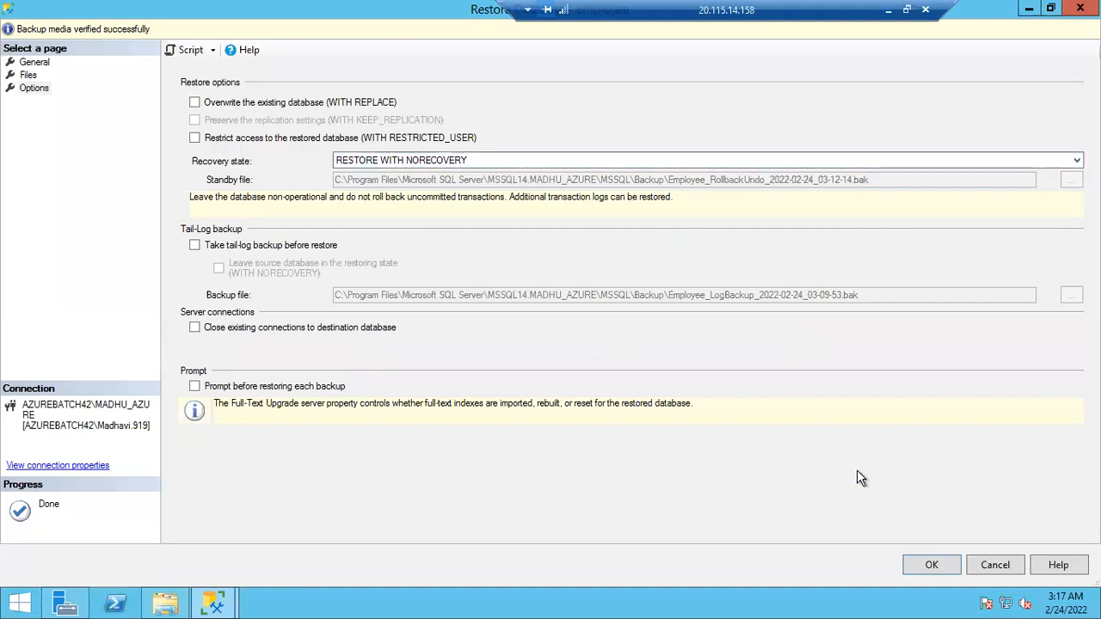
Step: Try to restore the full backup onto the existing Employee database using RESTORE WITH NORECOVERY without overwriting it
{"action": "left_click", "coordinate": [921, 559]}
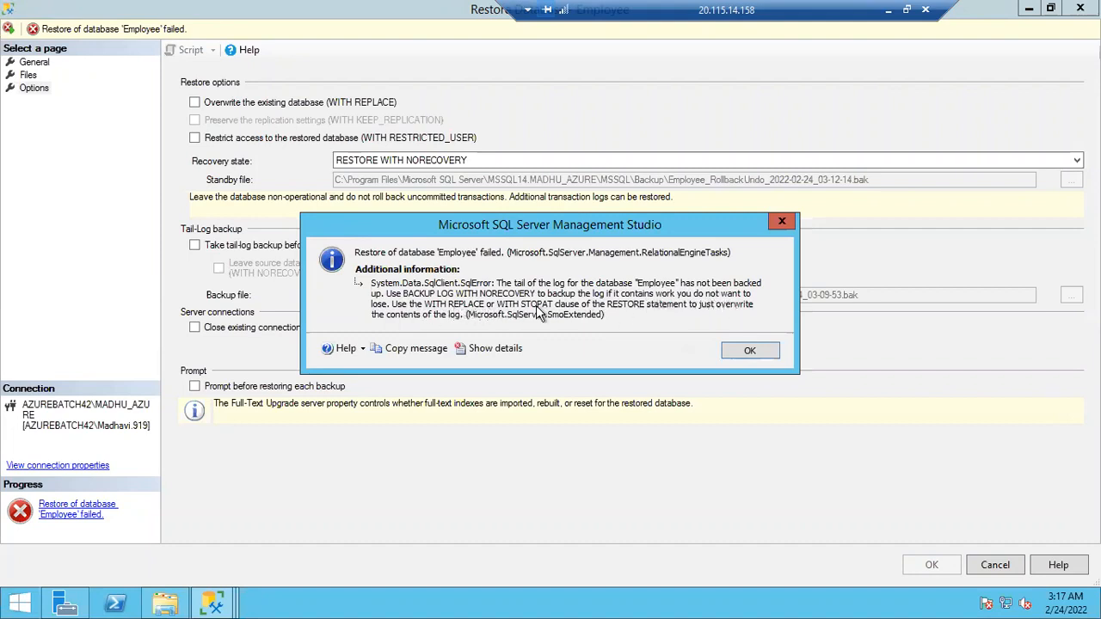
{"action": "left_click", "coordinate": [745, 353]}
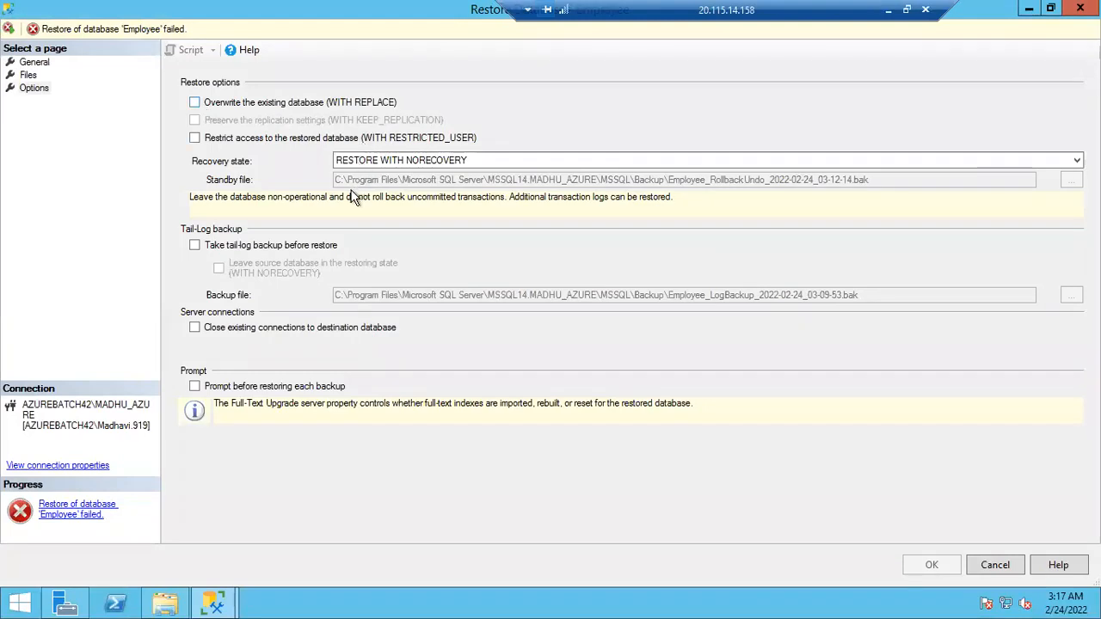
{"action": "left_click", "coordinate": [169, 605]}
{"action": "mouse_move", "coordinate": [213, 602]}
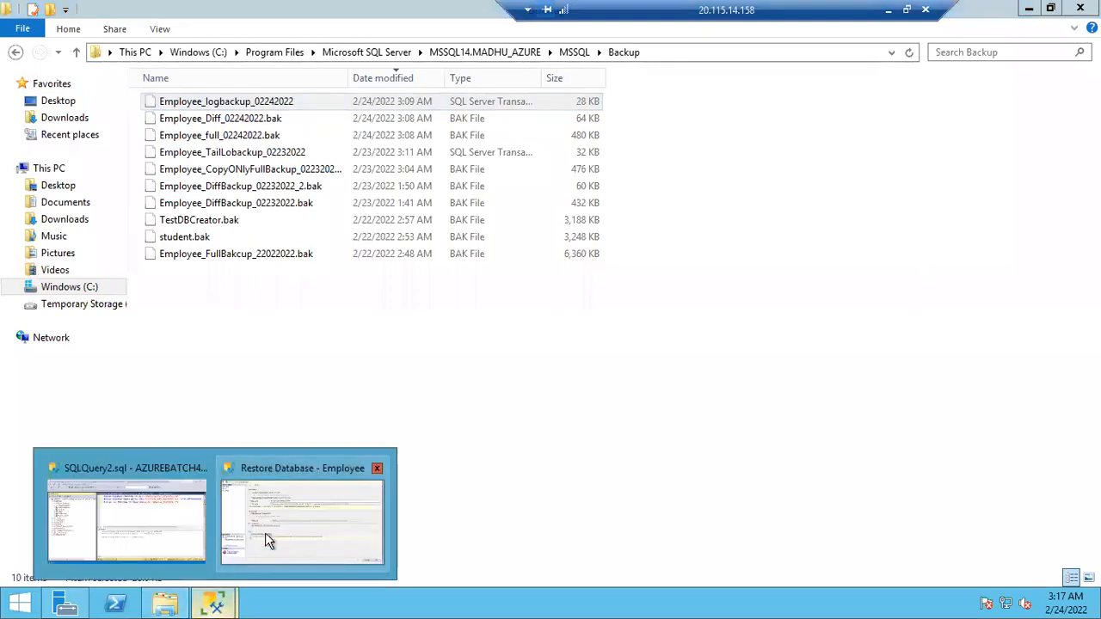
{"action": "left_click", "coordinate": [141, 521]}
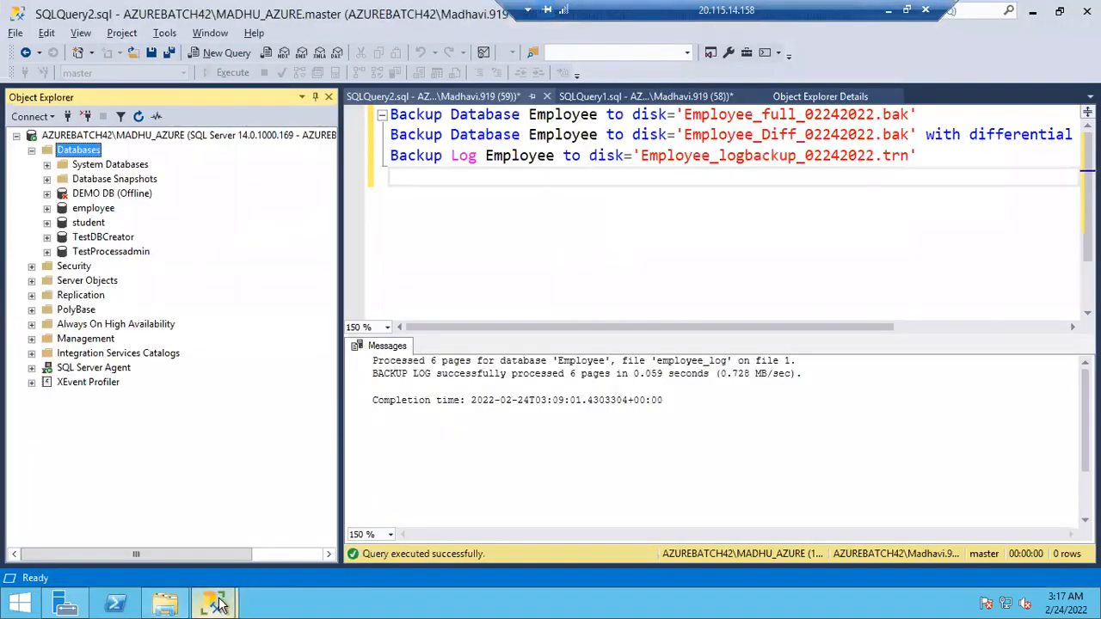
{"action": "left_click", "coordinate": [307, 542]}
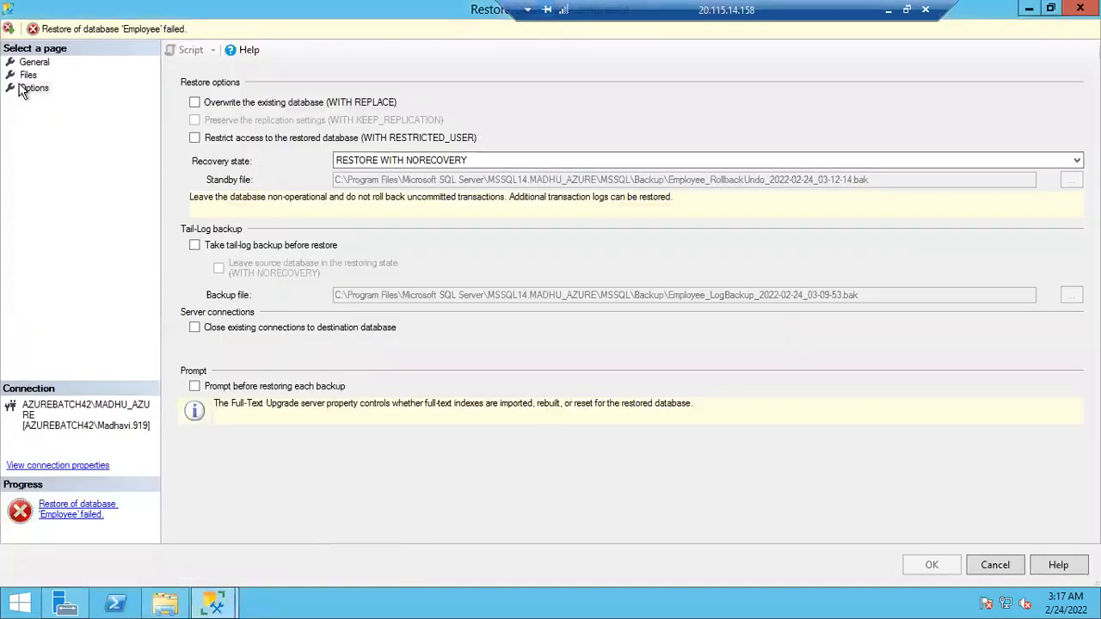
Step: Change the destination database to employee_Rest and try to restore the full backup to it
{"action": "left_click", "coordinate": [33, 62]}
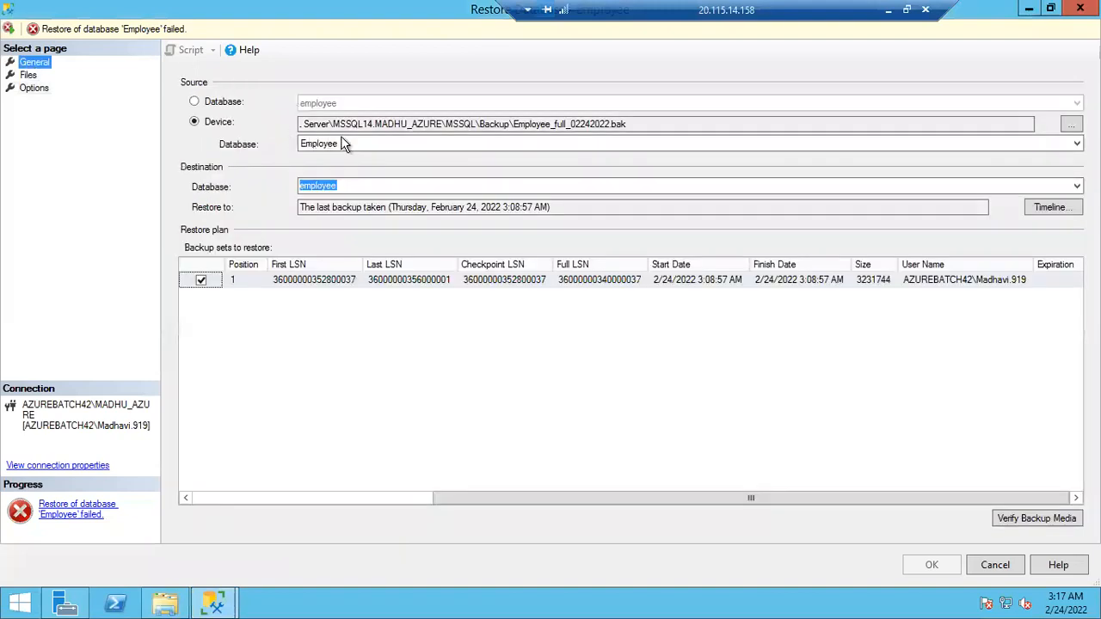
{"action": "left_click", "coordinate": [348, 185]}
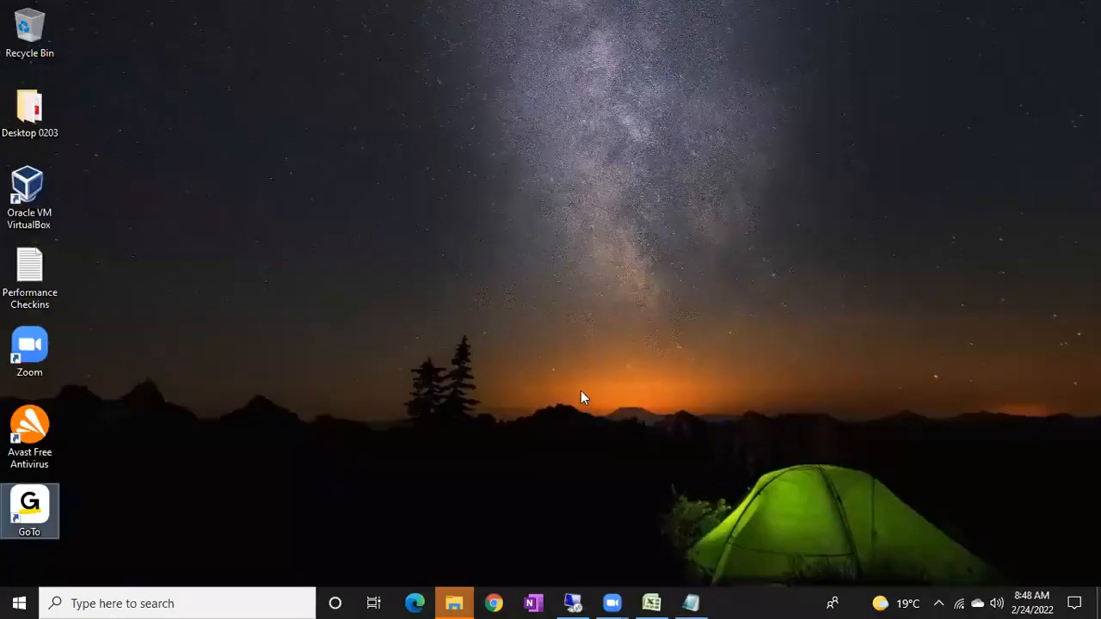
{"action": "left_click", "coordinate": [34, 273]}
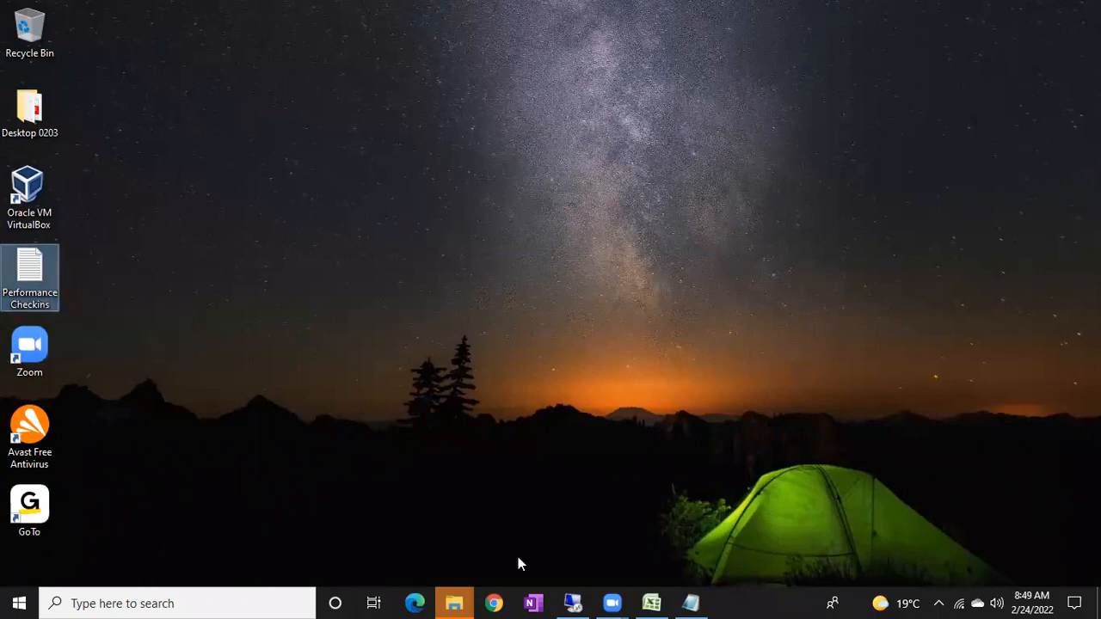
{"action": "left_click", "coordinate": [570, 602]}
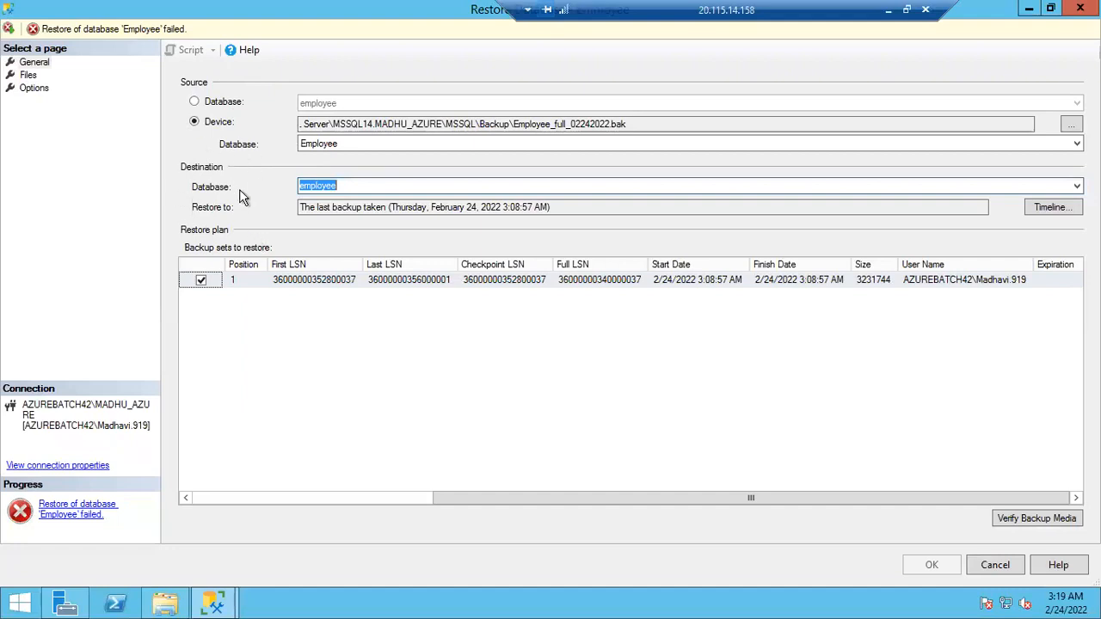
{"action": "left_click", "coordinate": [353, 190]}
{"action": "left_click", "coordinate": [35, 88]}
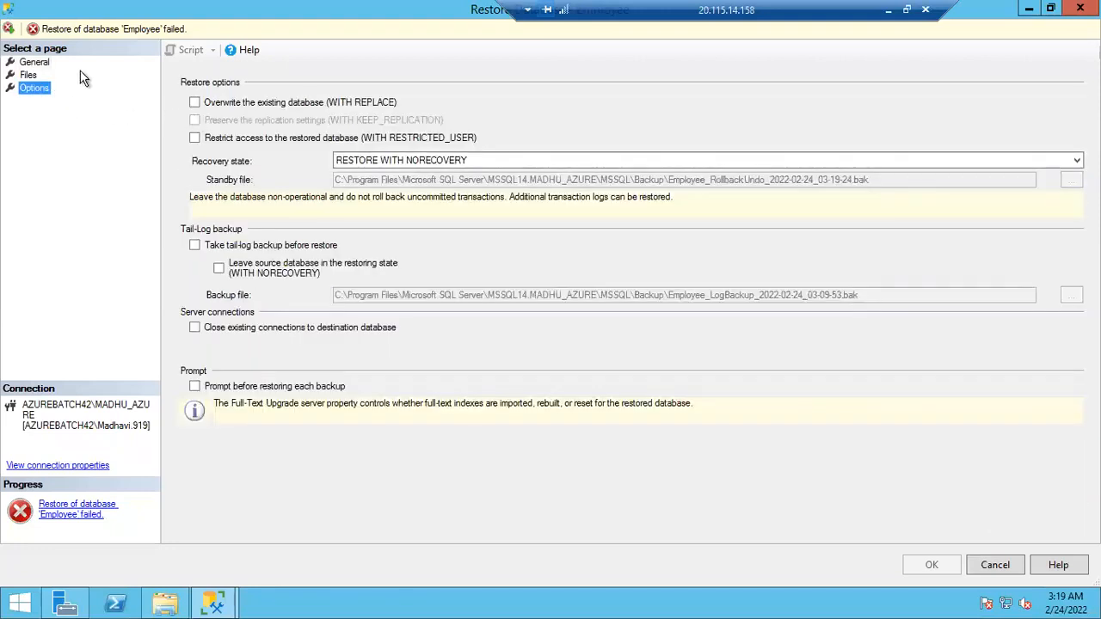
{"action": "left_click", "coordinate": [43, 64]}
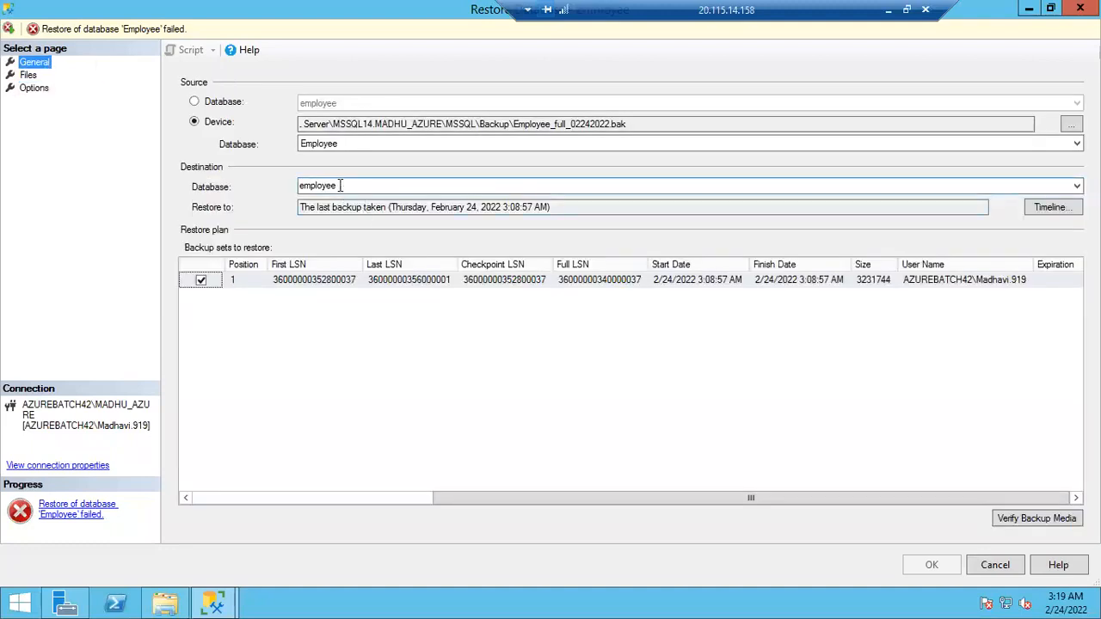
{"action": "left_click", "coordinate": [340, 186]}
{"action": "type", "text": "_Rest"}
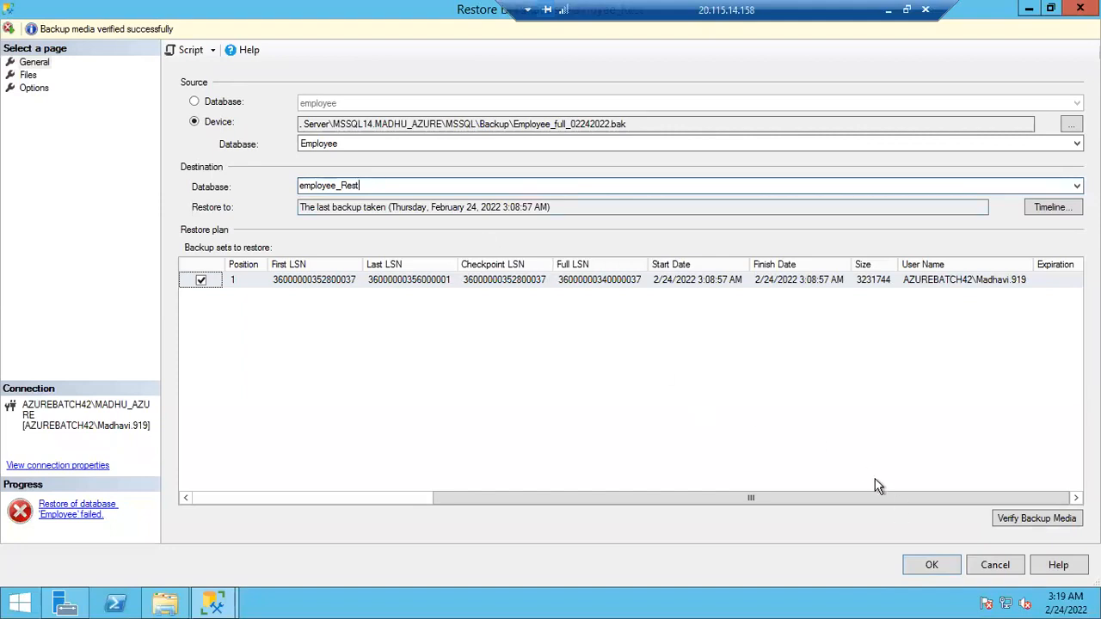
{"action": "left_click", "coordinate": [930, 568]}
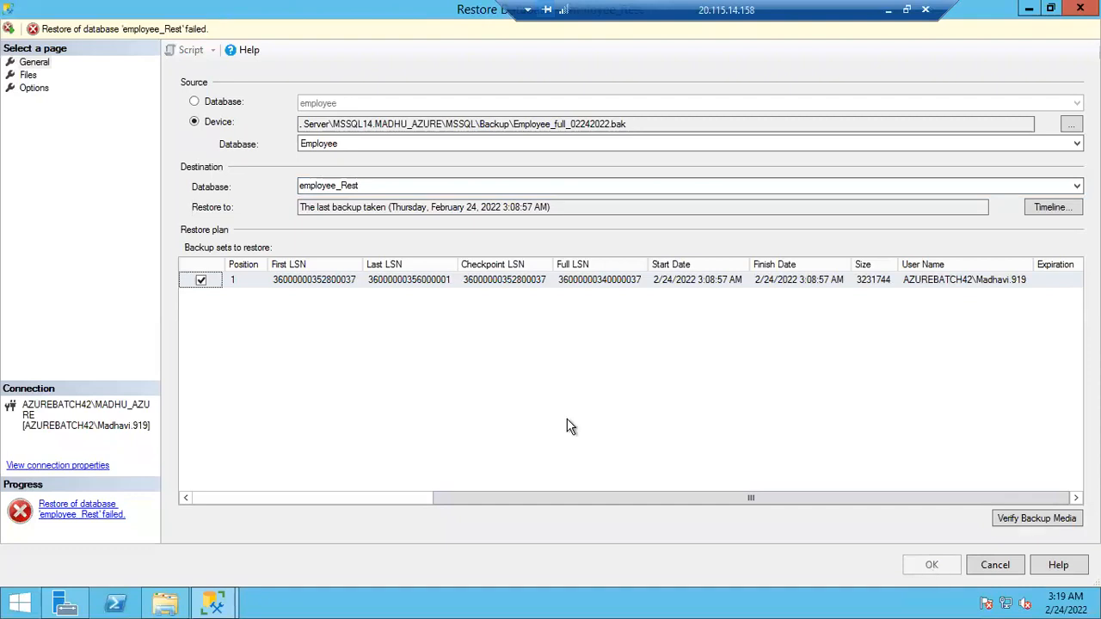
Step: Change the restored file names to employee_Rest.mdf for the data file and employee_Rest_log.ldf for the log file
{"action": "left_click", "coordinate": [29, 75]}
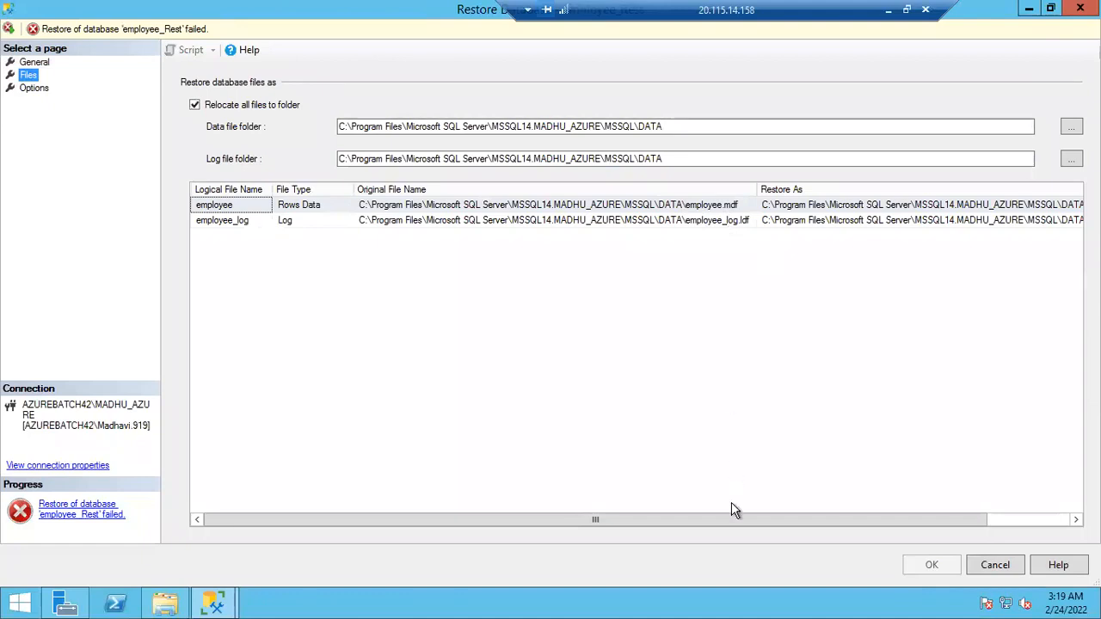
{"action": "left_click_drag", "start_coordinate": [755, 523], "coordinate": [926, 516]}
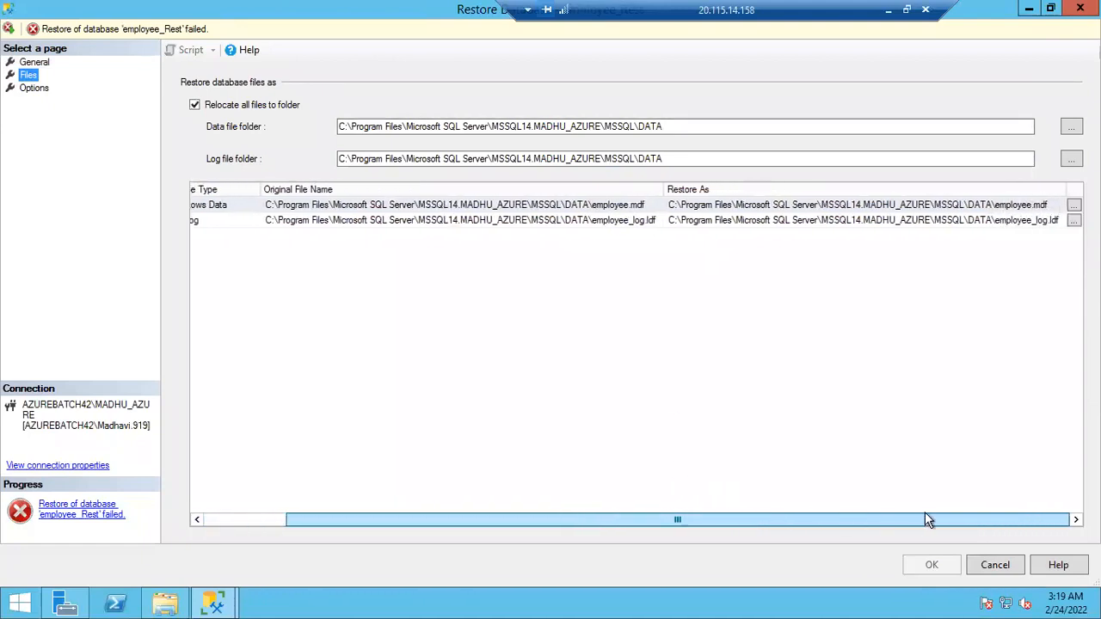
{"action": "left_click", "coordinate": [1030, 209]}
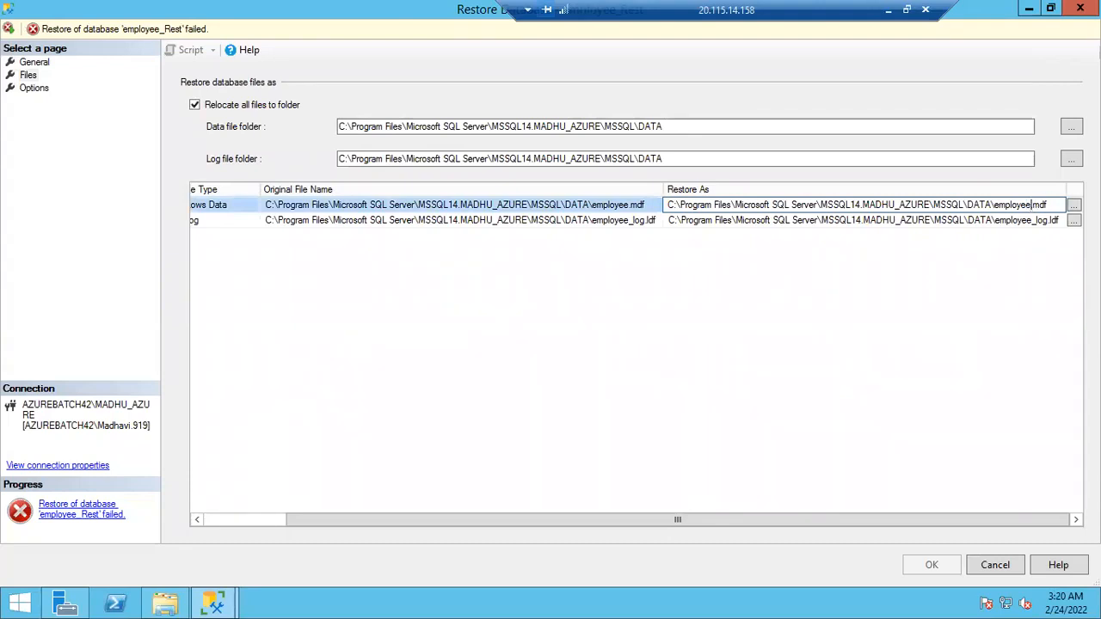
{"action": "type", "text": "_Rest"}
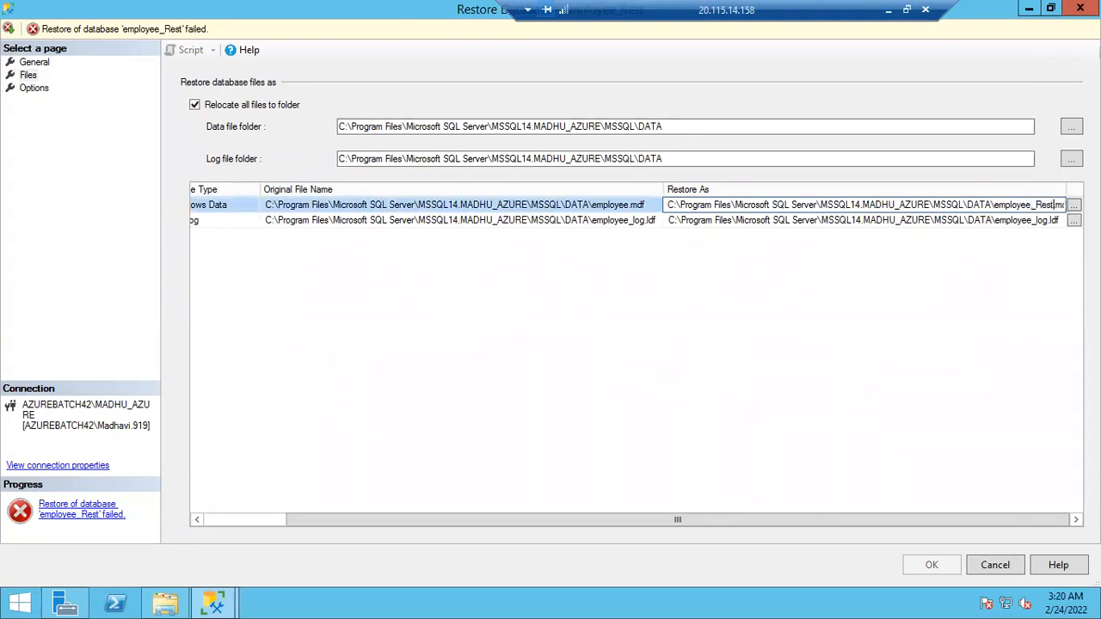
{"action": "left_click", "coordinate": [1039, 221]}
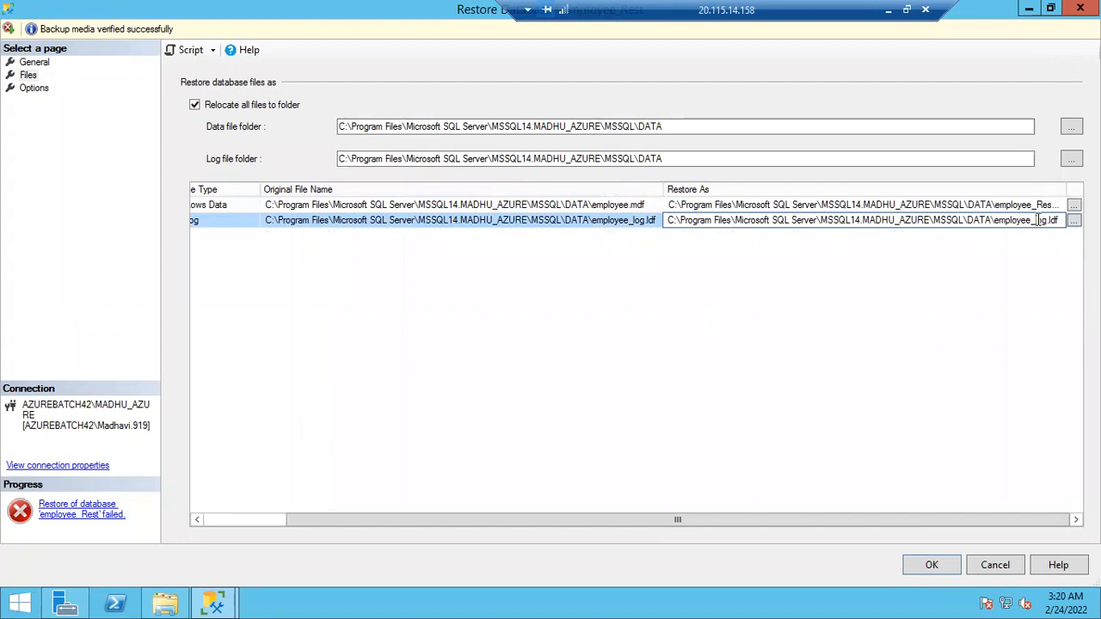
{"action": "type", "text": "Rest_"}
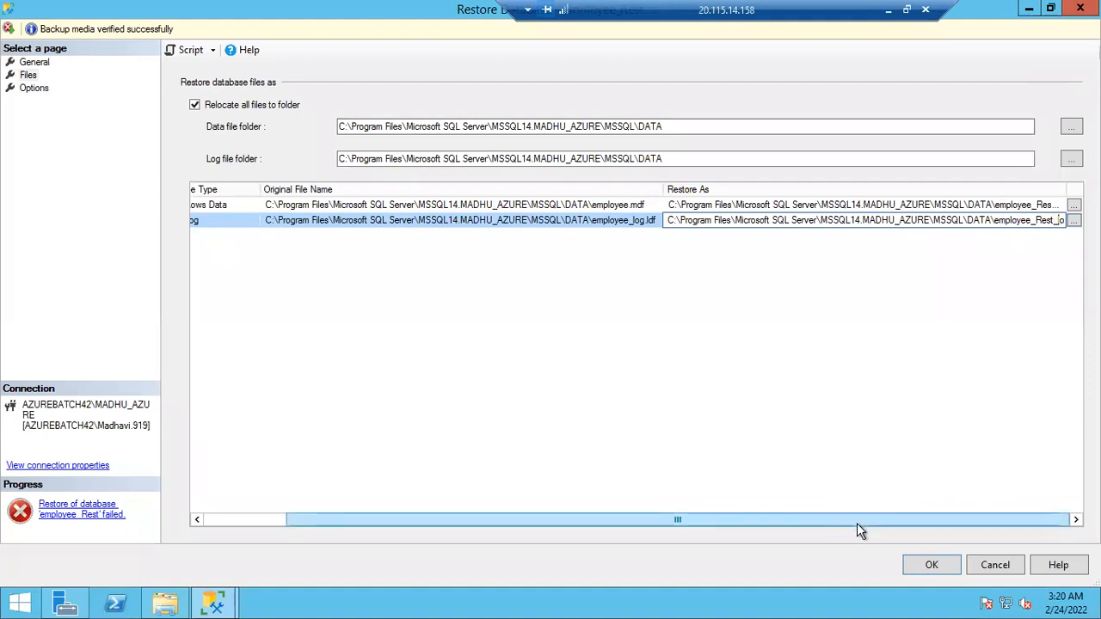
Step: Run the full backup restore to employee_Rest and dismiss the completion message
{"action": "left_click", "coordinate": [932, 566]}
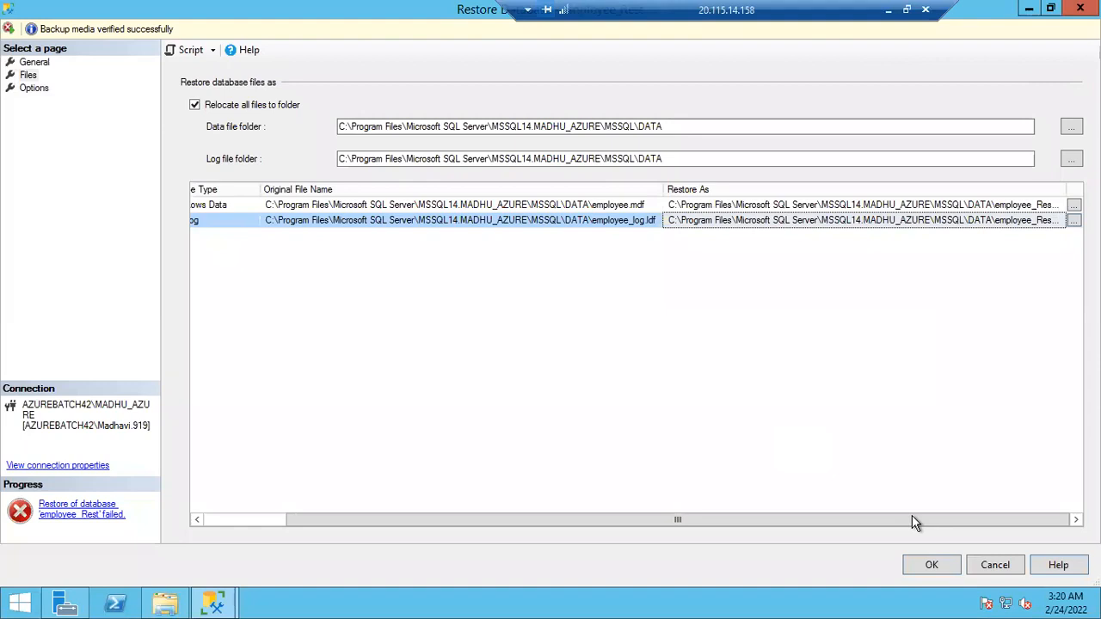
{"action": "left_click", "coordinate": [927, 567]}
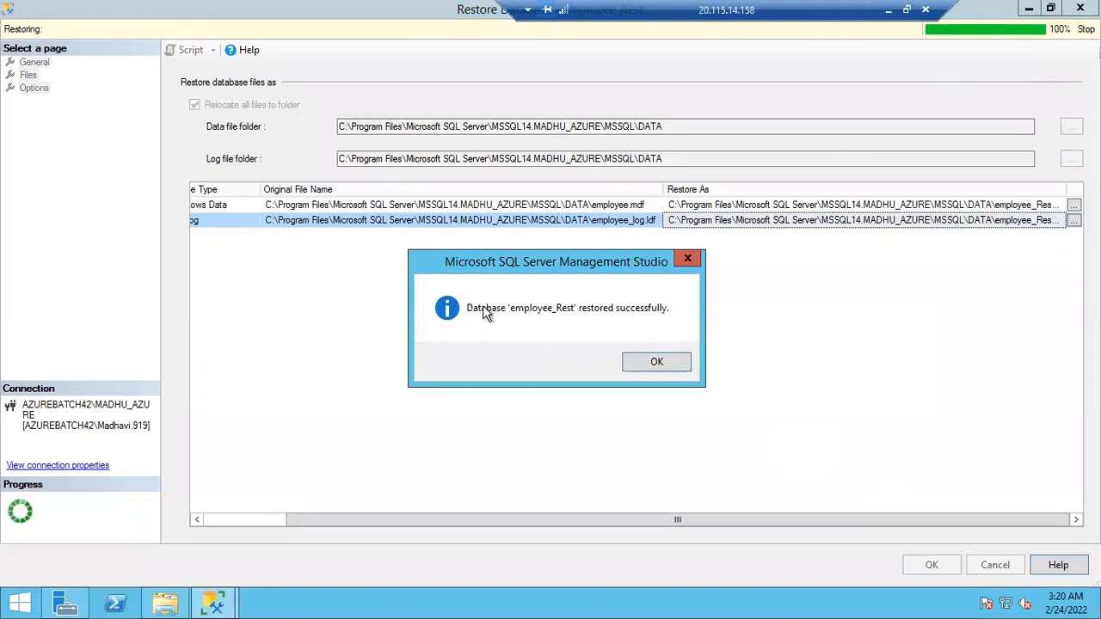
{"action": "left_click", "coordinate": [656, 363]}
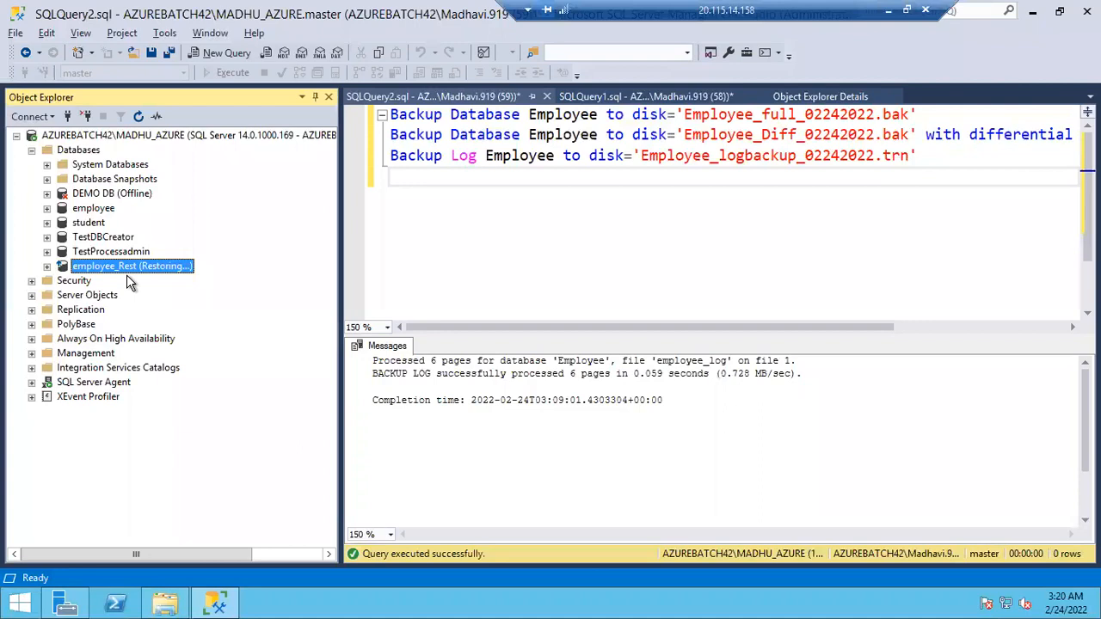
Step: Refresh the server in Object Explorer and expand its databases to compare employee_Rest with TestProcessadmin
{"action": "left_click", "coordinate": [47, 266]}
{"action": "left_click", "coordinate": [138, 119]}
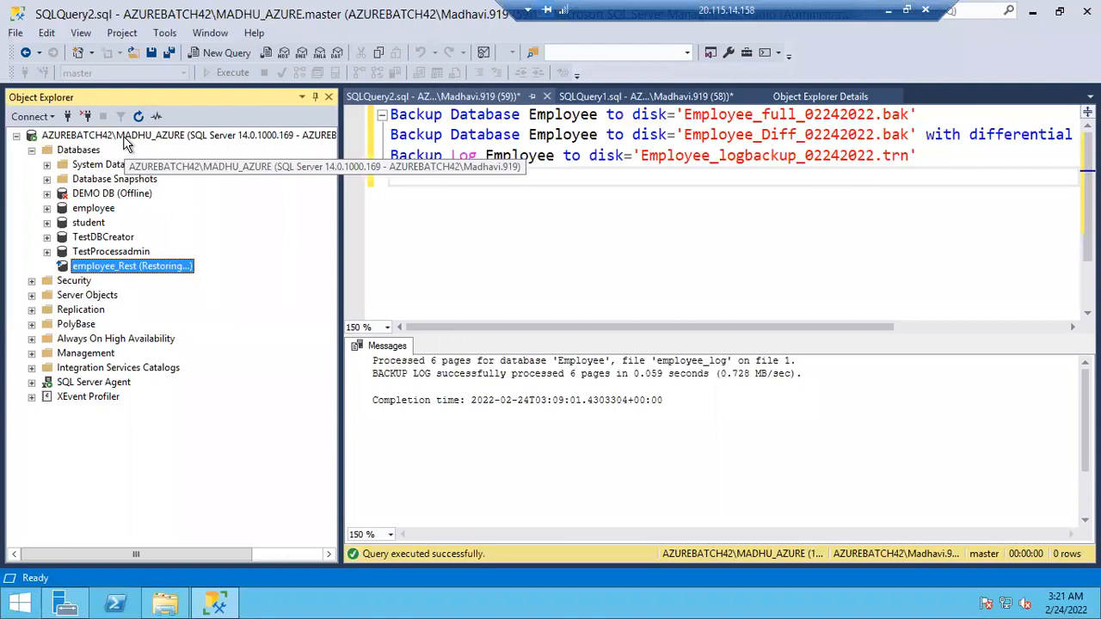
{"action": "left_click", "coordinate": [125, 144]}
{"action": "left_click", "coordinate": [137, 116]}
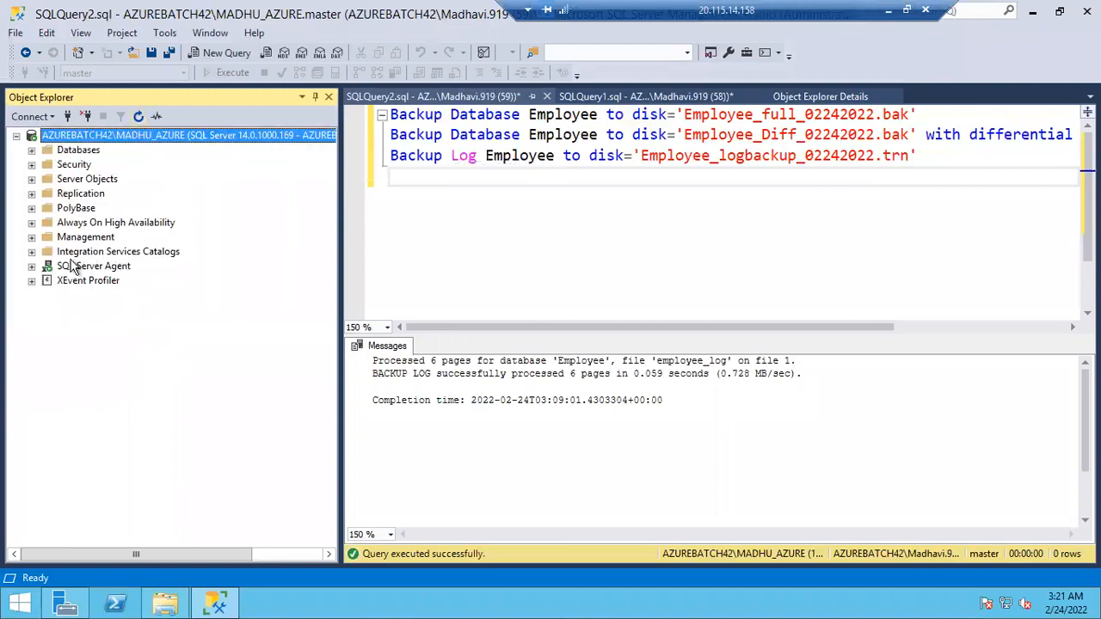
{"action": "left_click", "coordinate": [32, 151]}
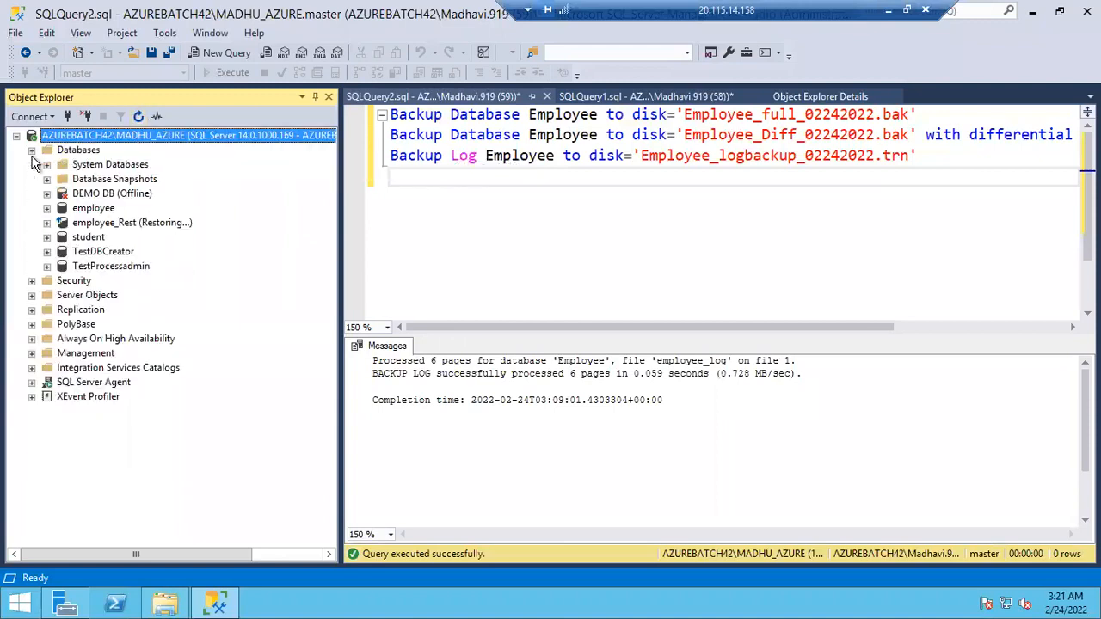
{"action": "left_click", "coordinate": [46, 266]}
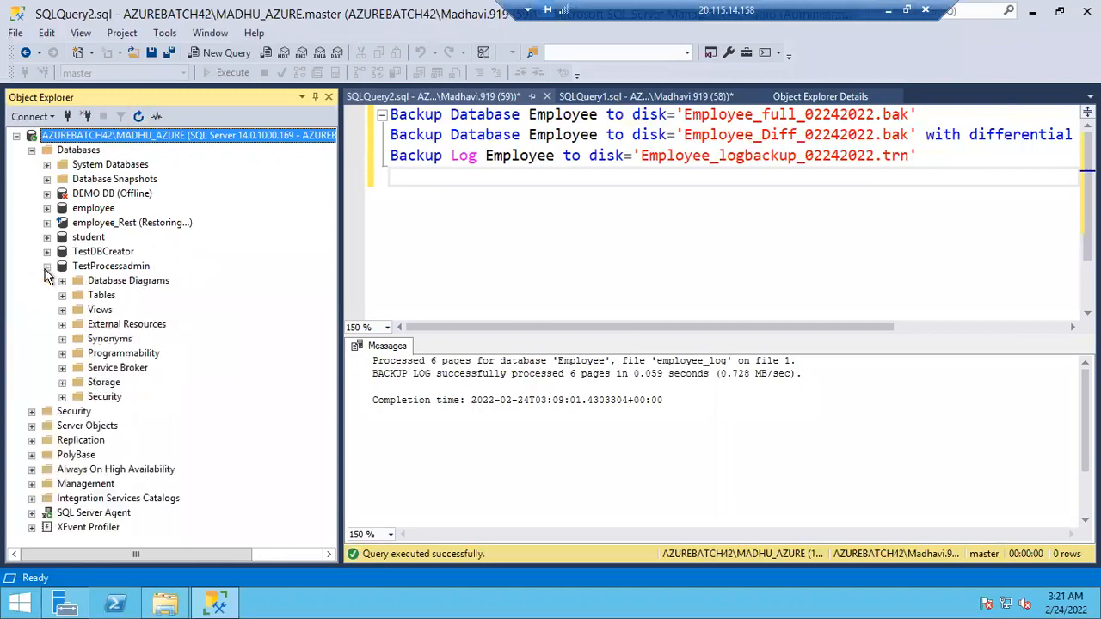
Step: Try to expand employee_Rest in Object Explorer and dismiss the error message
{"action": "left_click", "coordinate": [47, 222]}
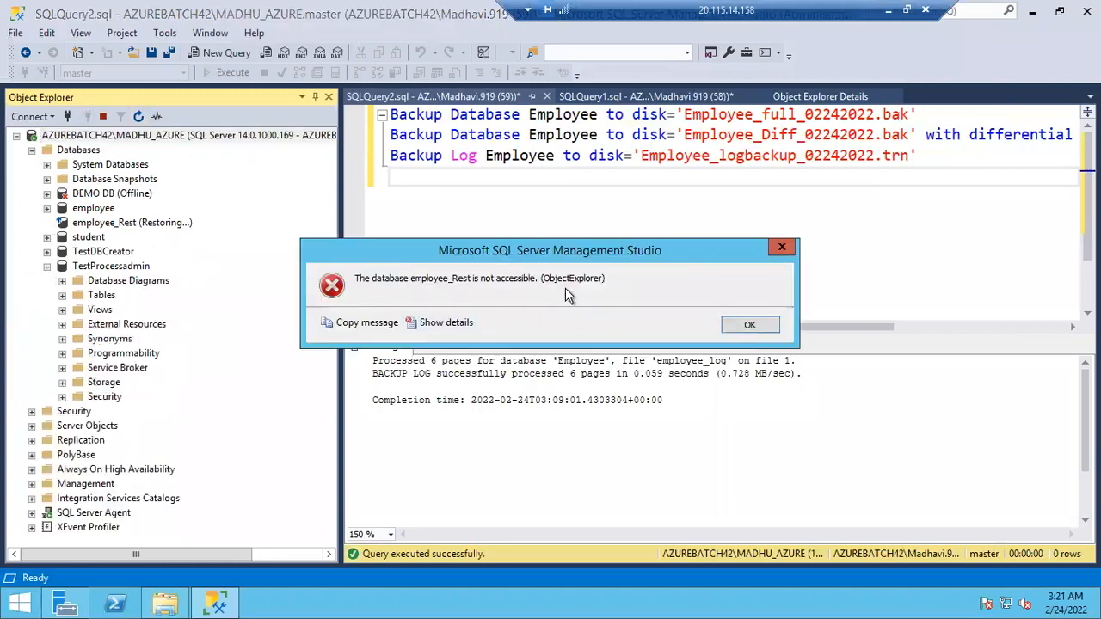
{"action": "left_click", "coordinate": [750, 325]}
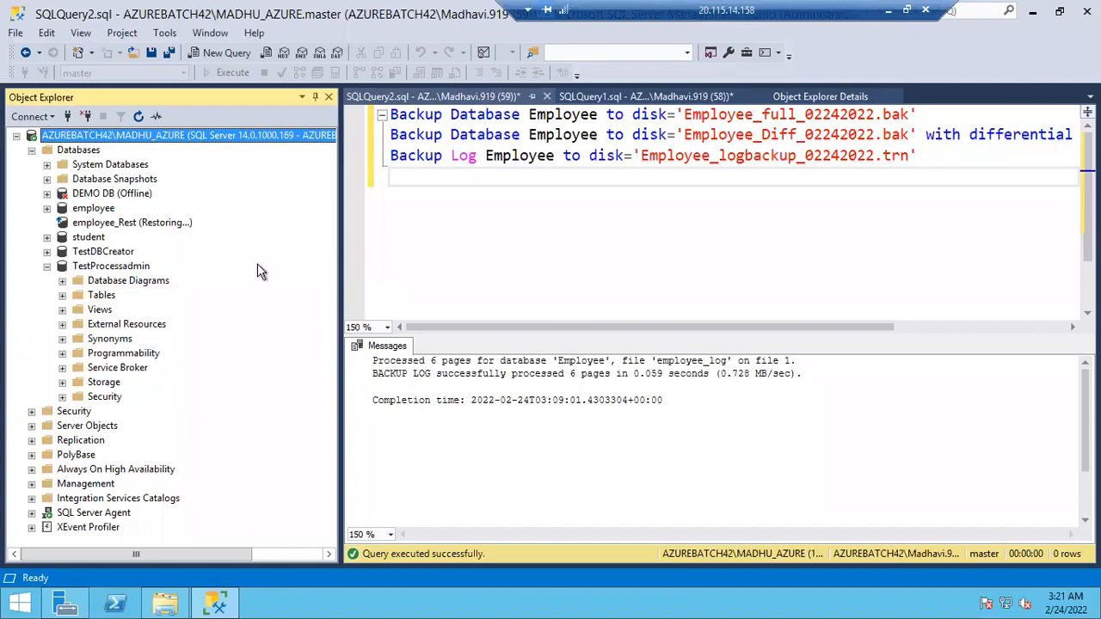
Step: Start a database restore for employee_Rest, using the backup file Employee_Diff_02242022.bak as the device source
{"action": "right_click", "coordinate": [110, 227]}
{"action": "mouse_move", "coordinate": [161, 295]}
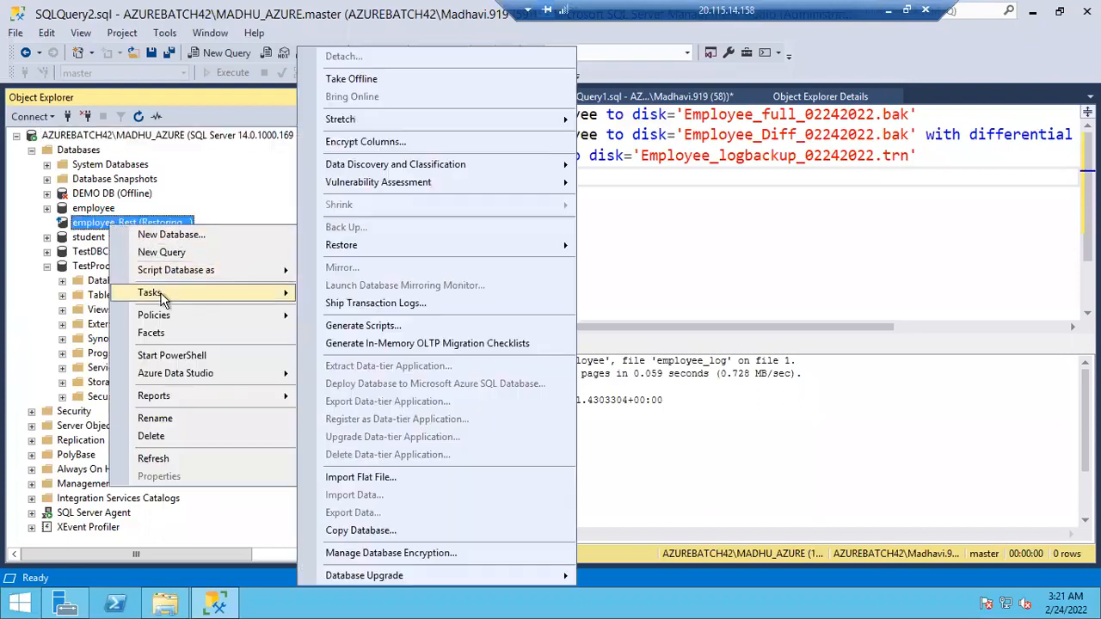
{"action": "mouse_move", "coordinate": [414, 247]}
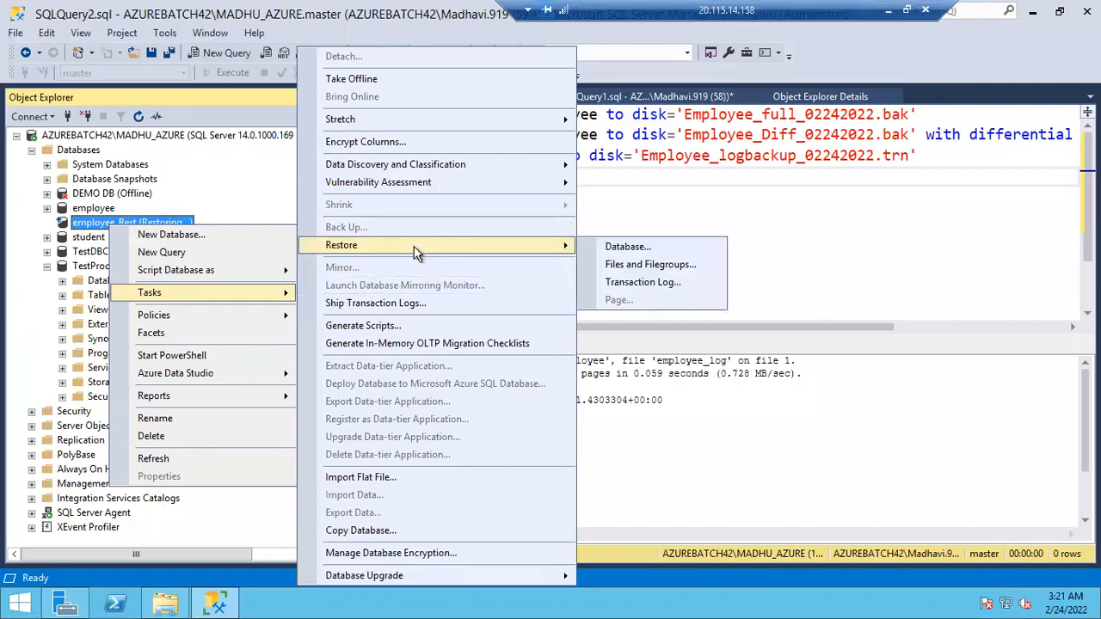
{"action": "left_click", "coordinate": [599, 249]}
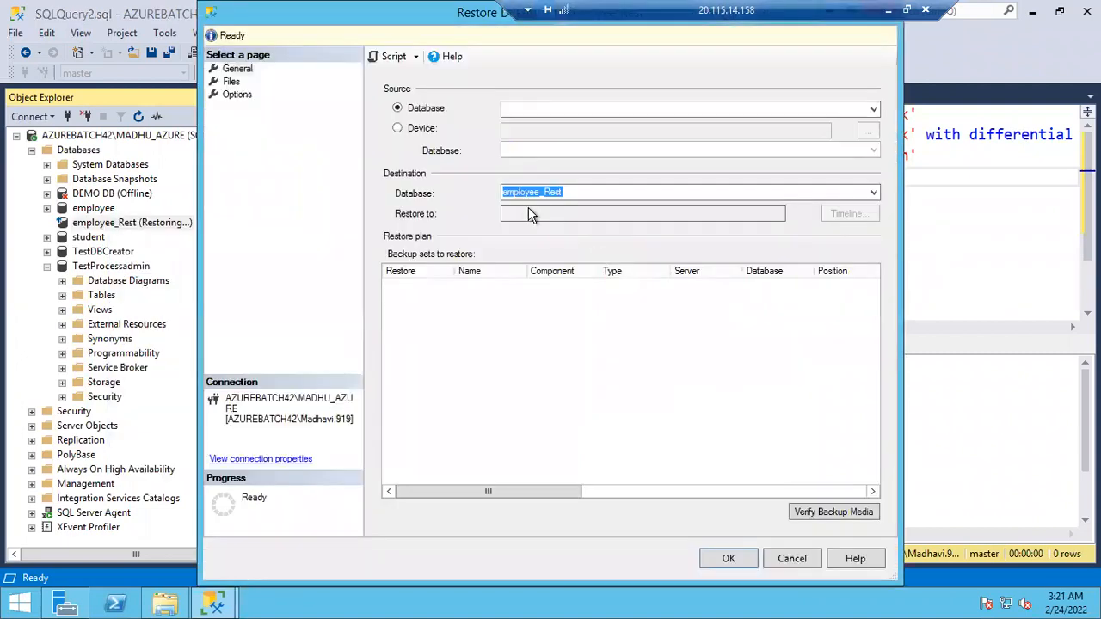
{"action": "left_click", "coordinate": [396, 129]}
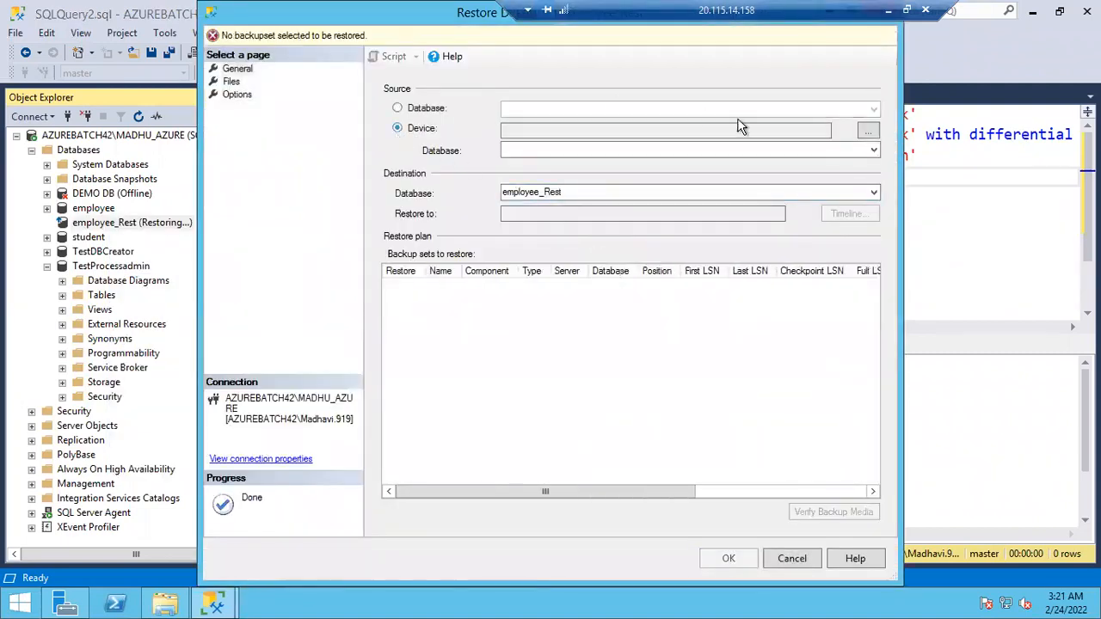
{"action": "left_click", "coordinate": [870, 136]}
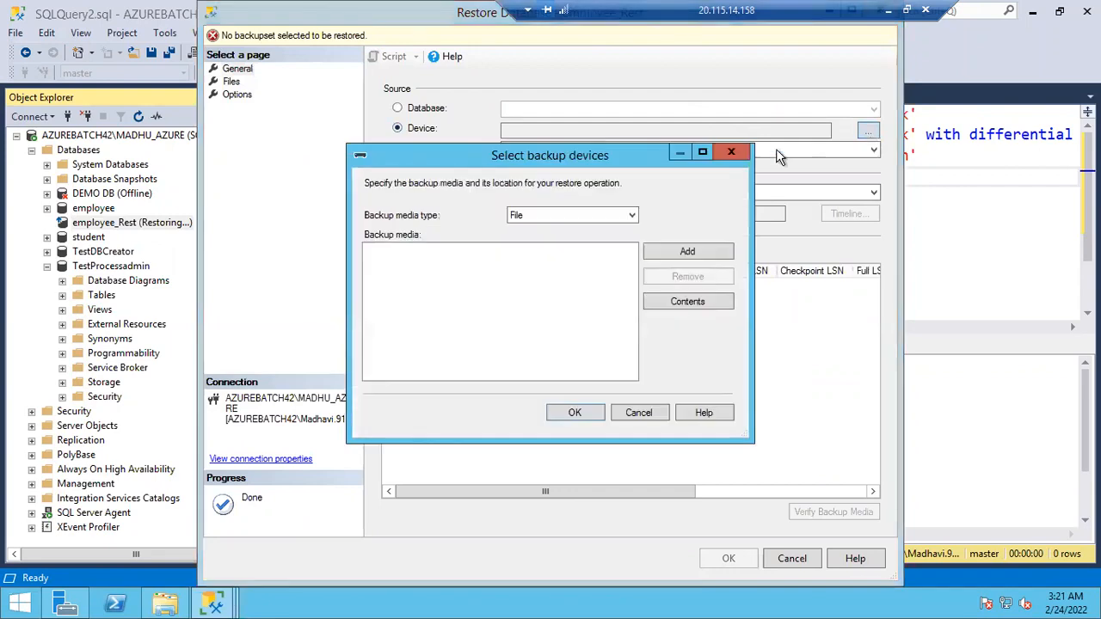
{"action": "left_click", "coordinate": [716, 254]}
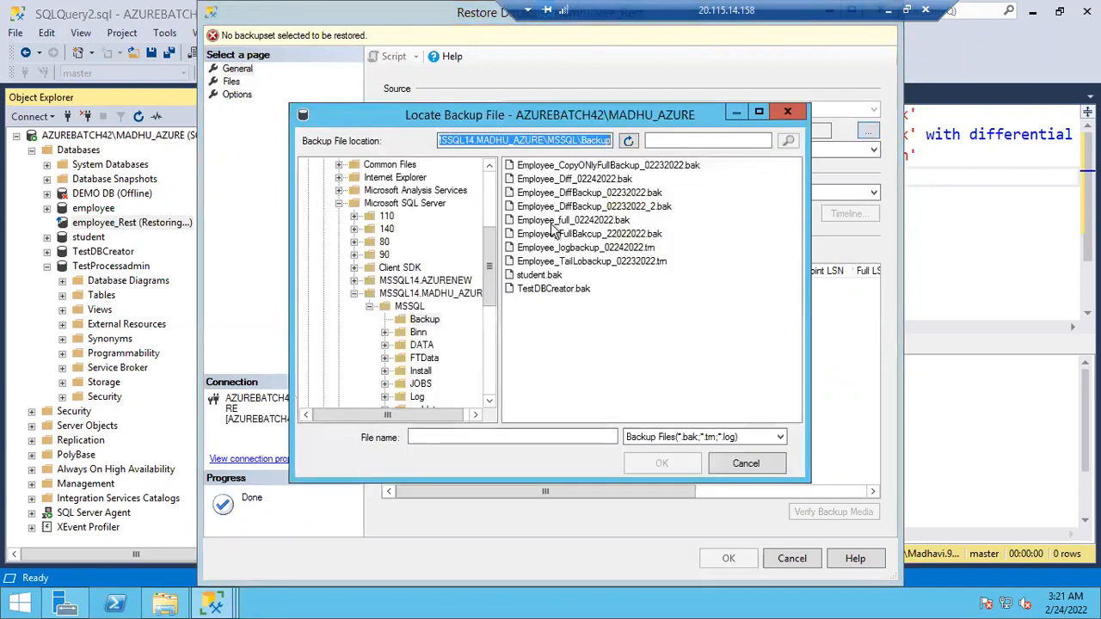
{"action": "double_click", "coordinate": [577, 179]}
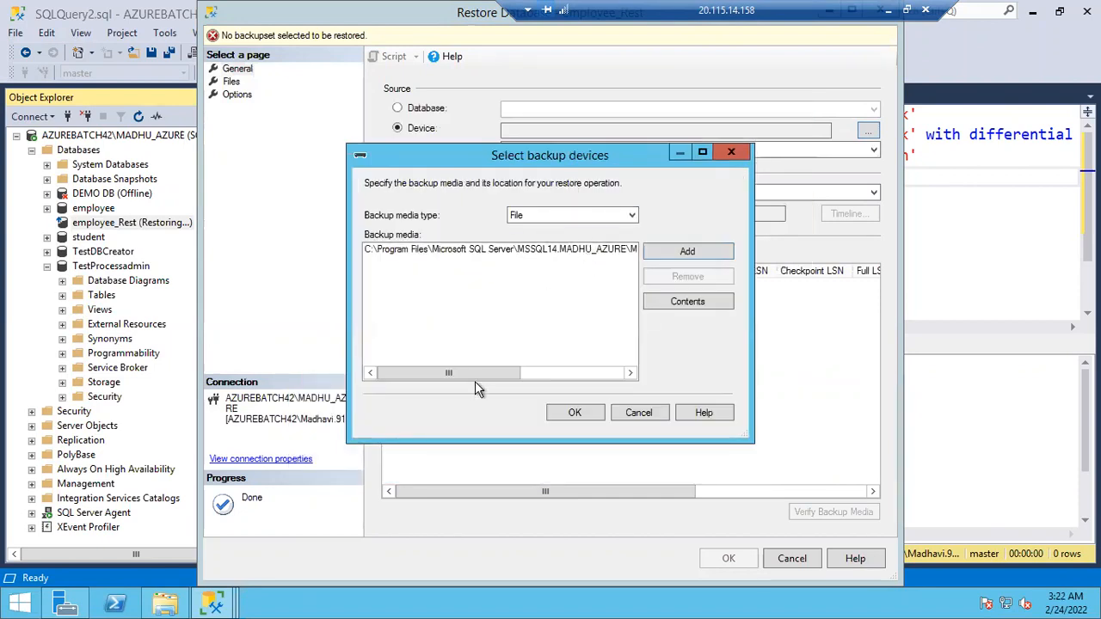
{"action": "left_click_drag", "start_coordinate": [475, 374], "coordinate": [615, 371]}
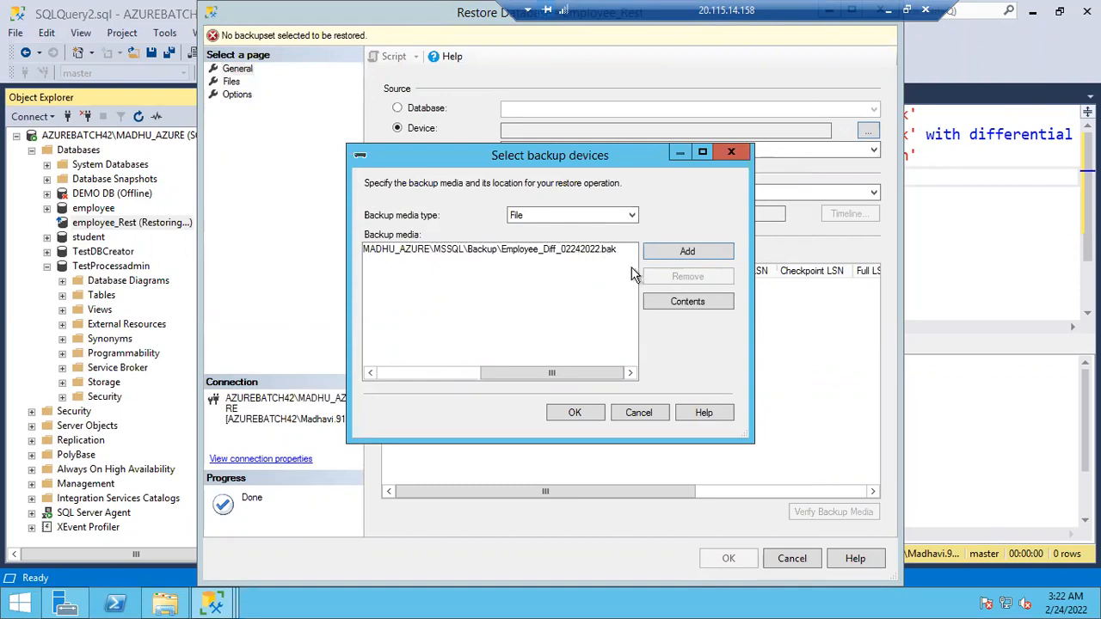
{"action": "left_click", "coordinate": [576, 414]}
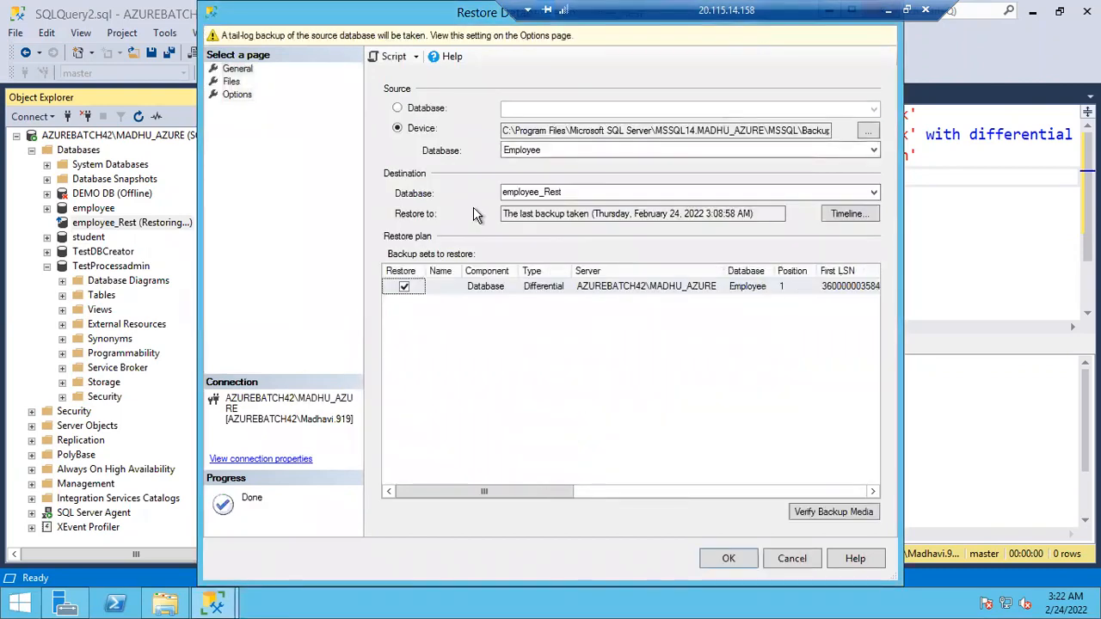
Step: Run the differential restore WITH NORECOVERY and without a tail-log backup, and dismiss the completion message
{"action": "double_click", "coordinate": [538, 195]}
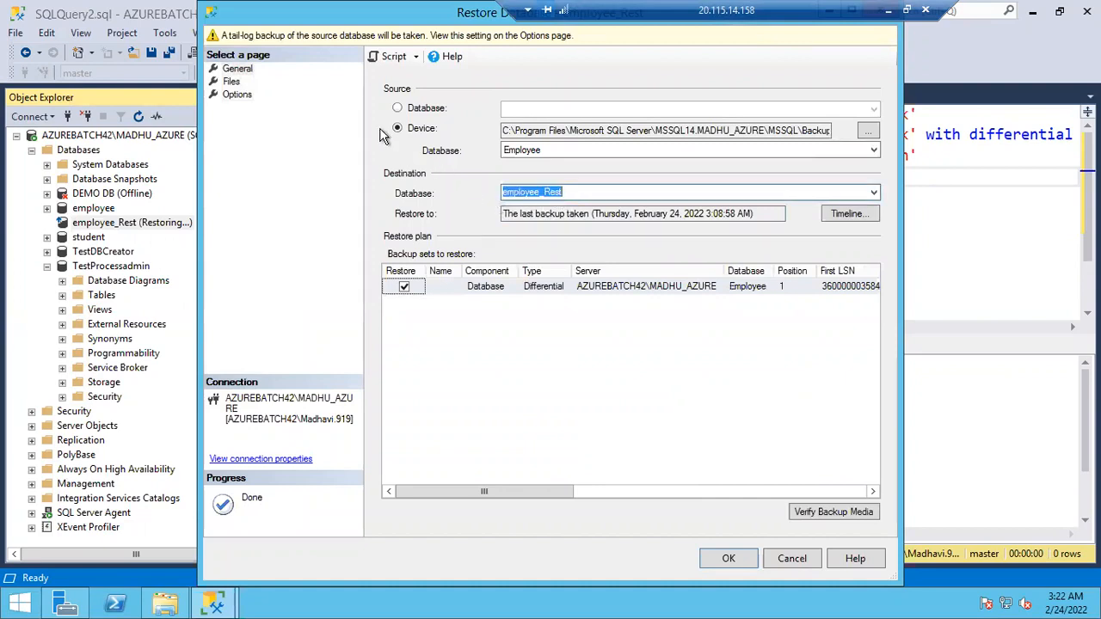
{"action": "left_click", "coordinate": [232, 81]}
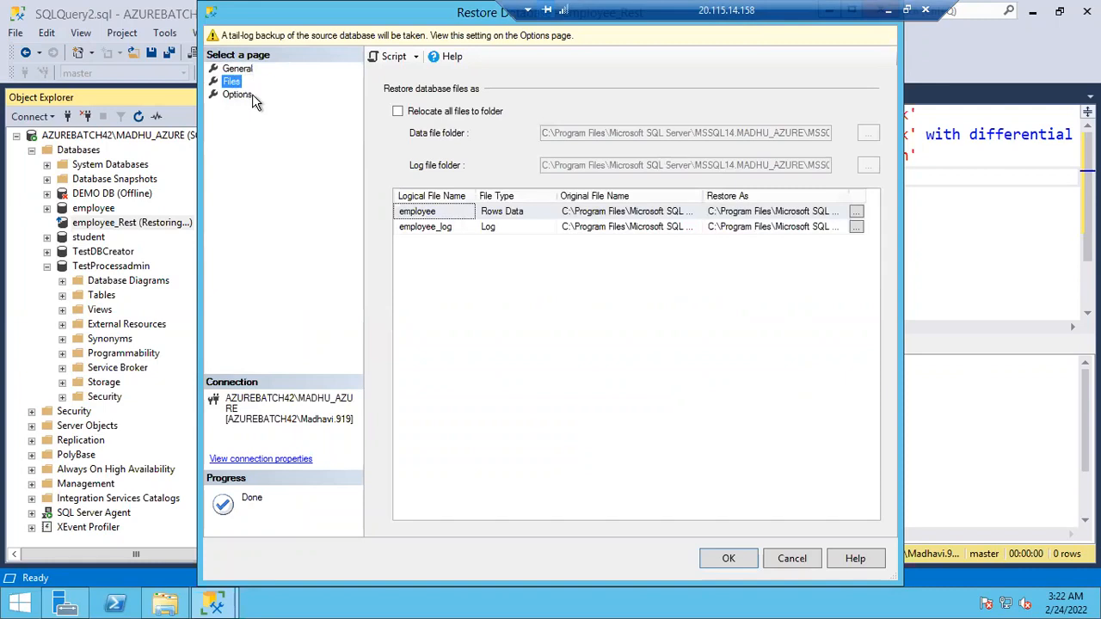
{"action": "left_click", "coordinate": [238, 95]}
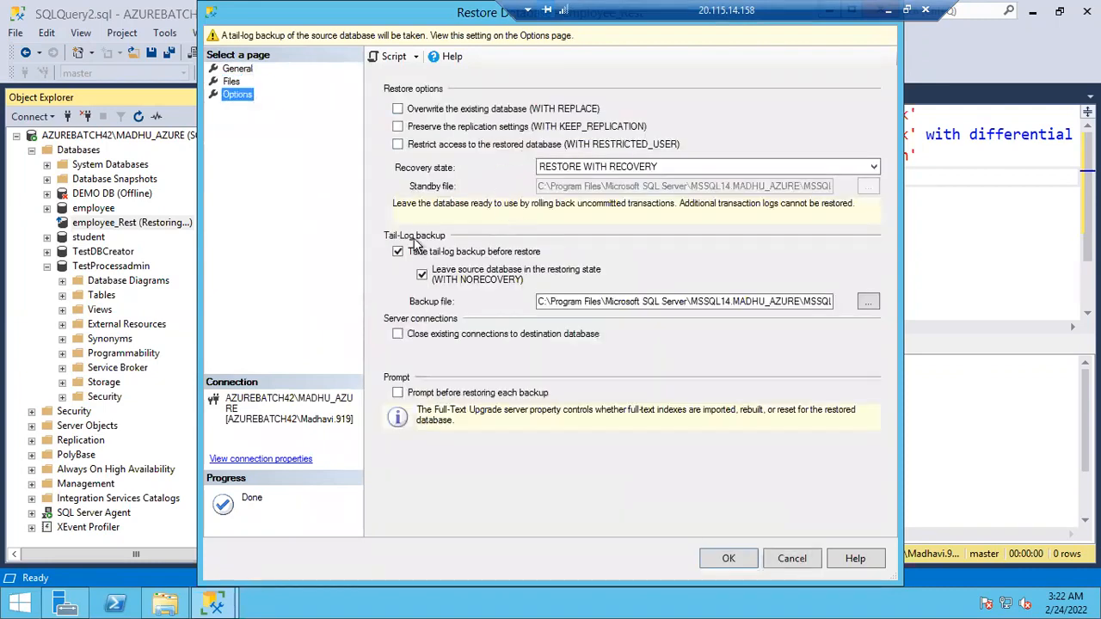
{"action": "left_click", "coordinate": [397, 252]}
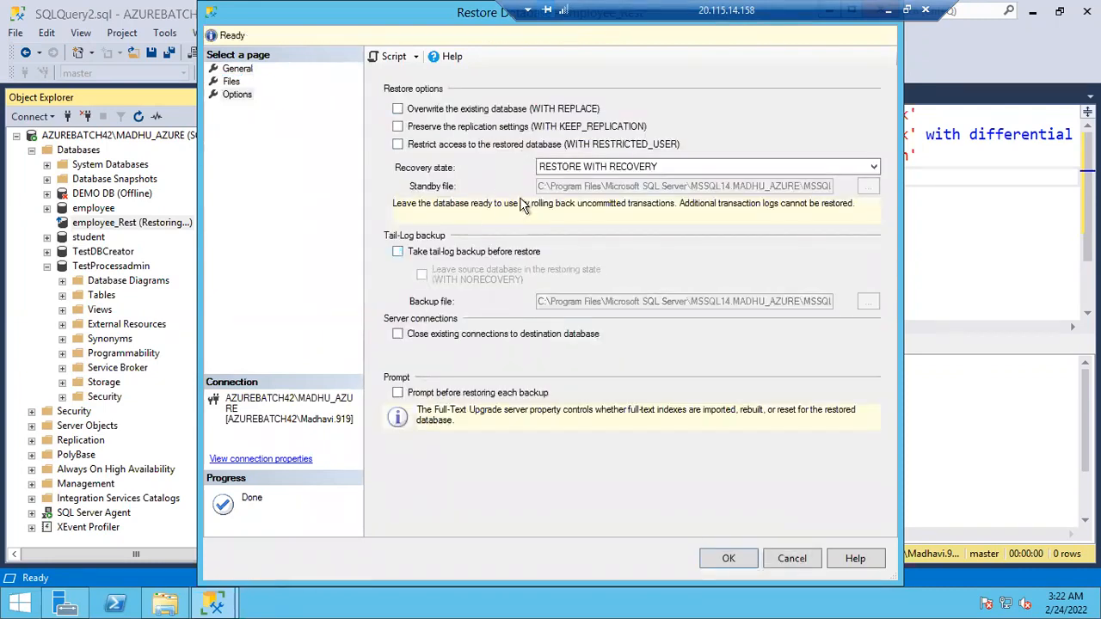
{"action": "left_click", "coordinate": [613, 168]}
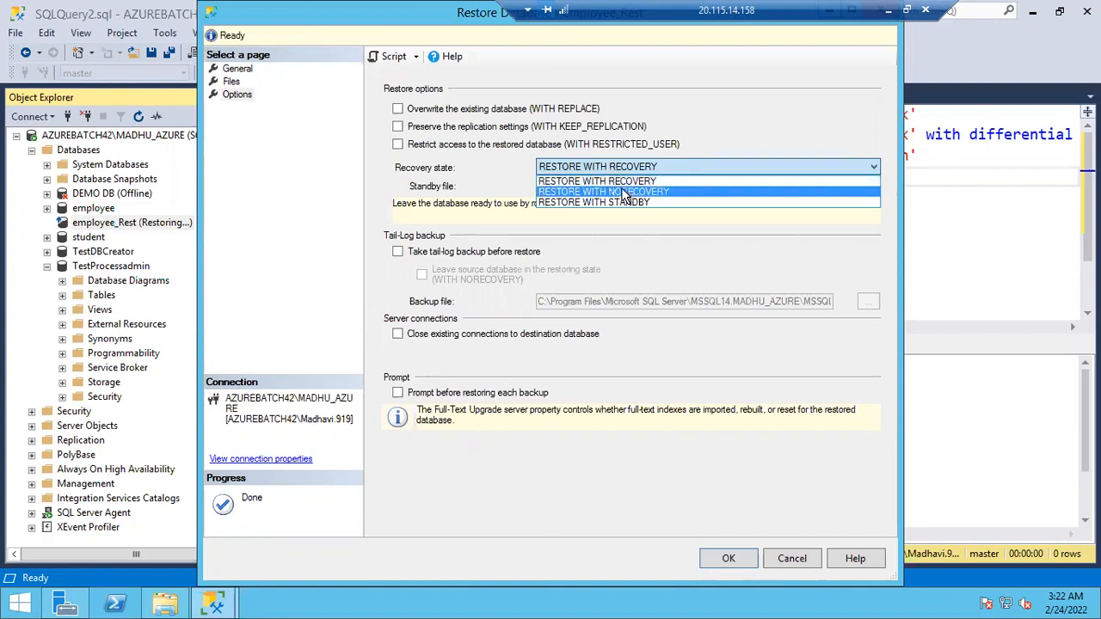
{"action": "left_click", "coordinate": [627, 191]}
{"action": "left_click", "coordinate": [652, 169]}
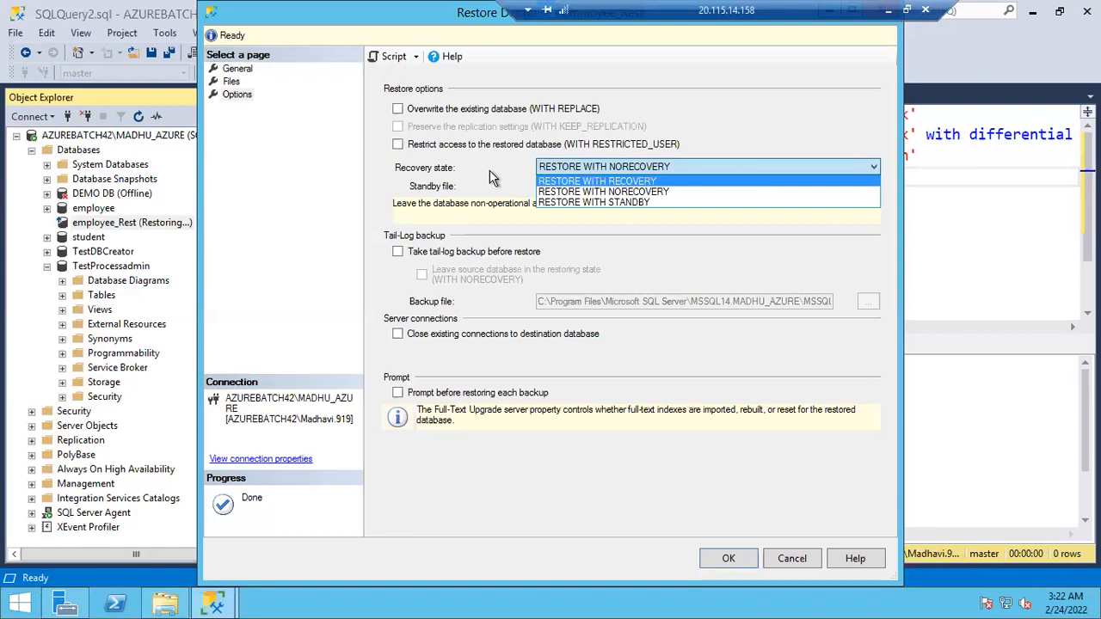
{"action": "left_click", "coordinate": [578, 192]}
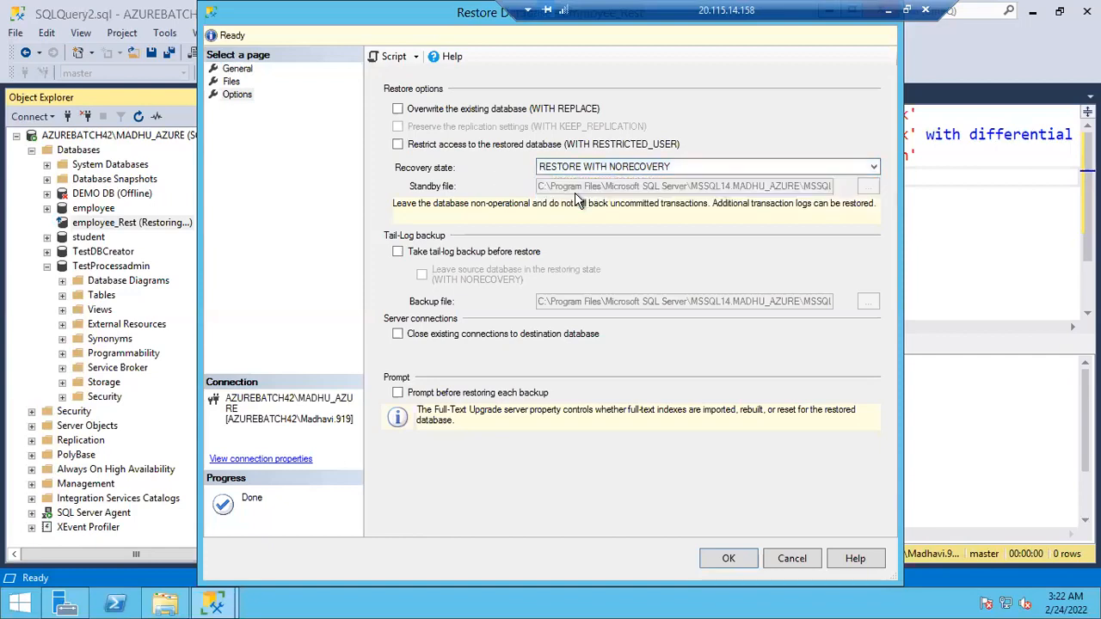
{"action": "left_click", "coordinate": [730, 559]}
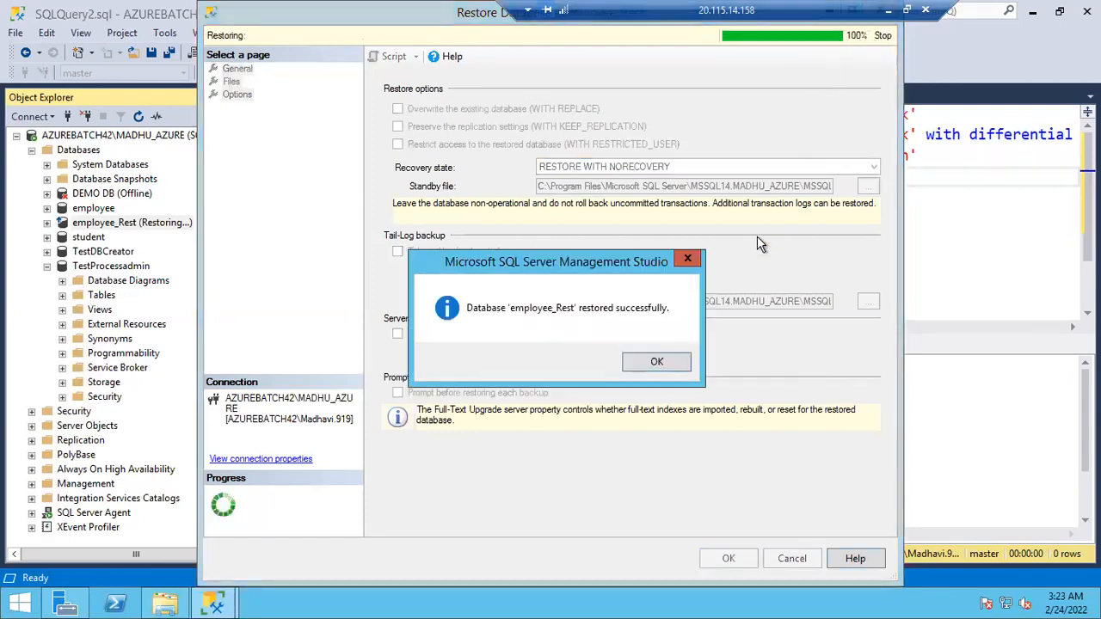
{"action": "left_click", "coordinate": [668, 360]}
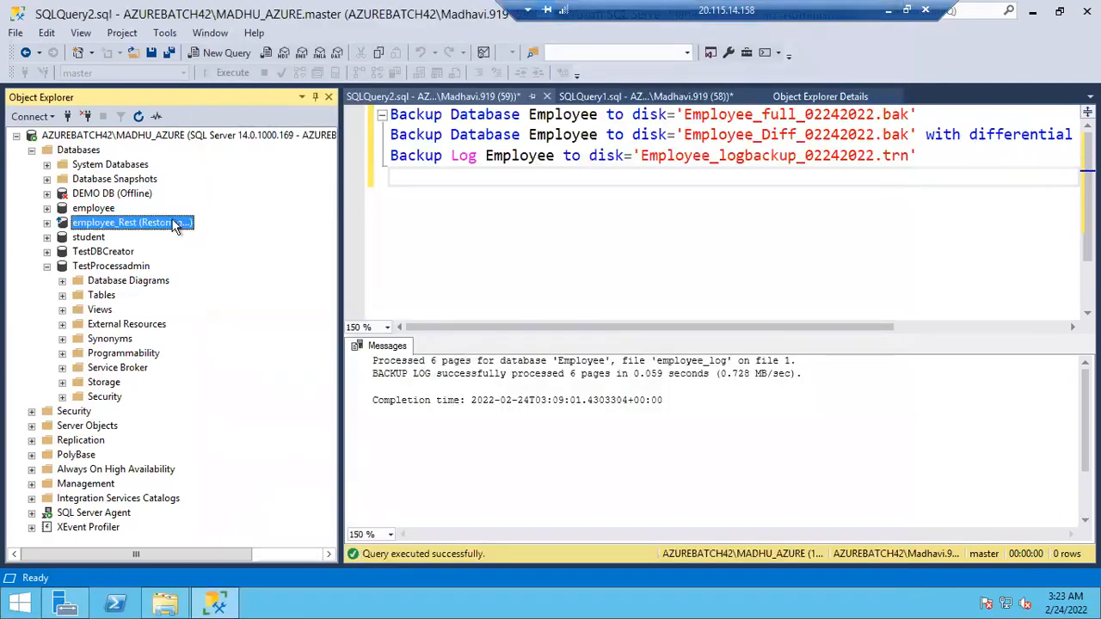
Step: Start a transaction log restore for employee_Rest, using the backup file Employee_logbackup_02242022.trn as the device source
{"action": "right_click", "coordinate": [129, 231]}
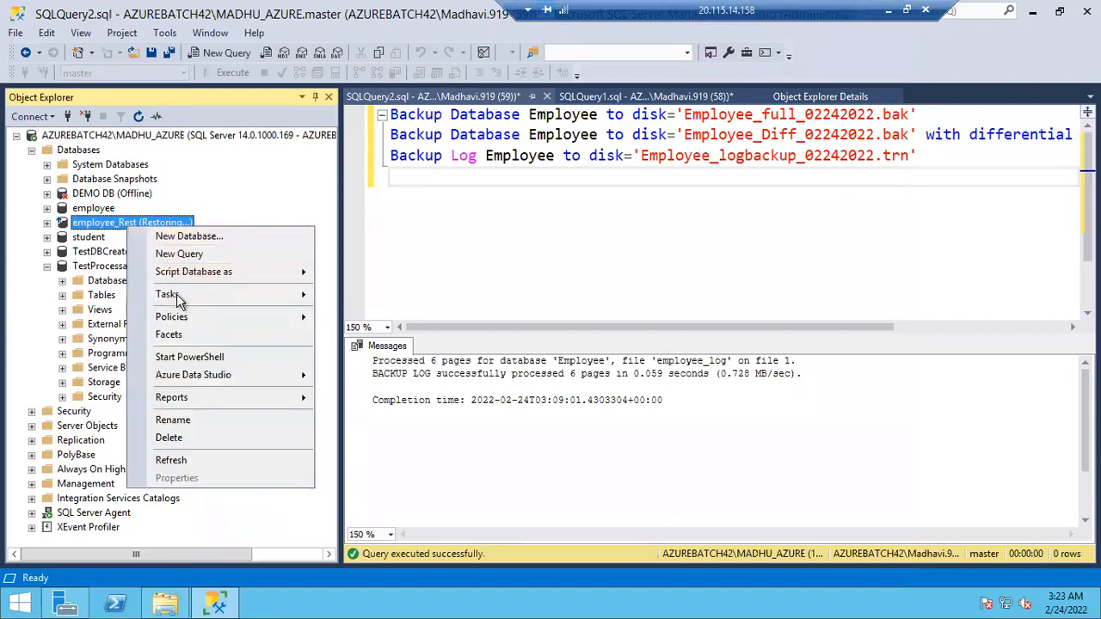
{"action": "mouse_move", "coordinate": [177, 293]}
{"action": "mouse_move", "coordinate": [418, 246]}
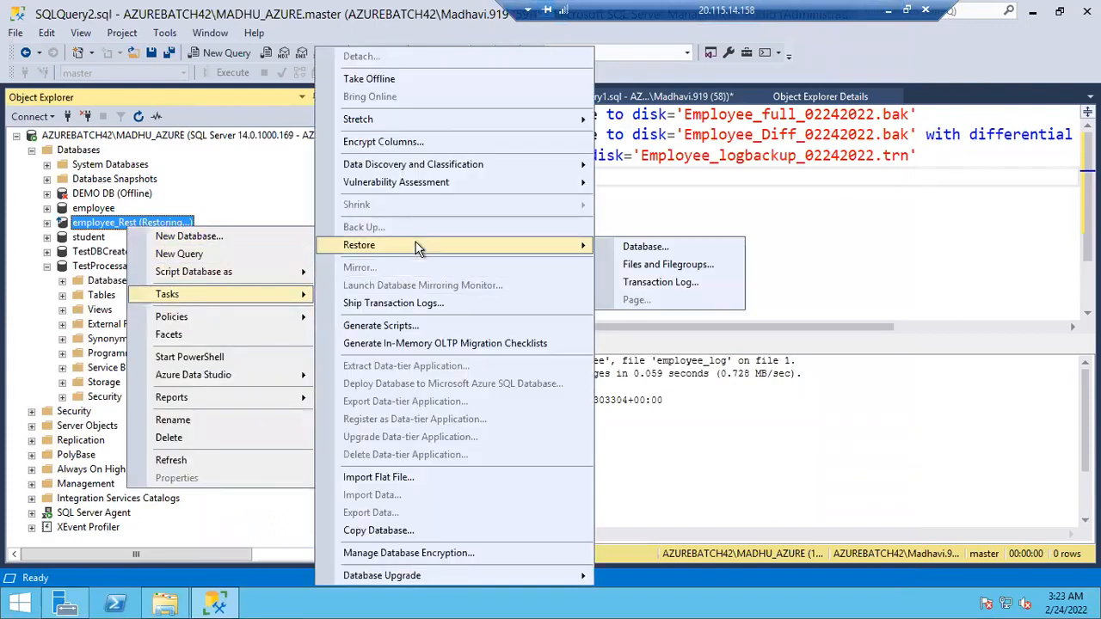
{"action": "left_click", "coordinate": [644, 284]}
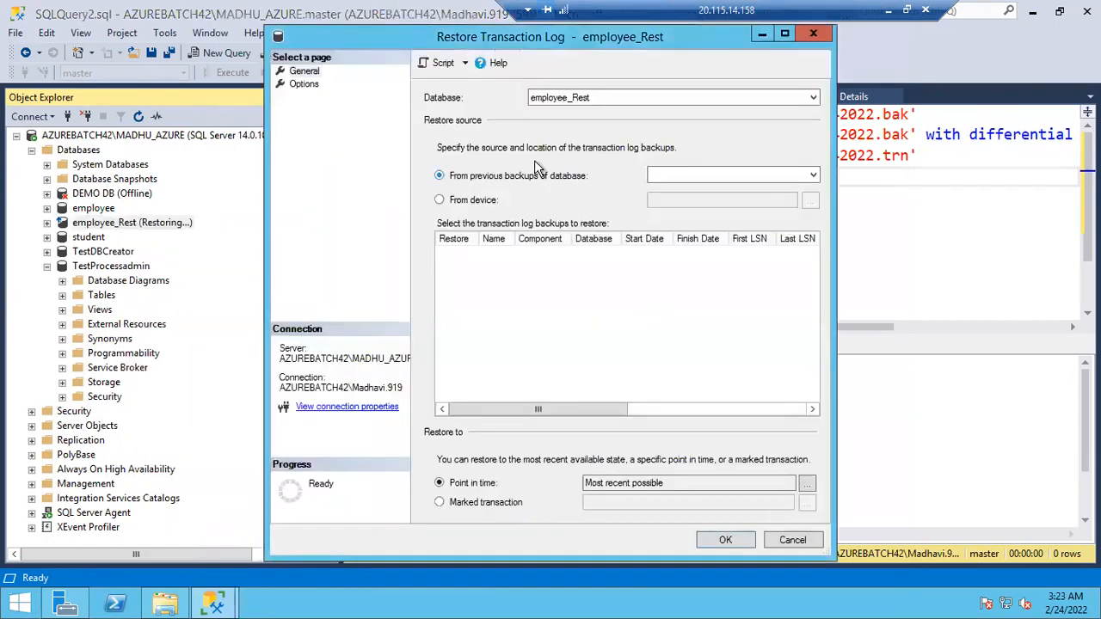
{"action": "left_click", "coordinate": [487, 198]}
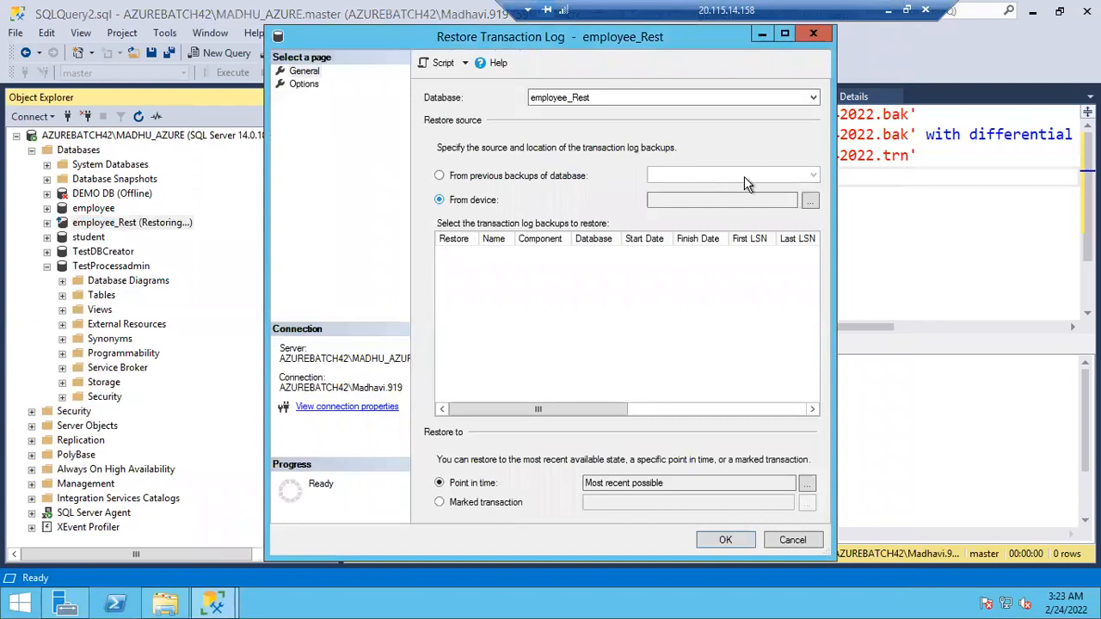
{"action": "left_click", "coordinate": [812, 201]}
{"action": "left_click", "coordinate": [673, 252]}
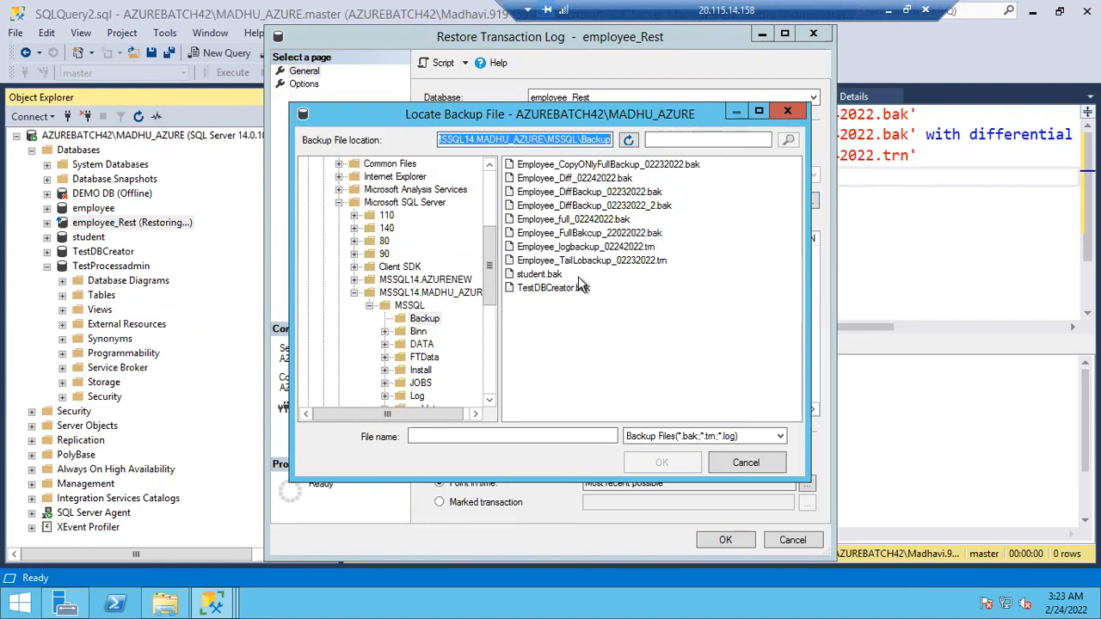
{"action": "double_click", "coordinate": [610, 247]}
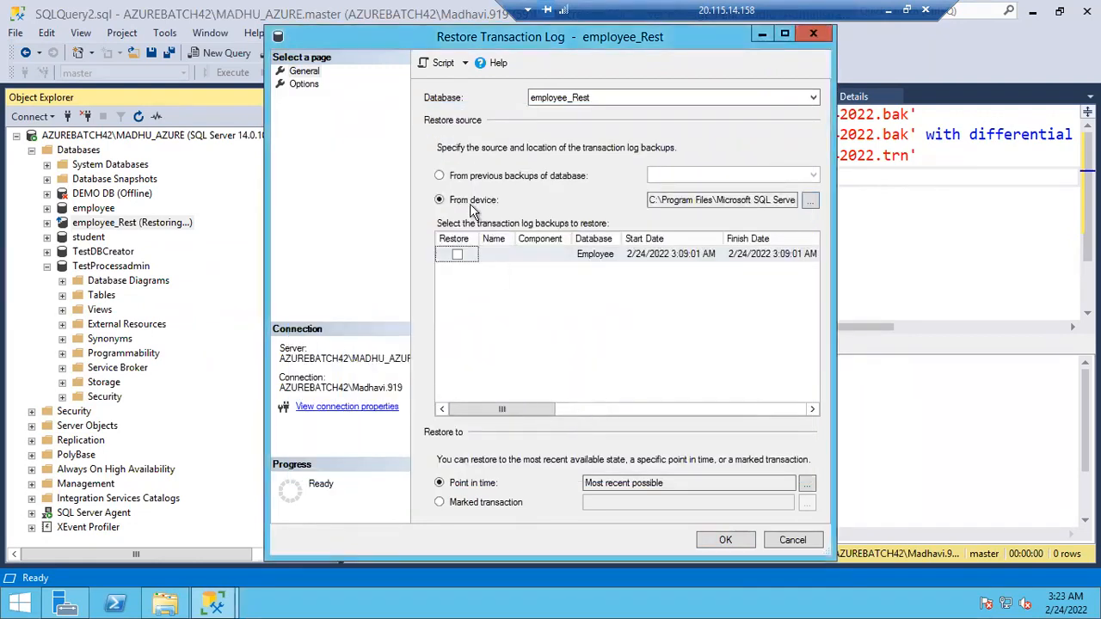
Step: Run the transaction log restore with the RESTORE WITH RECOVERY state and dismiss the completion message
{"action": "left_click", "coordinate": [306, 83]}
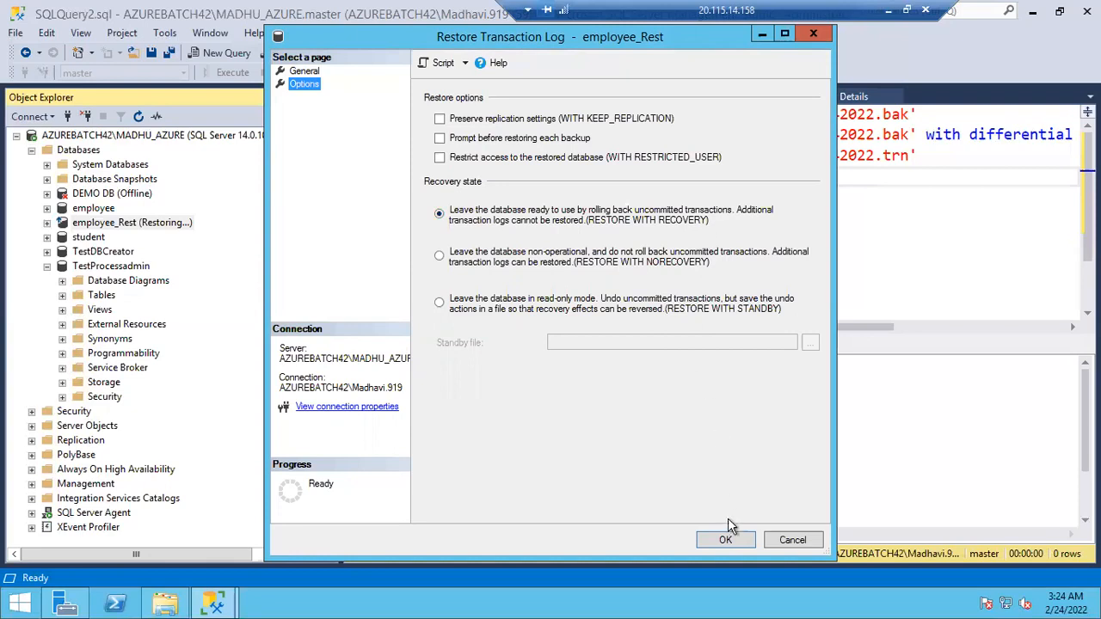
{"action": "left_click", "coordinate": [727, 541]}
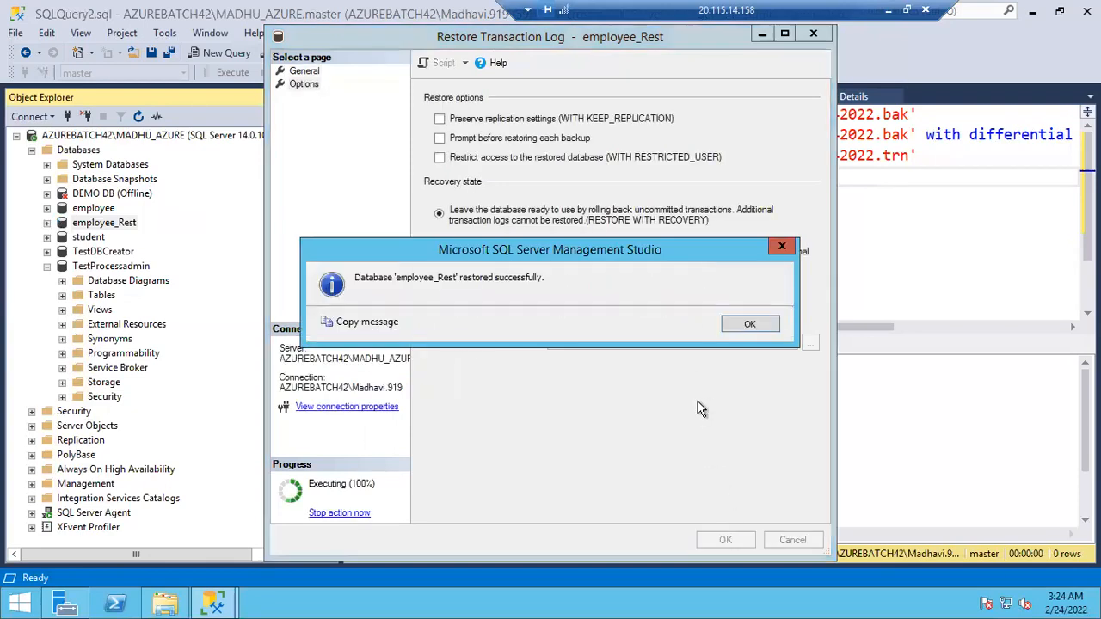
{"action": "left_click", "coordinate": [751, 326]}
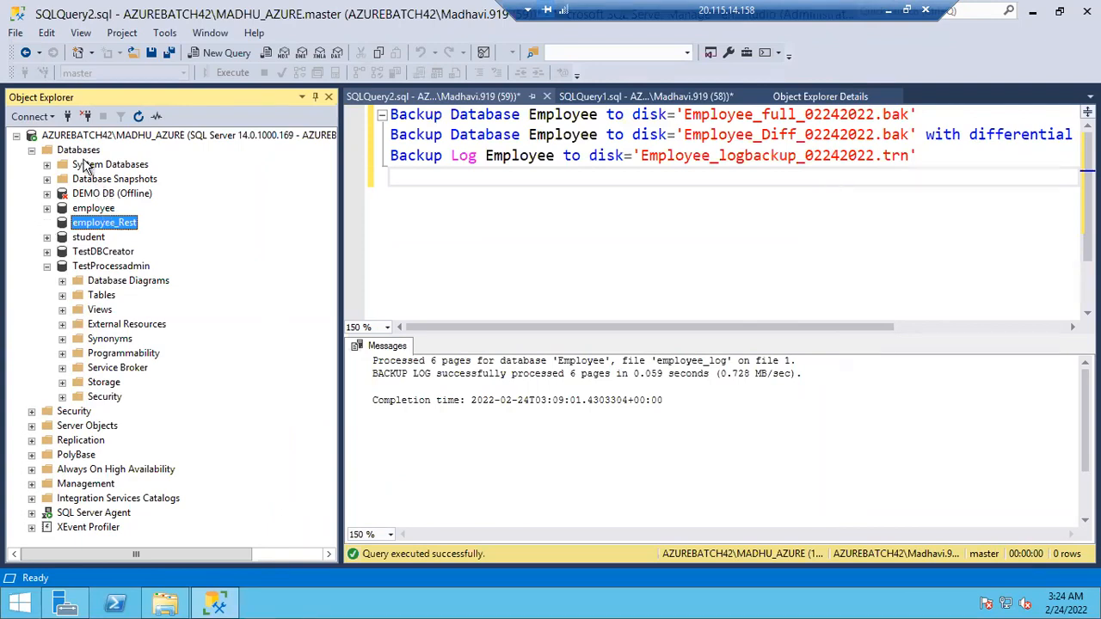
Step: Refresh the Databases folder, check the dbo.employ_details table among employee_Rest's tables, and collapse the database
{"action": "left_click", "coordinate": [78, 150]}
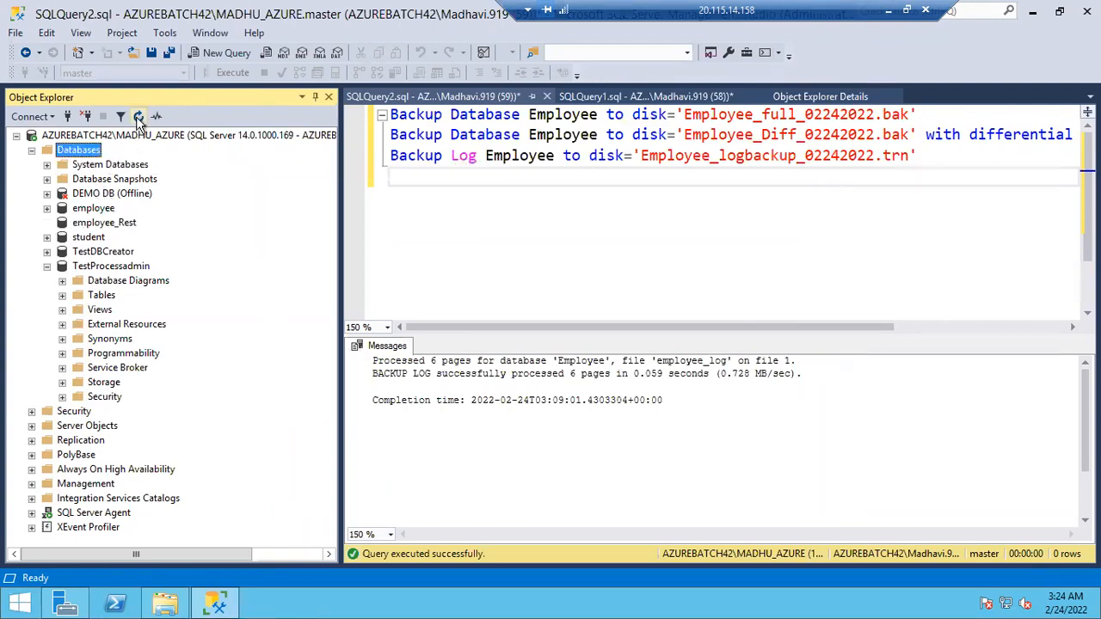
{"action": "left_click", "coordinate": [139, 117]}
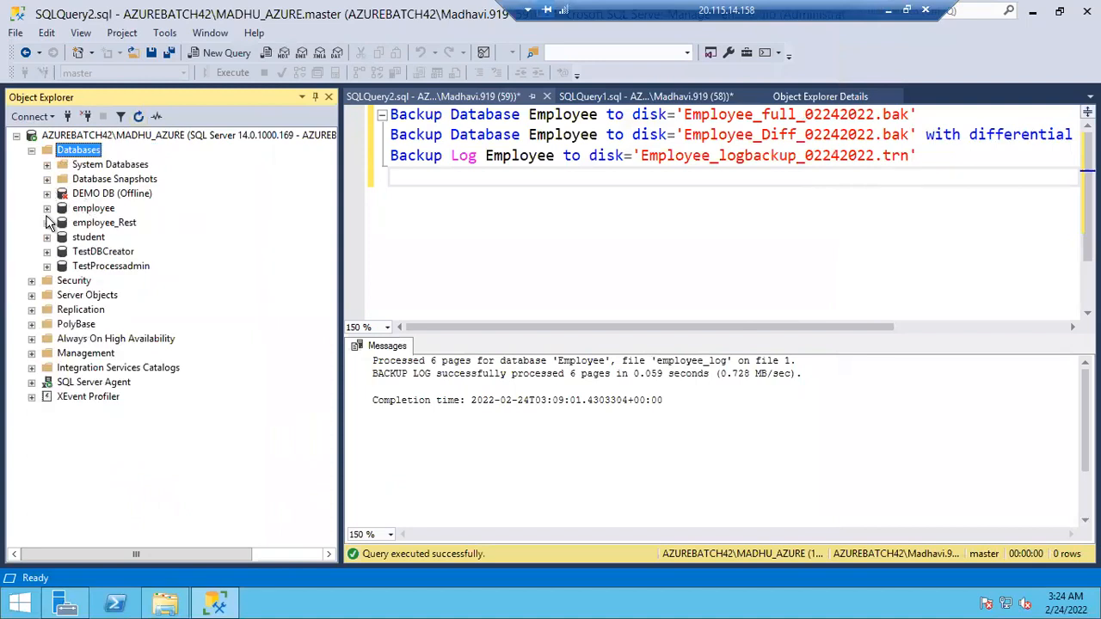
{"action": "left_click", "coordinate": [48, 223]}
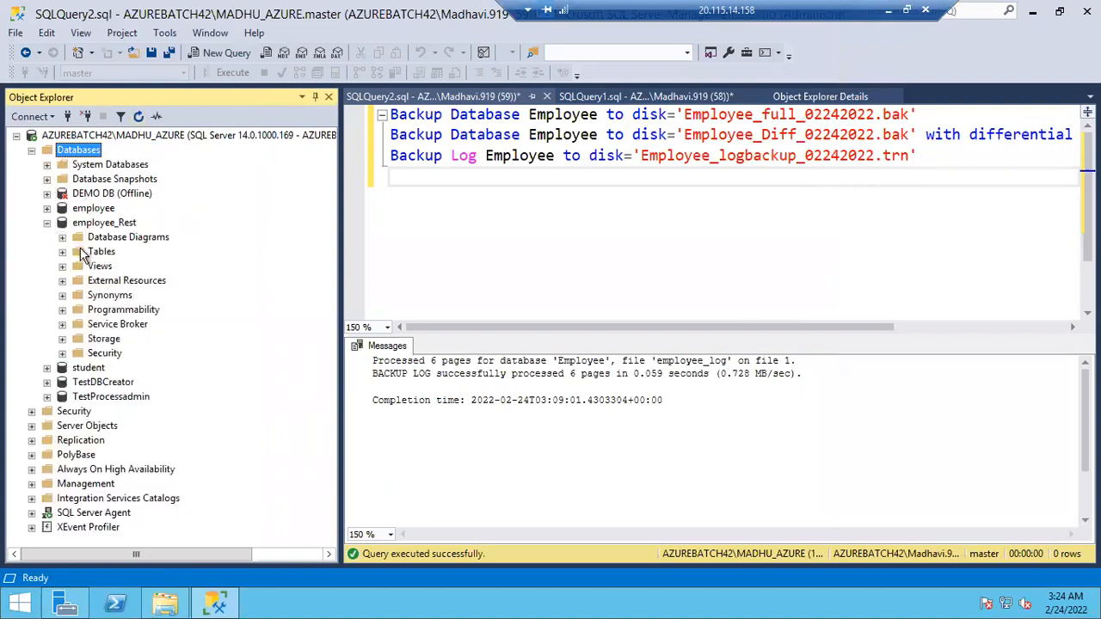
{"action": "left_click", "coordinate": [62, 252]}
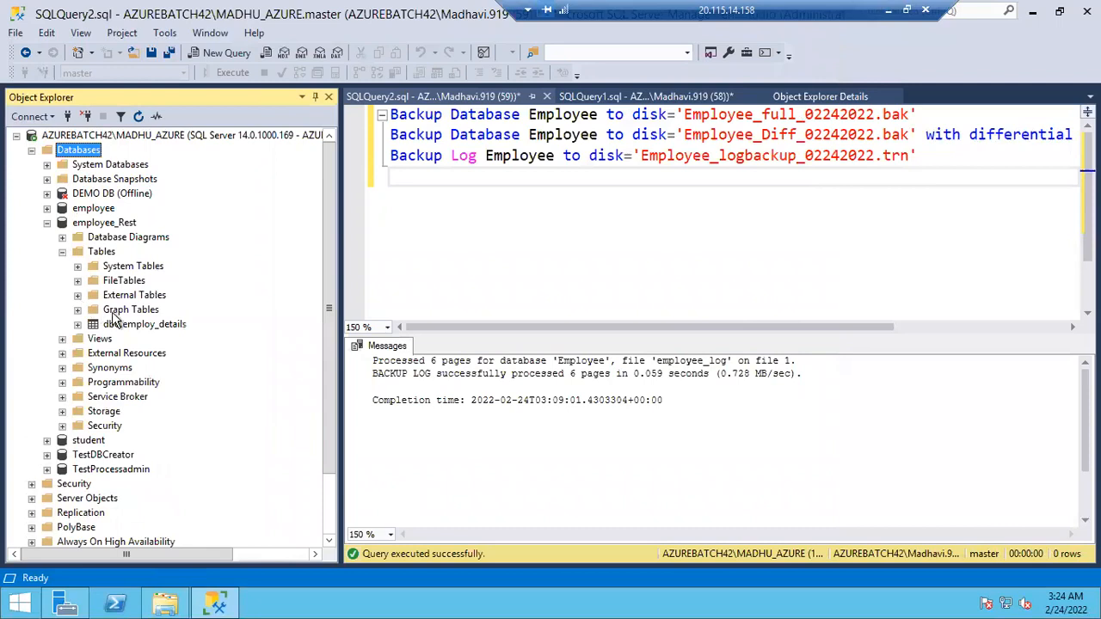
{"action": "left_click", "coordinate": [124, 325]}
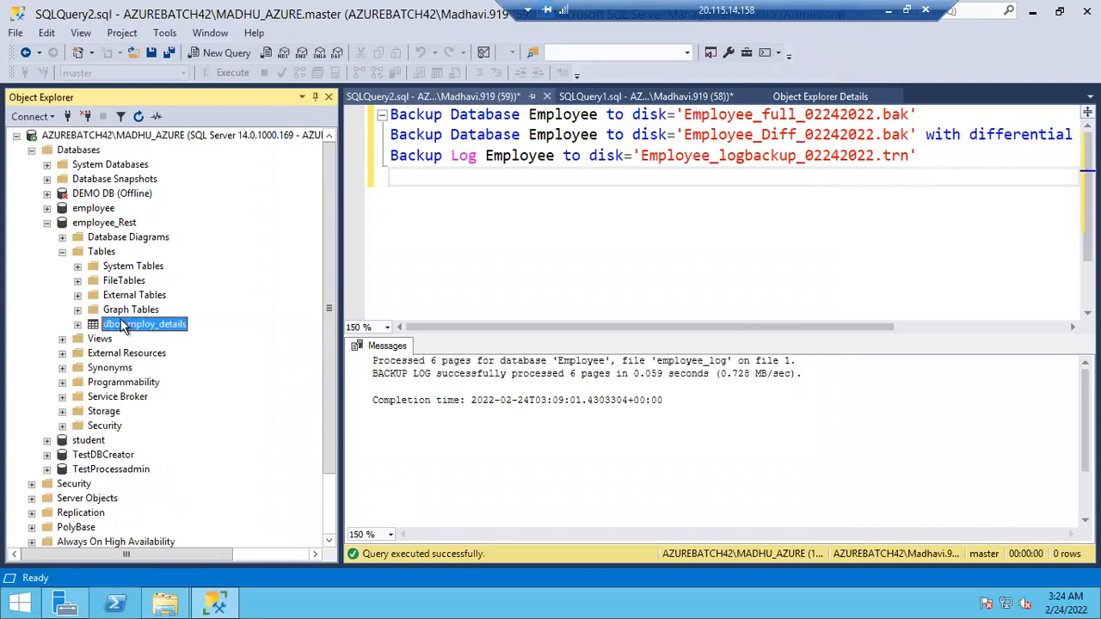
{"action": "left_click", "coordinate": [47, 222]}
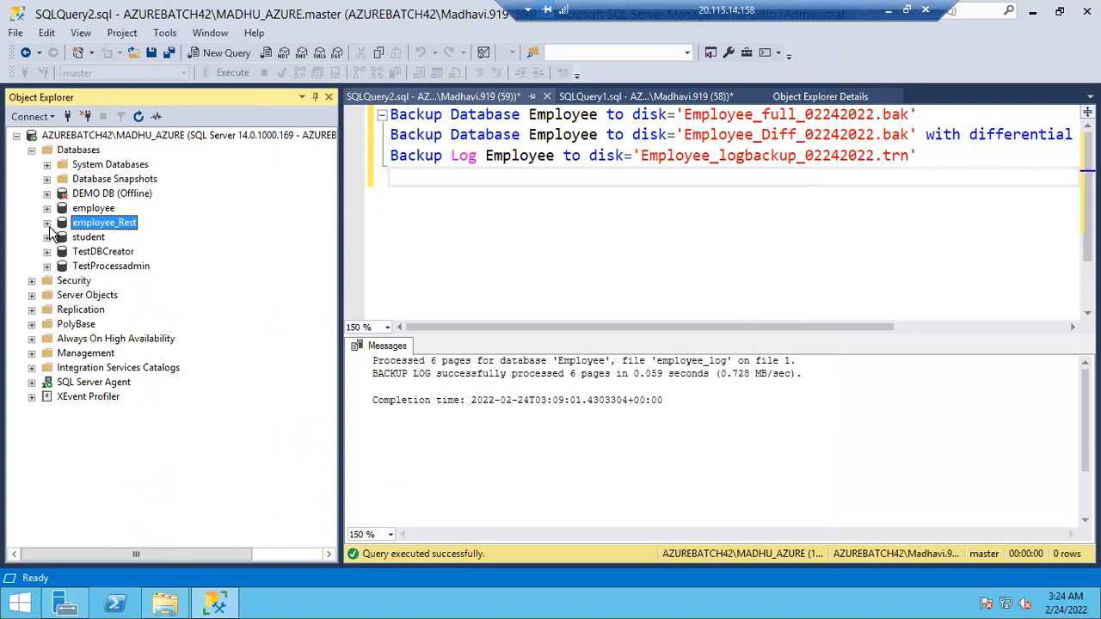
Step: Start a database restore from the Databases folder with a device as the source and open the backup file browser
{"action": "right_click", "coordinate": [76, 152]}
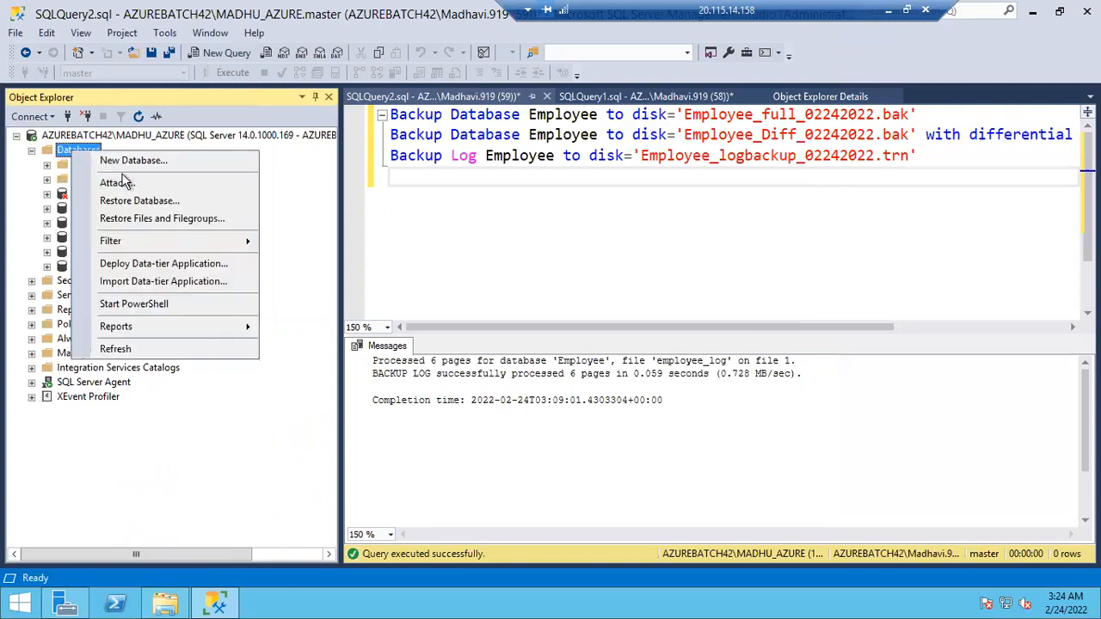
{"action": "left_click", "coordinate": [134, 201]}
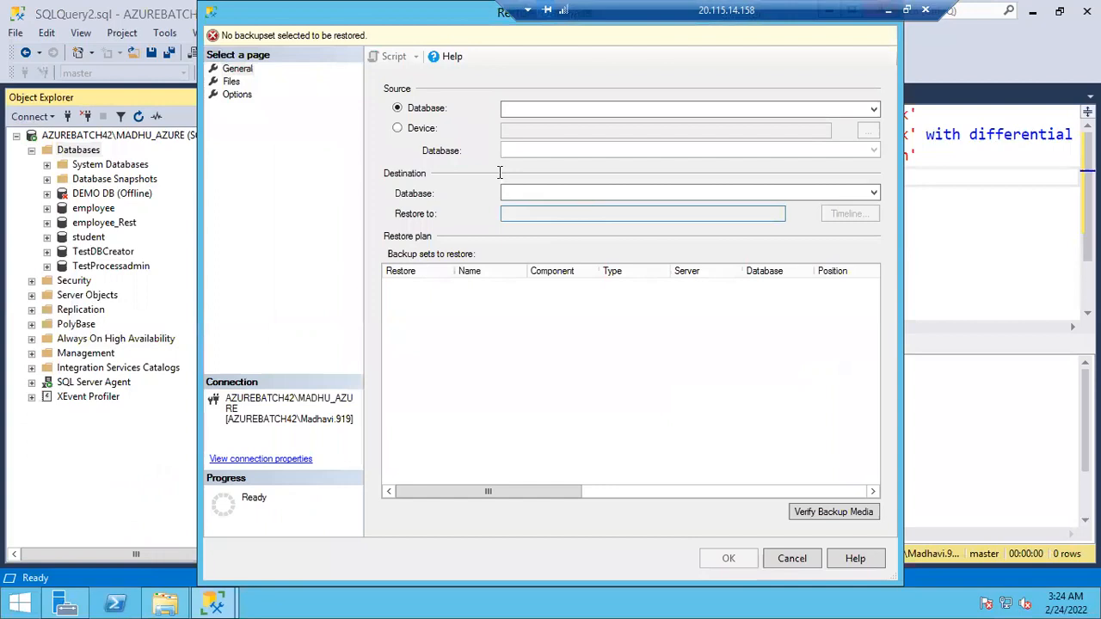
{"action": "left_click", "coordinate": [410, 131]}
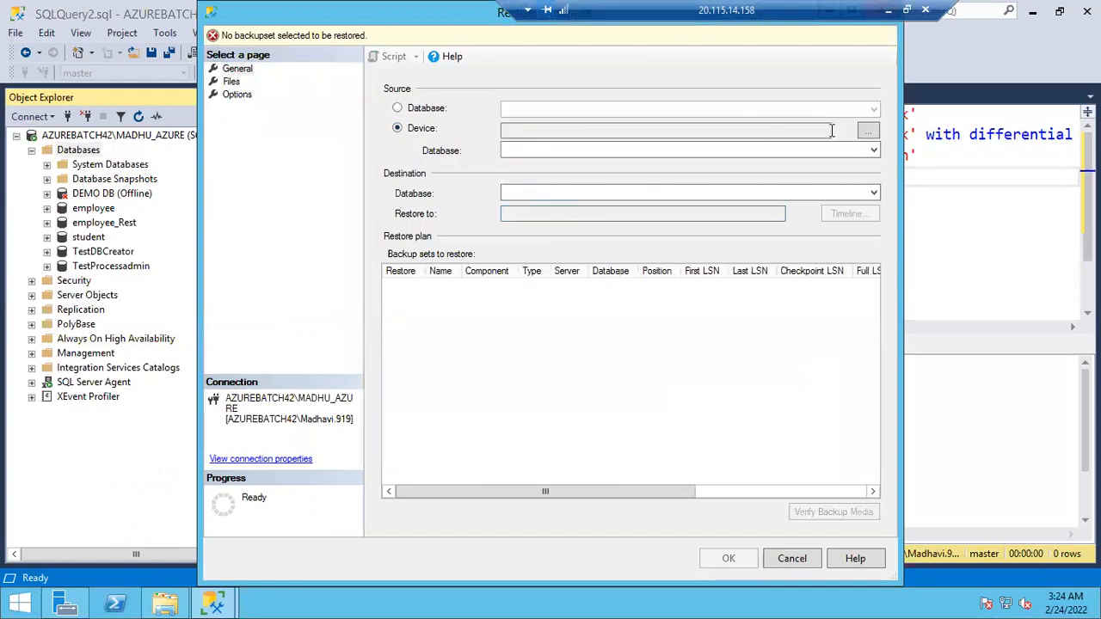
{"action": "left_click", "coordinate": [869, 131]}
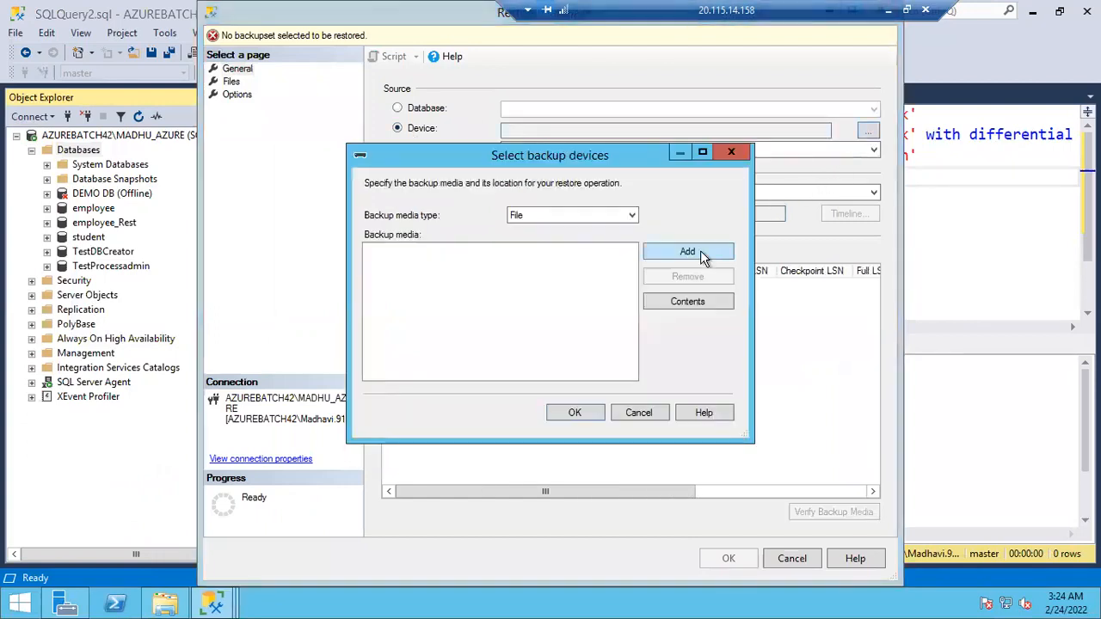
{"action": "left_click", "coordinate": [700, 251]}
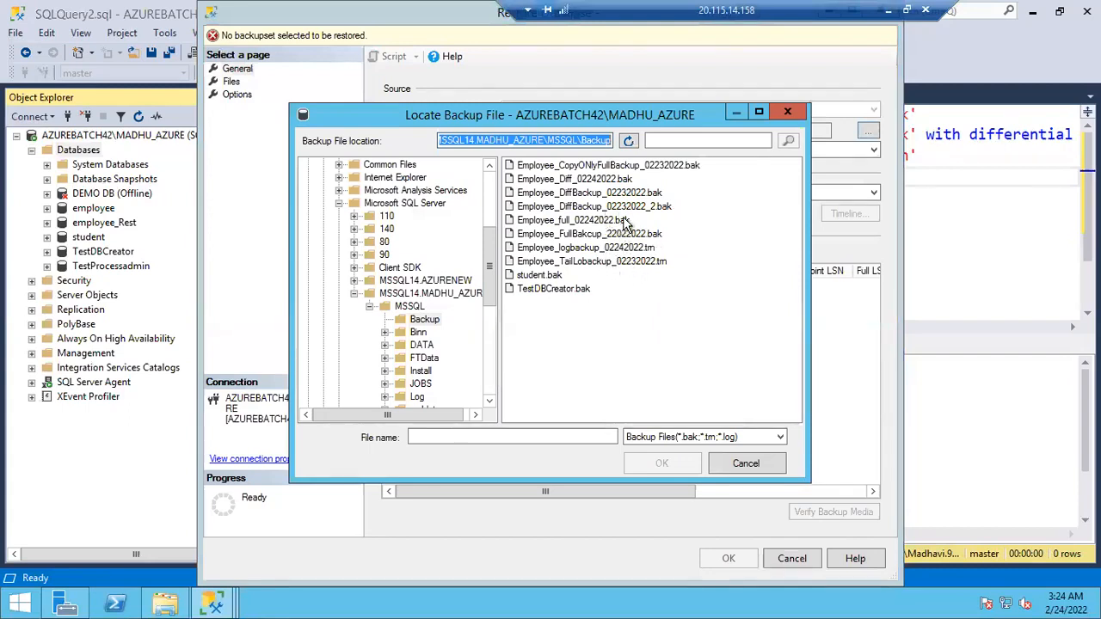
{"action": "left_click", "coordinate": [590, 222]}
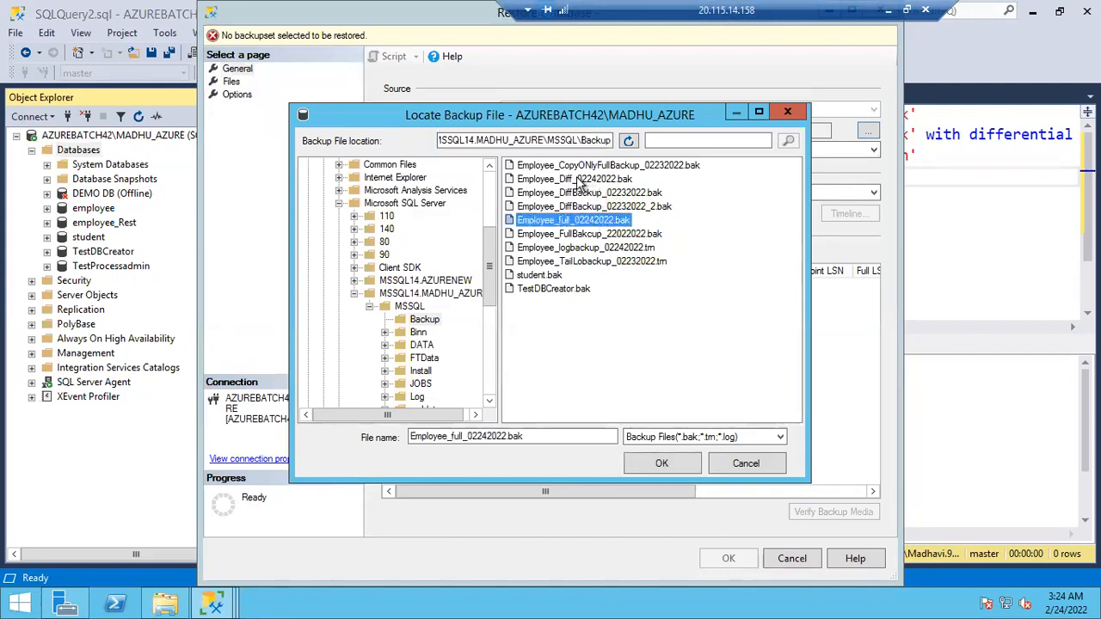
{"action": "left_click", "coordinate": [578, 180], "text": "ctrl"}
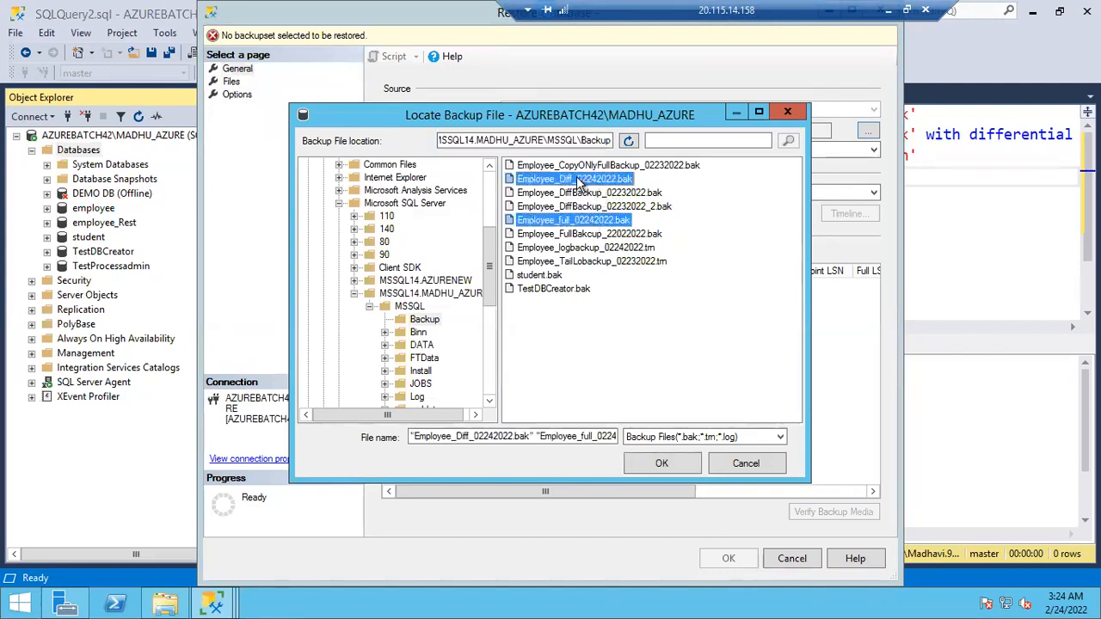
{"action": "left_click", "coordinate": [602, 249], "text": "ctrl"}
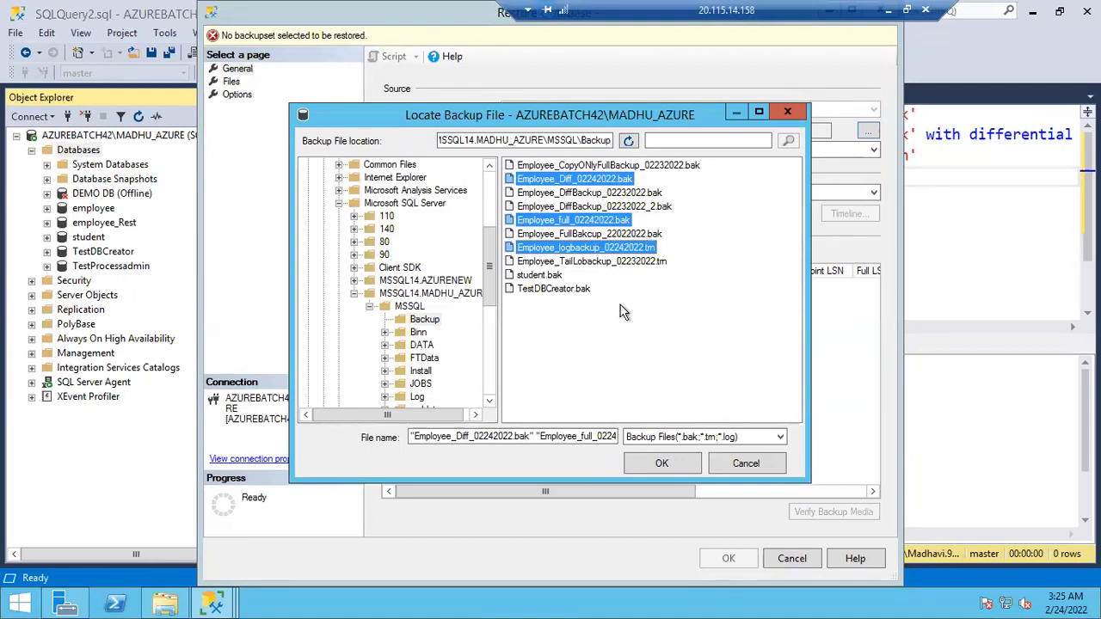
{"action": "left_click", "coordinate": [607, 220]}
{"action": "left_click", "coordinate": [601, 179]}
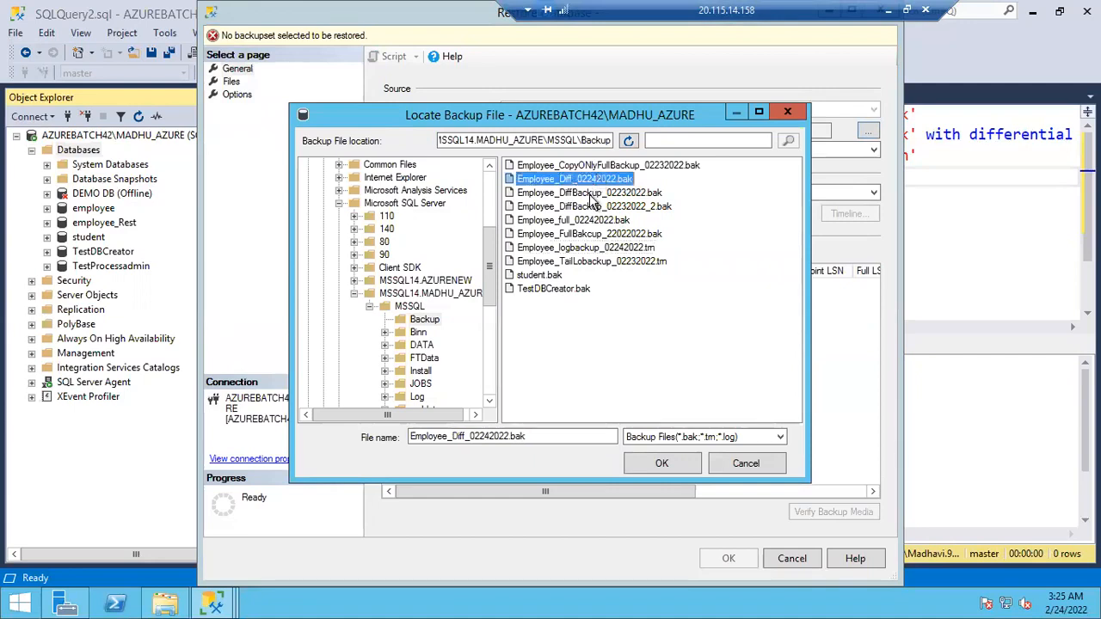
{"action": "left_click", "coordinate": [590, 196]}
{"action": "left_click", "coordinate": [592, 236]}
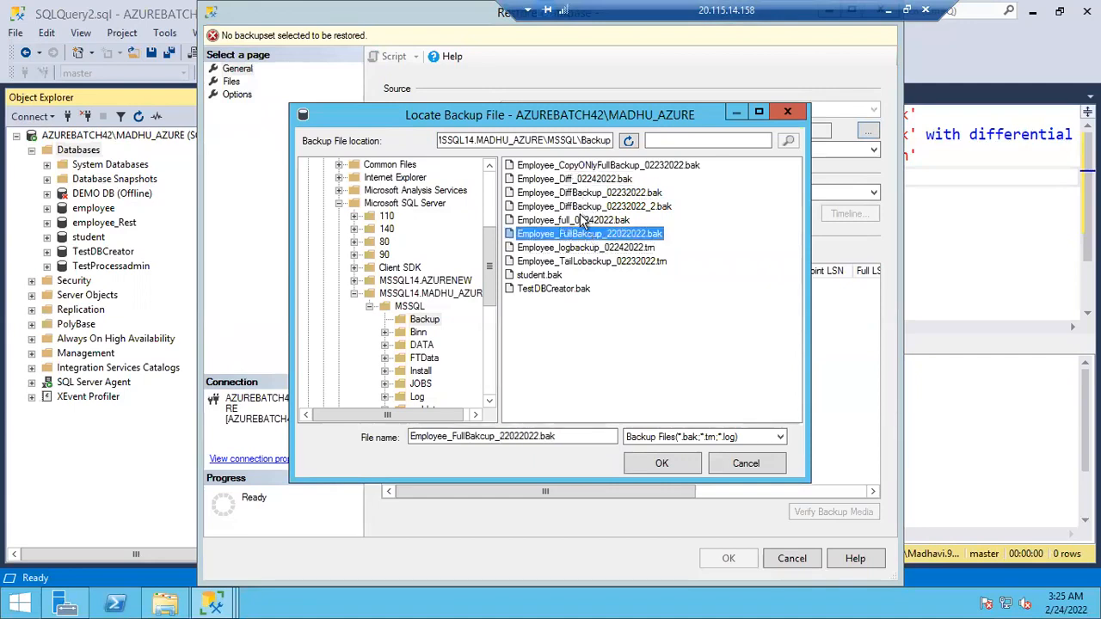
Step: Add Employee_full_02242022.bak, Employee_Diff_02242022.bak and Employee_logbackup_02242022.trn together as the restore's backup media
{"action": "left_click", "coordinate": [585, 222]}
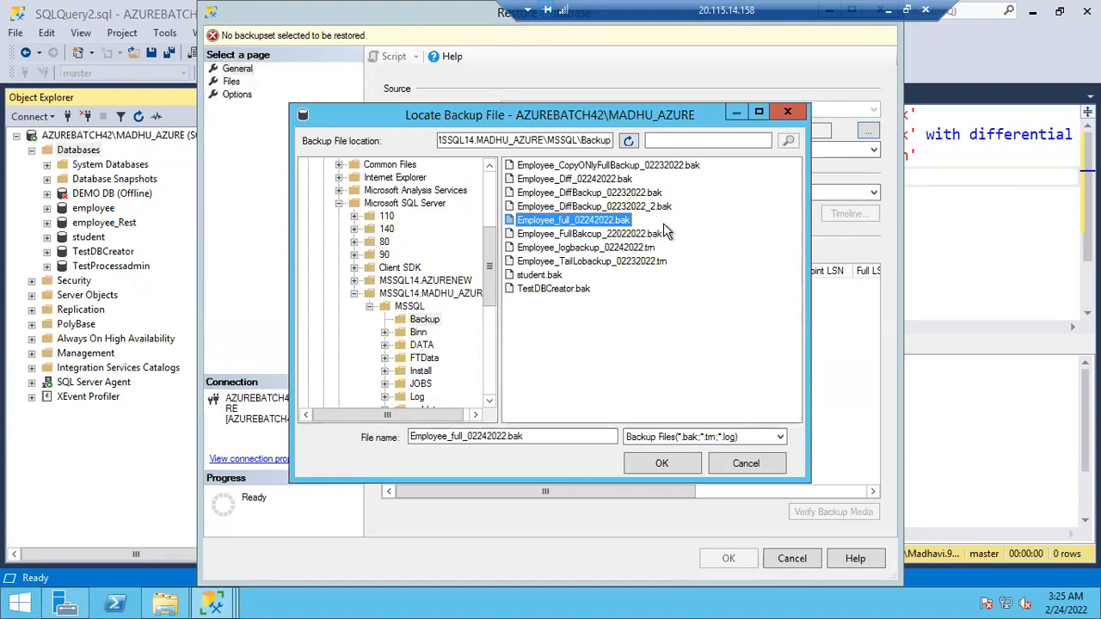
{"action": "left_click", "coordinate": [581, 181], "text": "ctrl"}
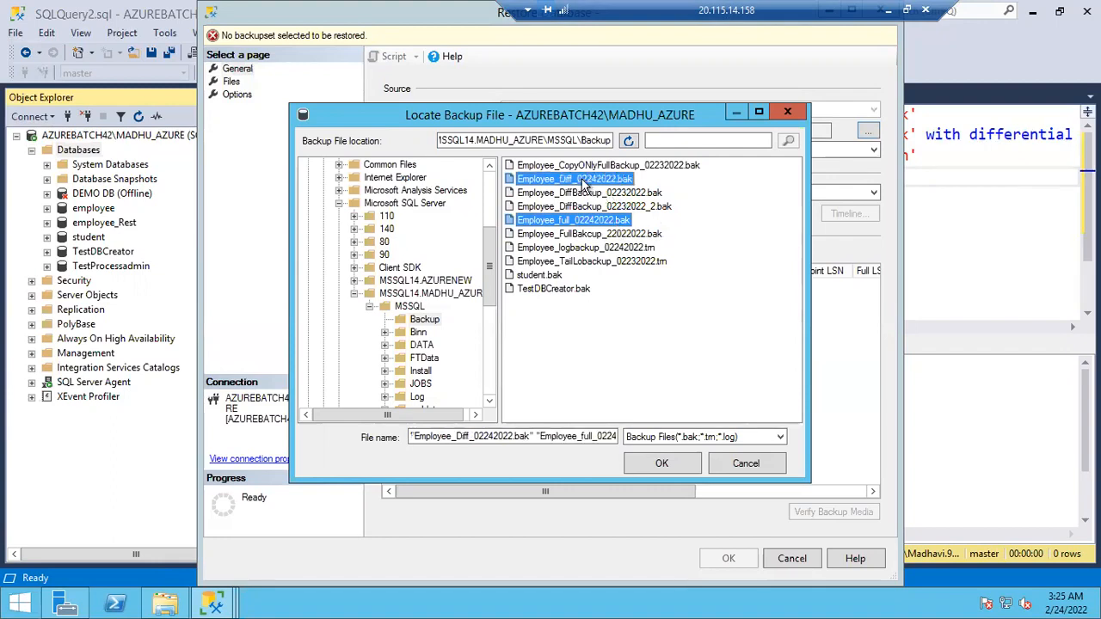
{"action": "left_click", "coordinate": [578, 249], "text": "ctrl"}
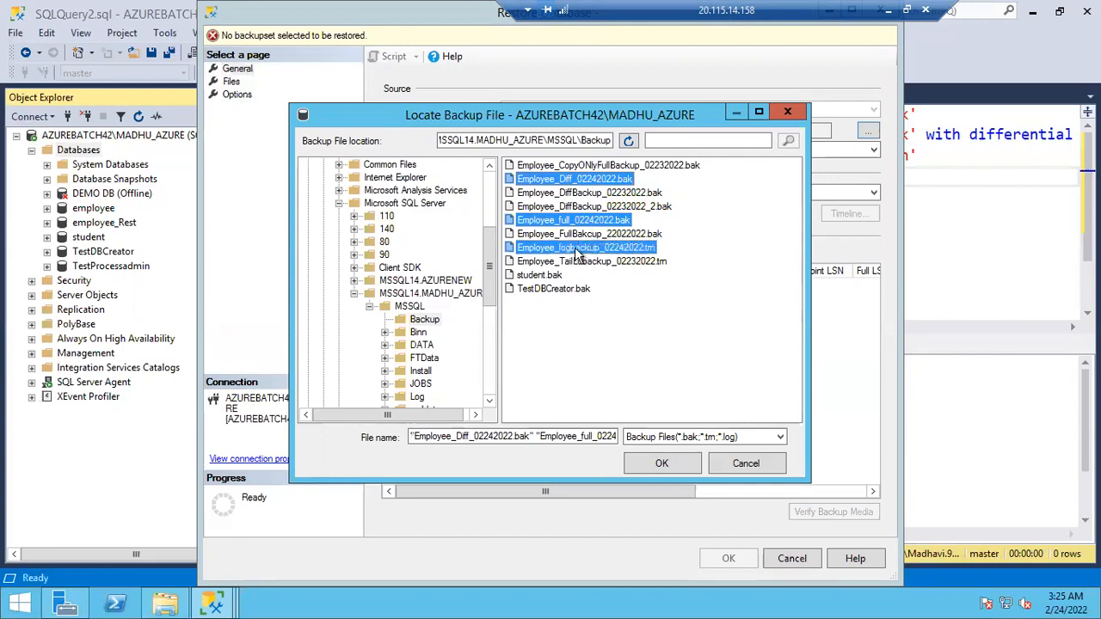
{"action": "left_click", "coordinate": [663, 463]}
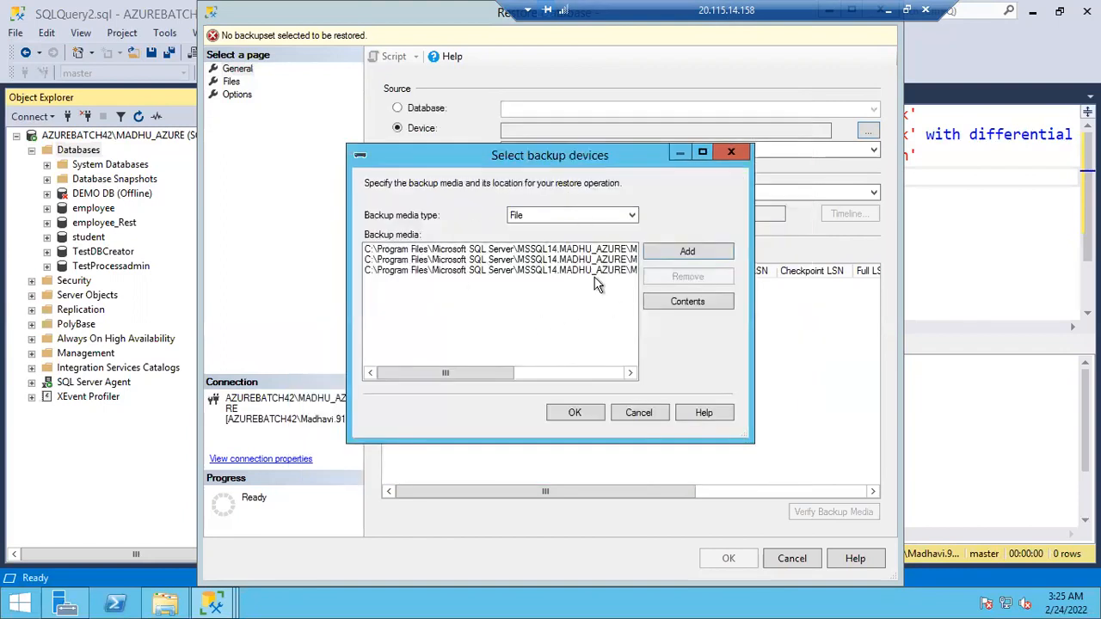
{"action": "left_click", "coordinate": [576, 413]}
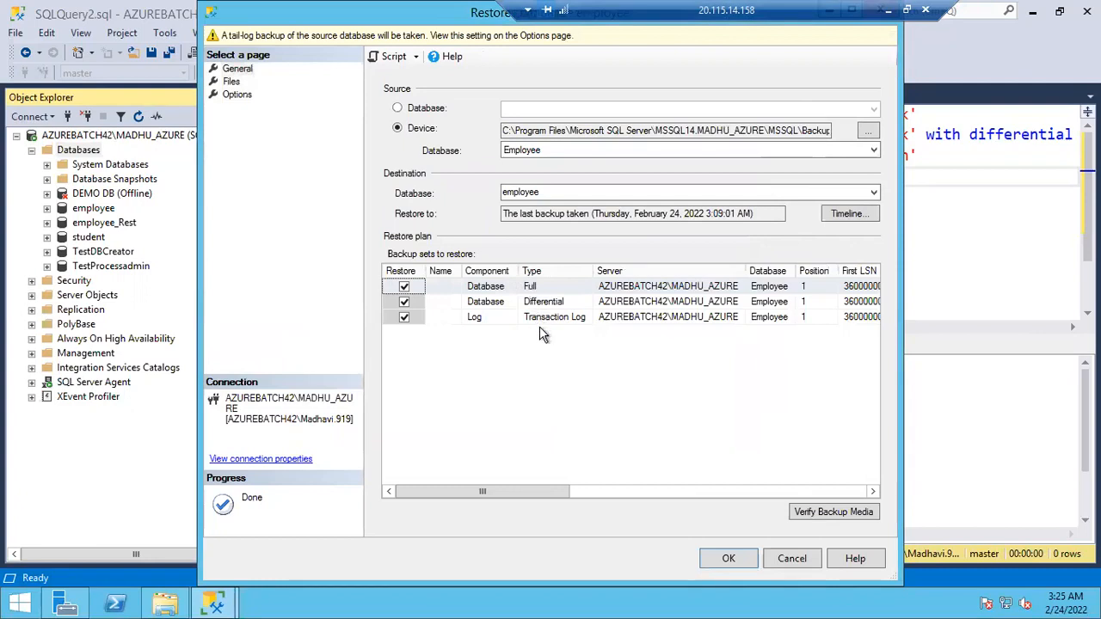
Step: Set the restore's destination database name to employee_Demo
{"action": "left_click", "coordinate": [546, 191]}
{"action": "left_click", "coordinate": [547, 191]}
{"action": "type", "text": "_Demo"}
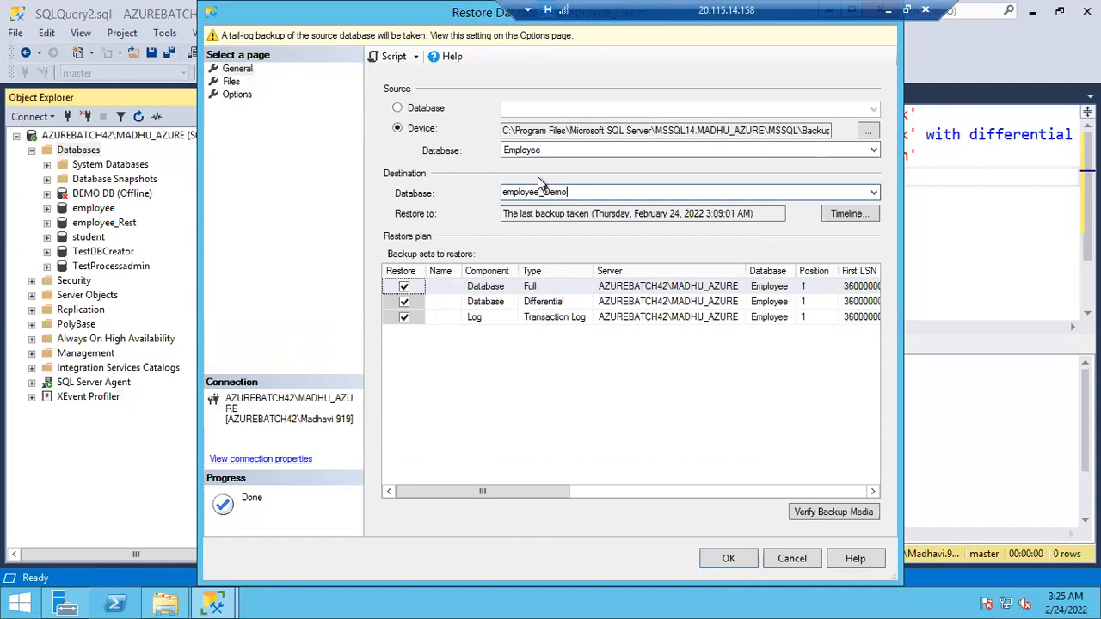
Step: Enable relocating all files to folder, and add _Demo after employee in the restored data and log file names
{"action": "left_click", "coordinate": [231, 82]}
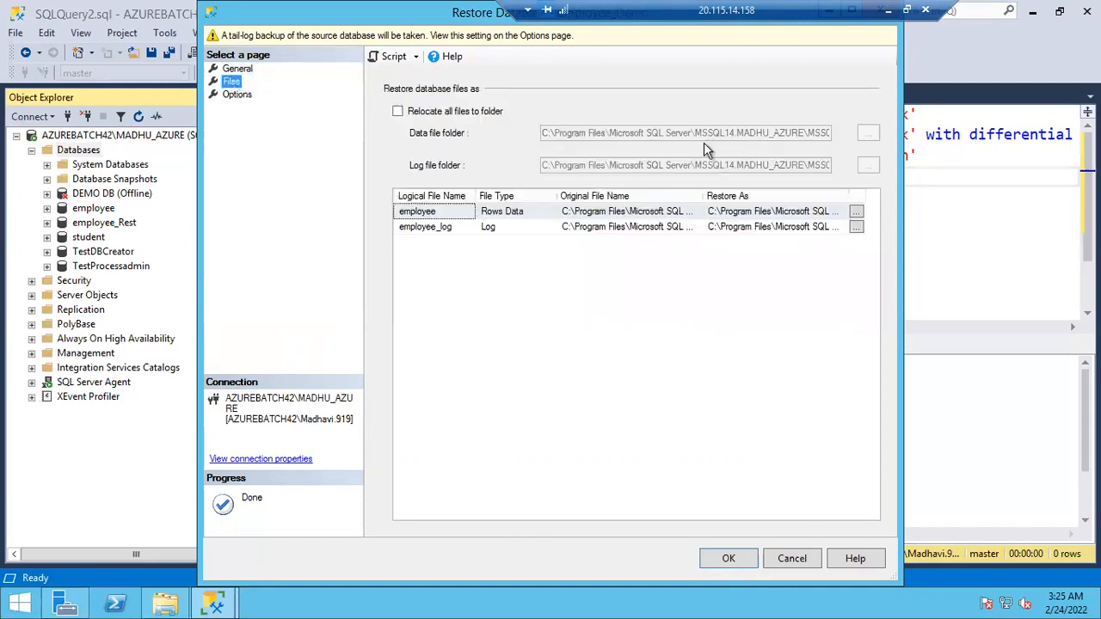
{"action": "double_click", "coordinate": [335, 23]}
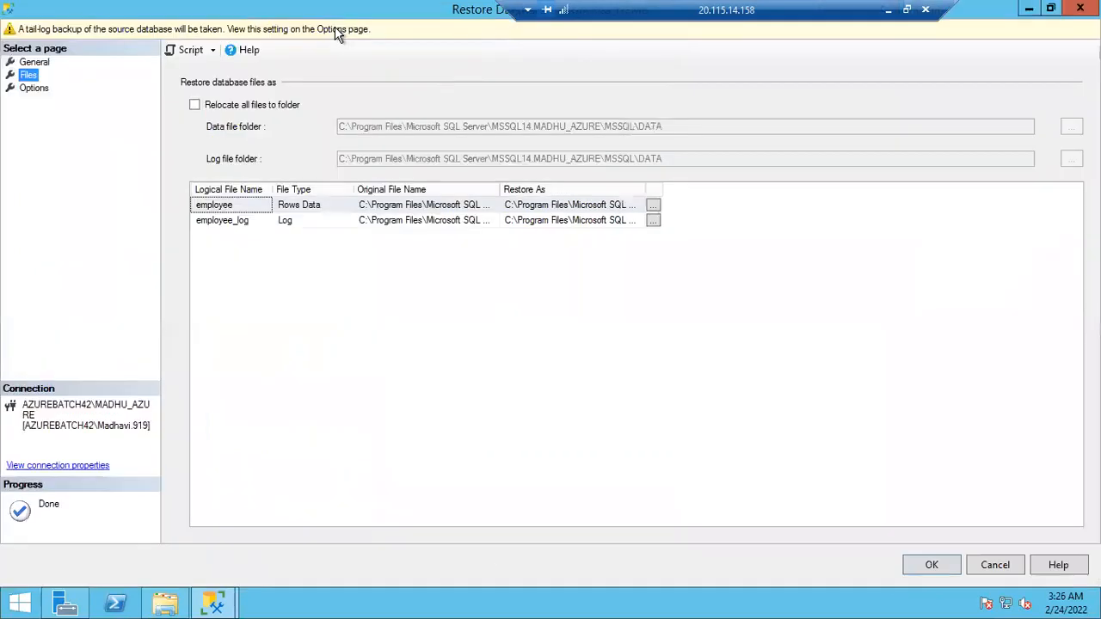
{"action": "double_click", "coordinate": [648, 191]}
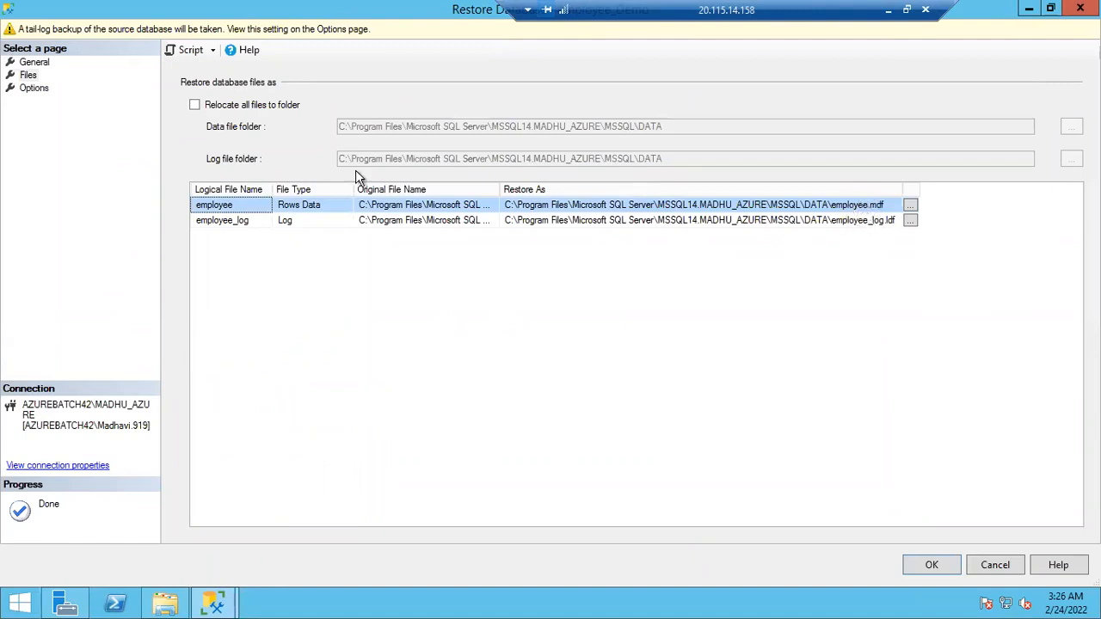
{"action": "left_click", "coordinate": [197, 105]}
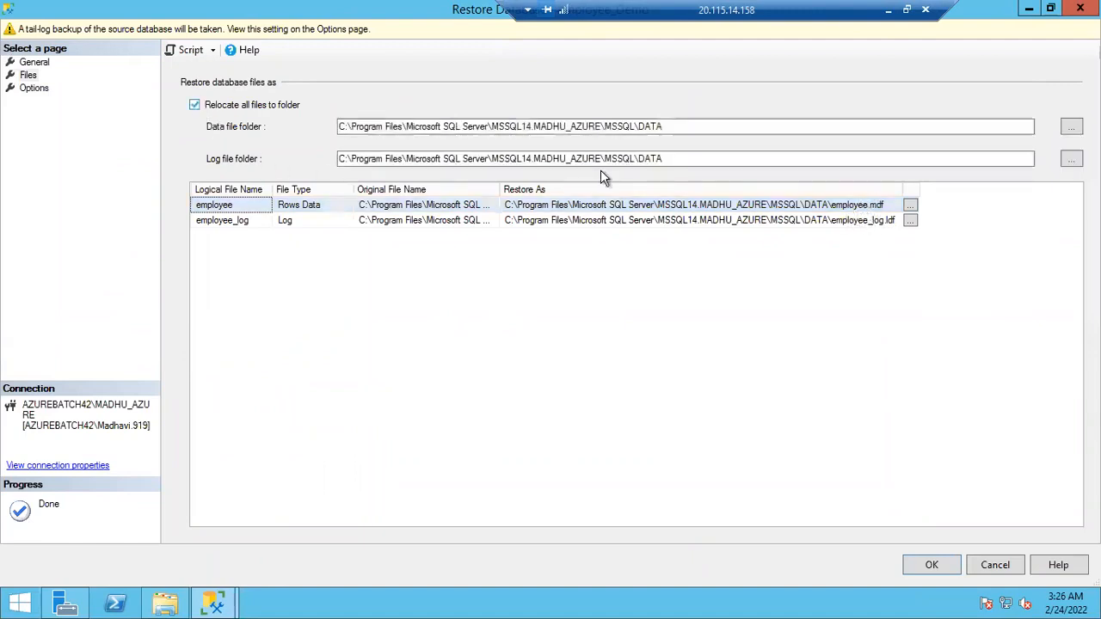
{"action": "left_click", "coordinate": [868, 206]}
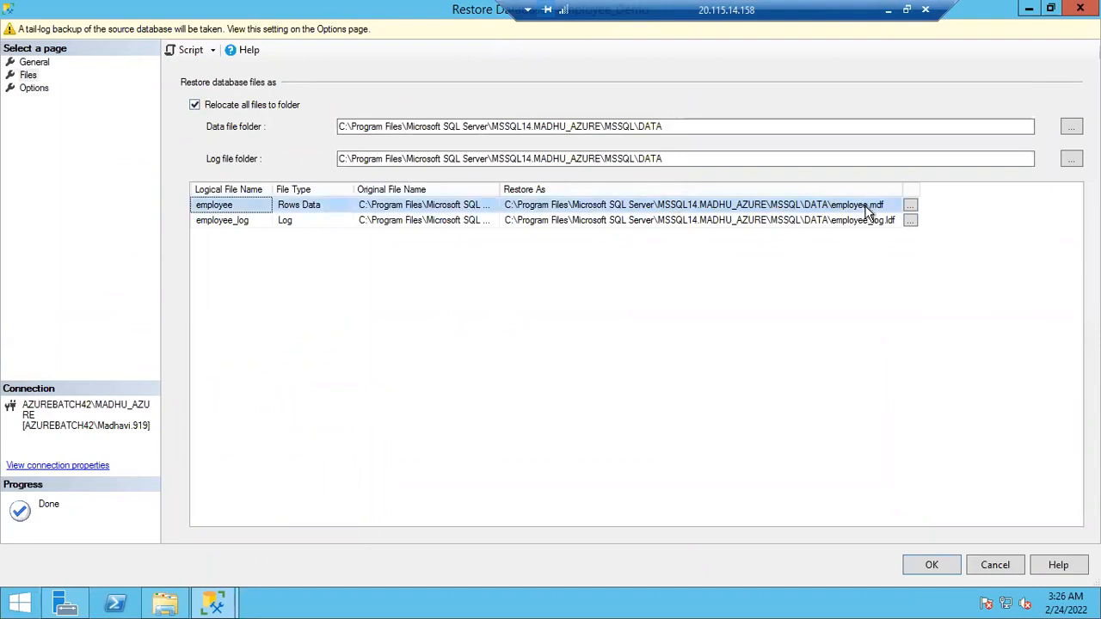
{"action": "type", "text": "_Dem"}
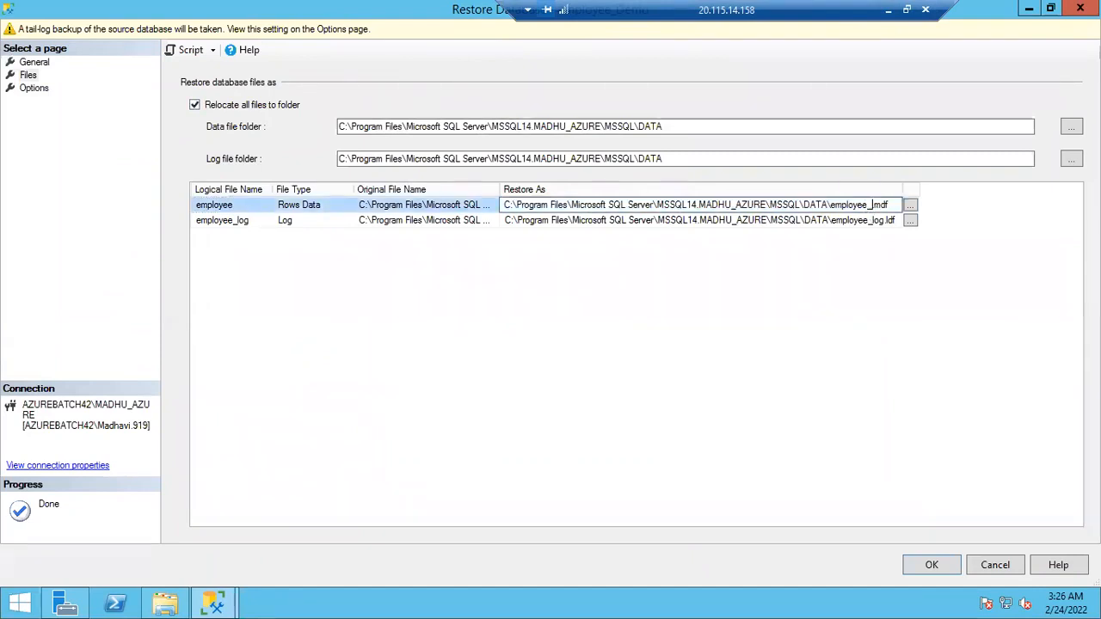
{"action": "left_click", "coordinate": [868, 221]}
{"action": "type", "text": "_Demo_"}
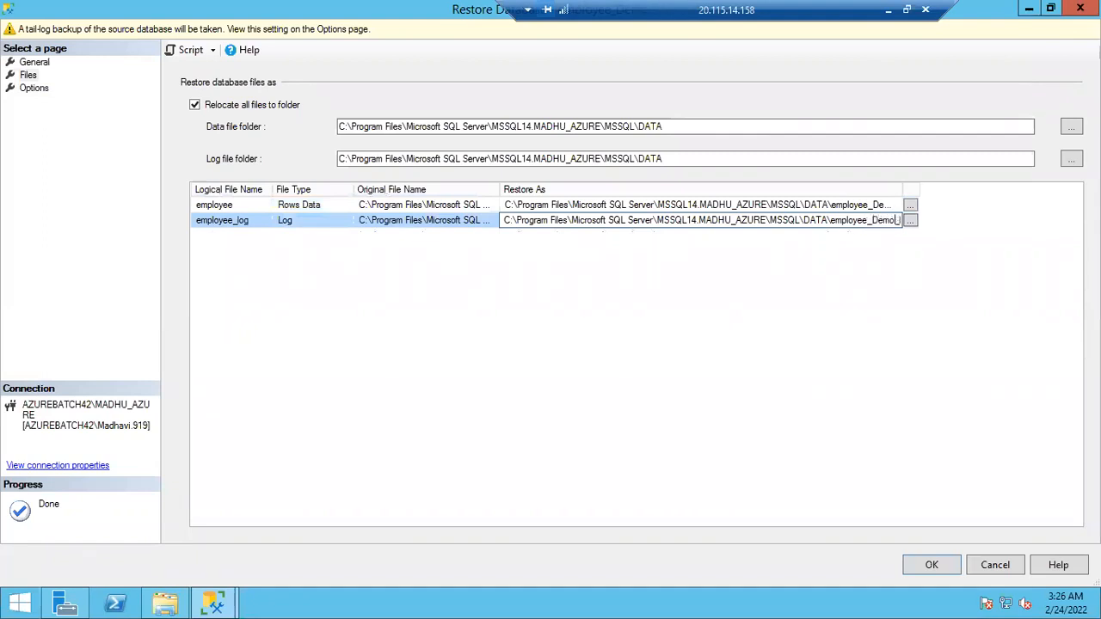
Step: Run the employee_Demo restore WITH RECOVERY and without a tail-log backup, and dismiss the completion message
{"action": "left_click", "coordinate": [33, 88]}
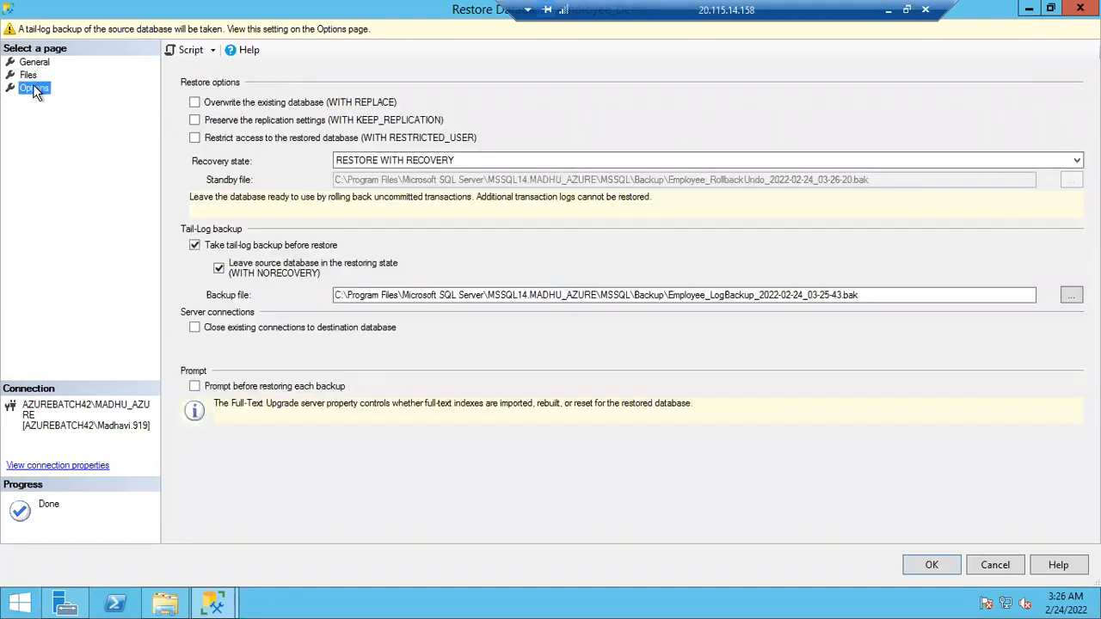
{"action": "left_click", "coordinate": [196, 246]}
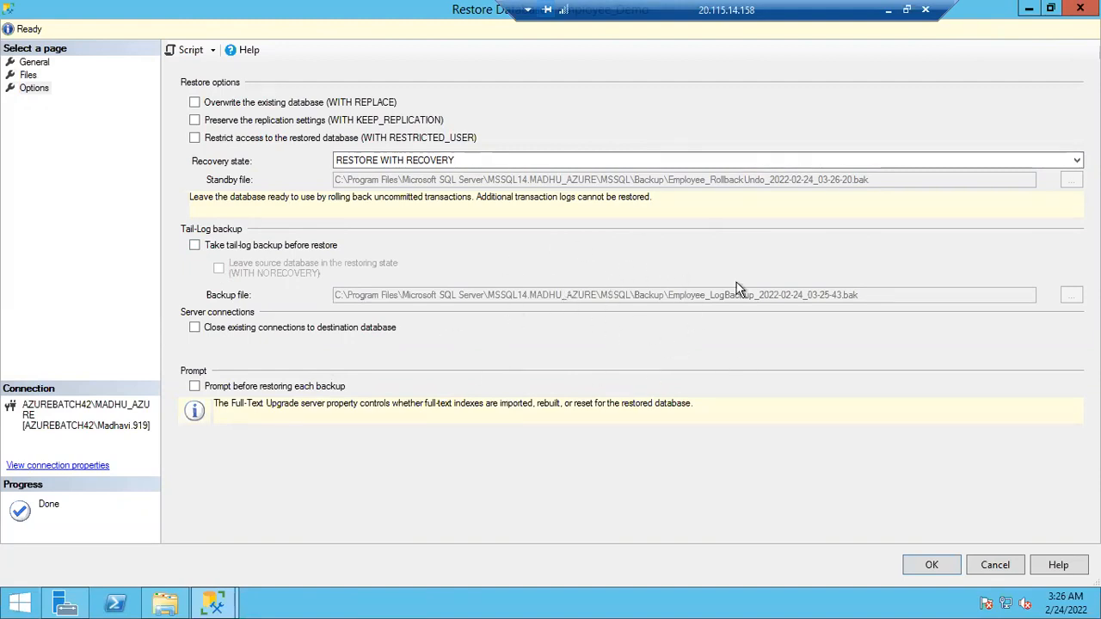
{"action": "left_click", "coordinate": [929, 568]}
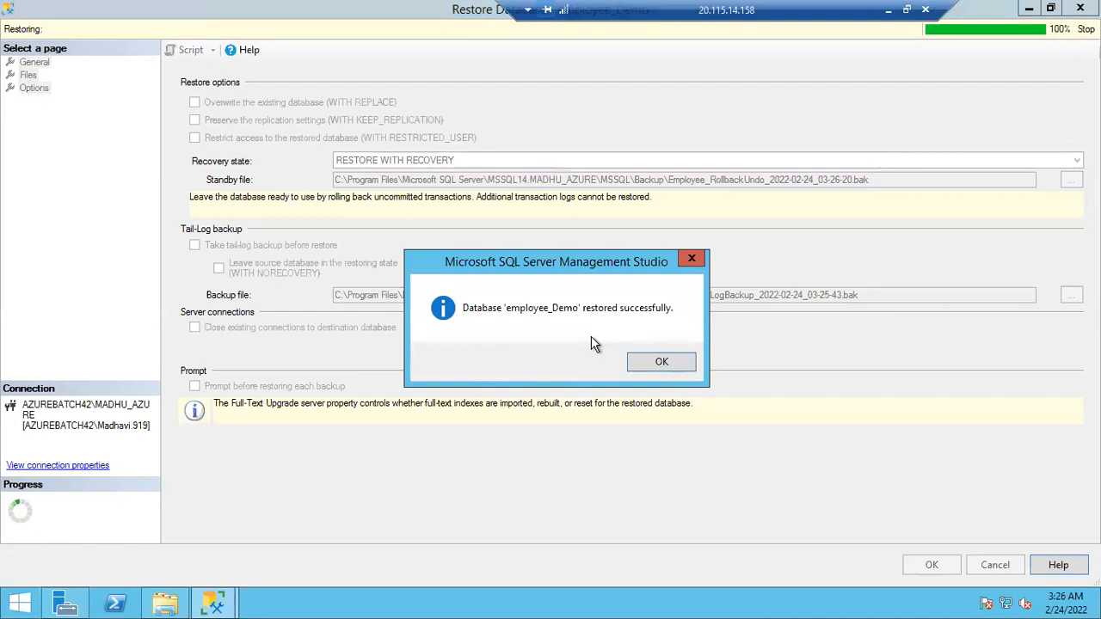
{"action": "left_click", "coordinate": [686, 365]}
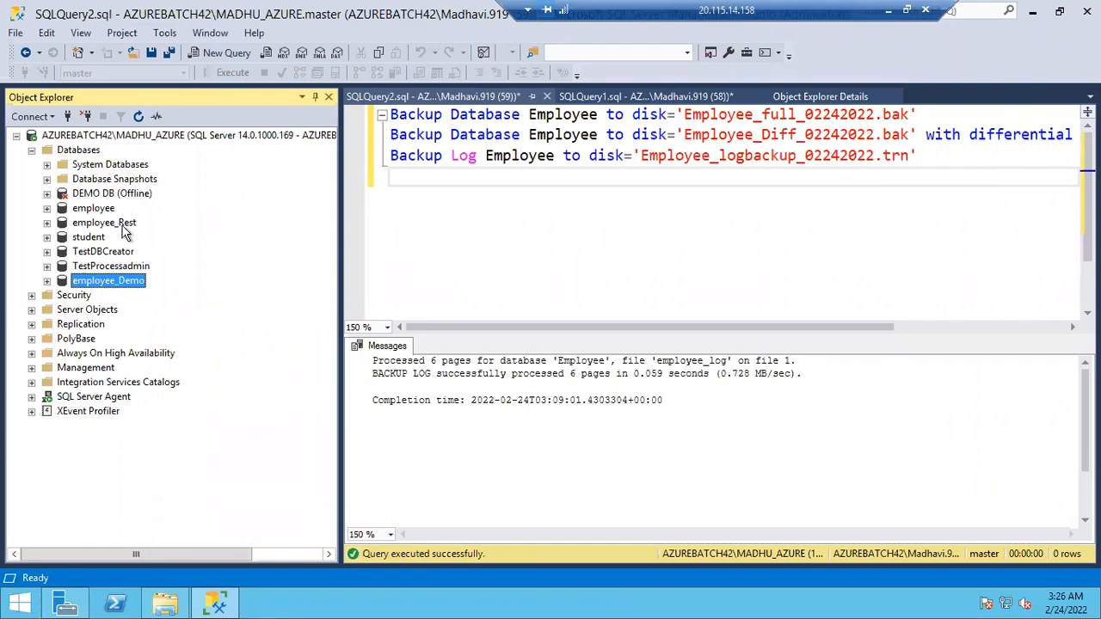
Step: Start another database restore from device, using Employee_full_02242022.bak, Employee_Diff_02242022.bak and Employee_logbackup_02242022.trn as its source files
{"action": "right_click", "coordinate": [86, 153]}
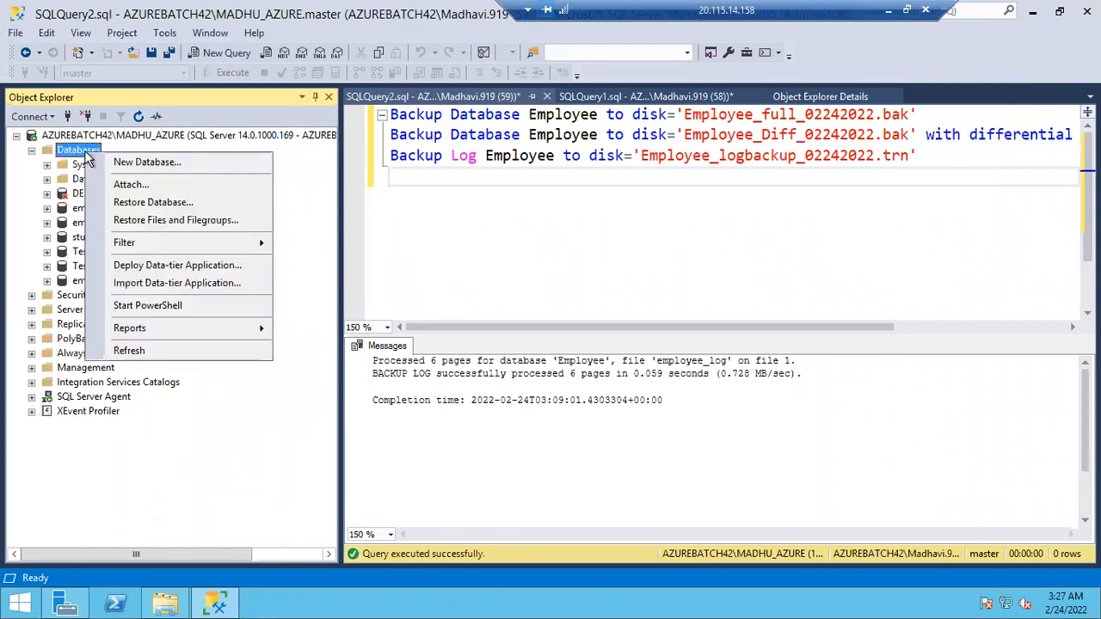
{"action": "left_click", "coordinate": [136, 202]}
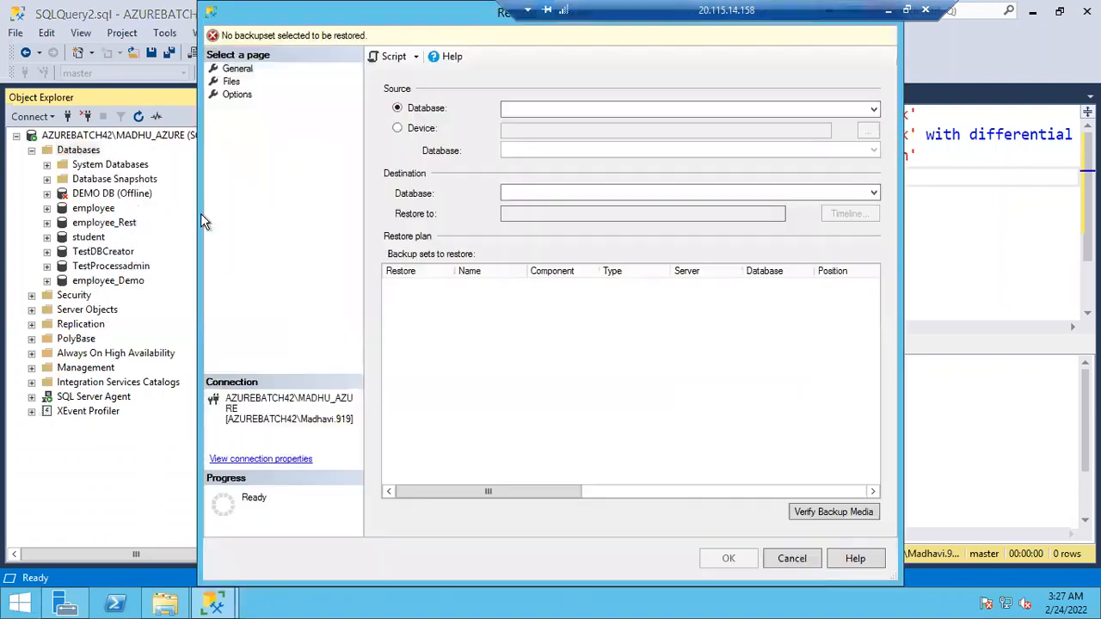
{"action": "left_click", "coordinate": [397, 130]}
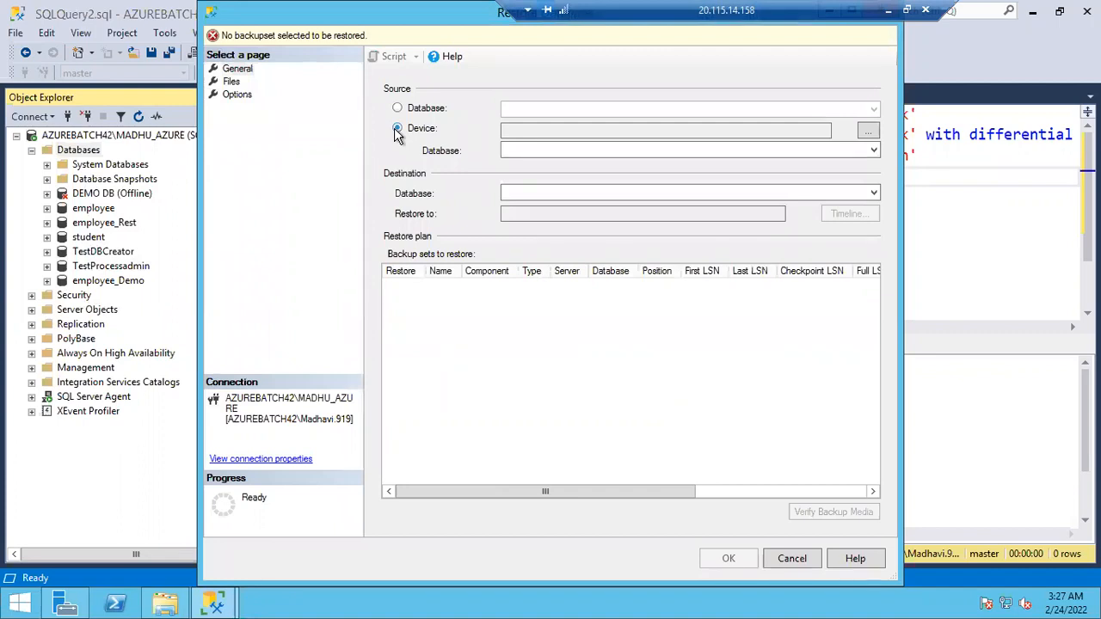
{"action": "left_click", "coordinate": [866, 131]}
{"action": "left_click", "coordinate": [695, 252]}
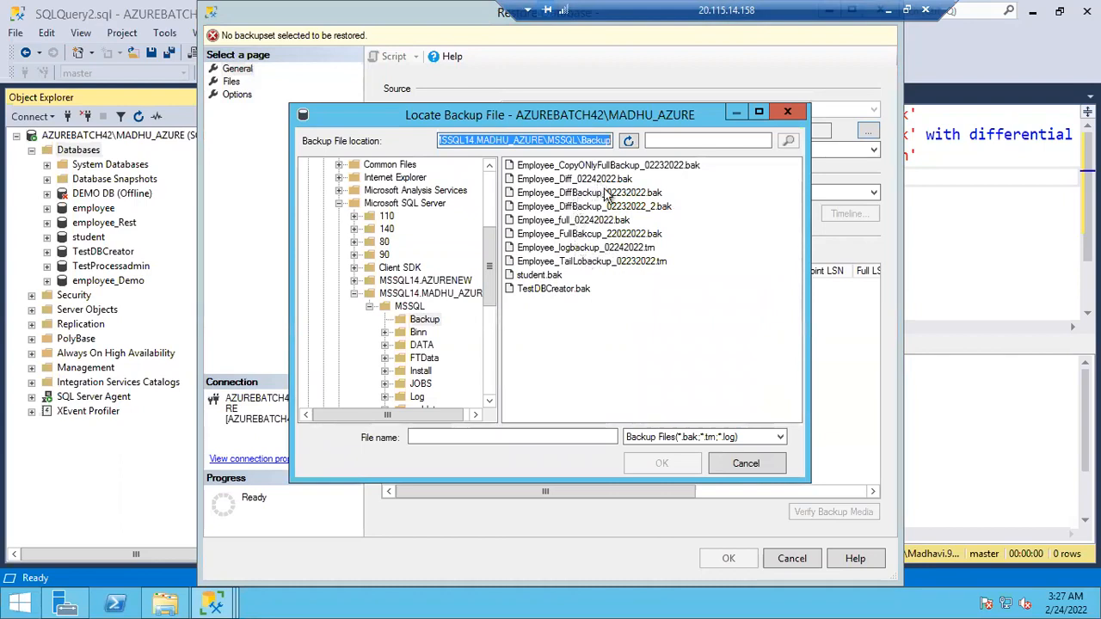
{"action": "left_click", "coordinate": [585, 225]}
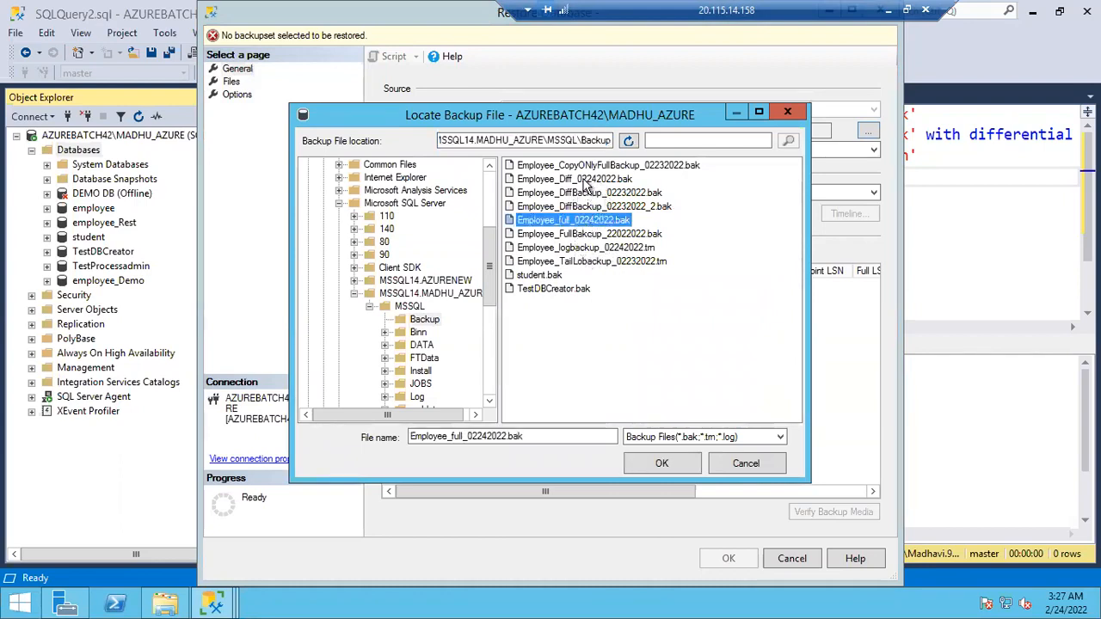
{"action": "left_click", "coordinate": [585, 181], "text": "ctrl"}
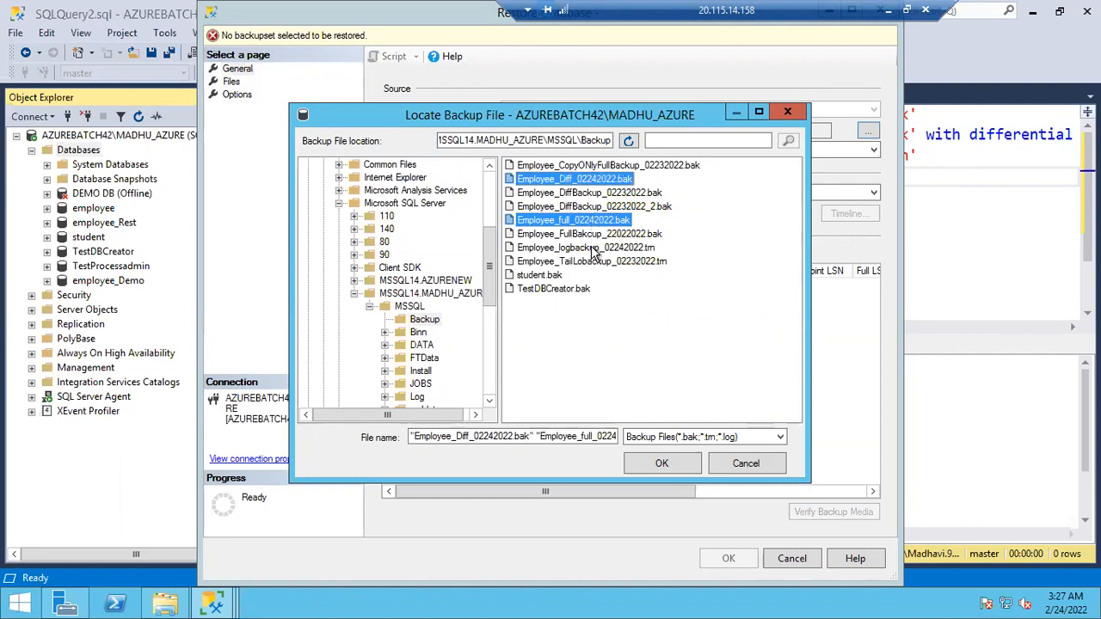
{"action": "left_click", "coordinate": [592, 248], "text": "ctrl"}
{"action": "left_click", "coordinate": [661, 463]}
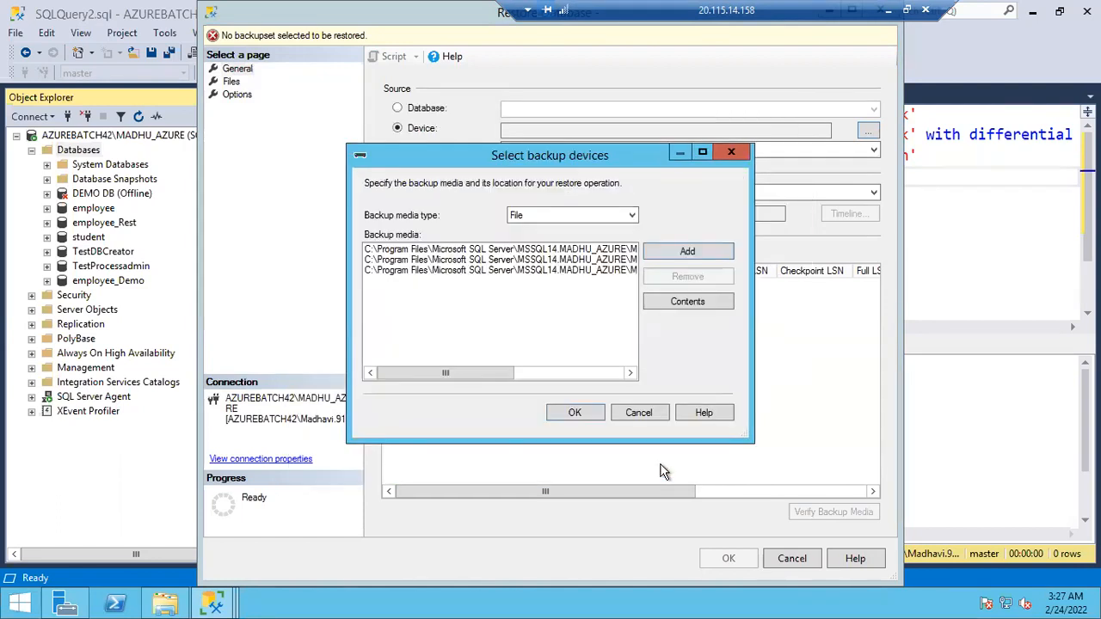
{"action": "left_click", "coordinate": [583, 414]}
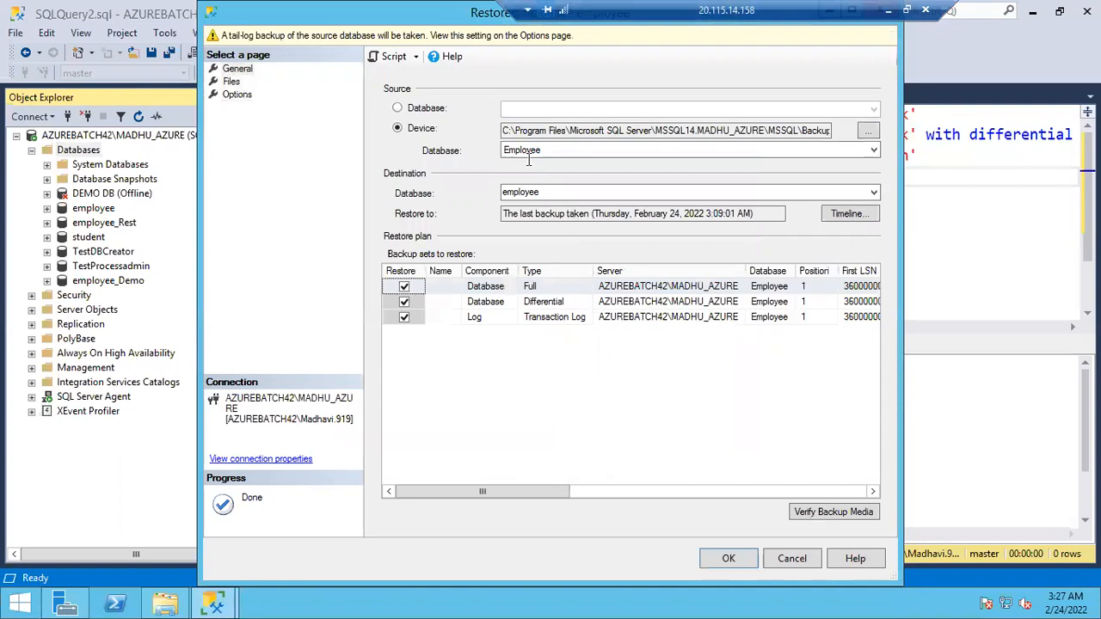